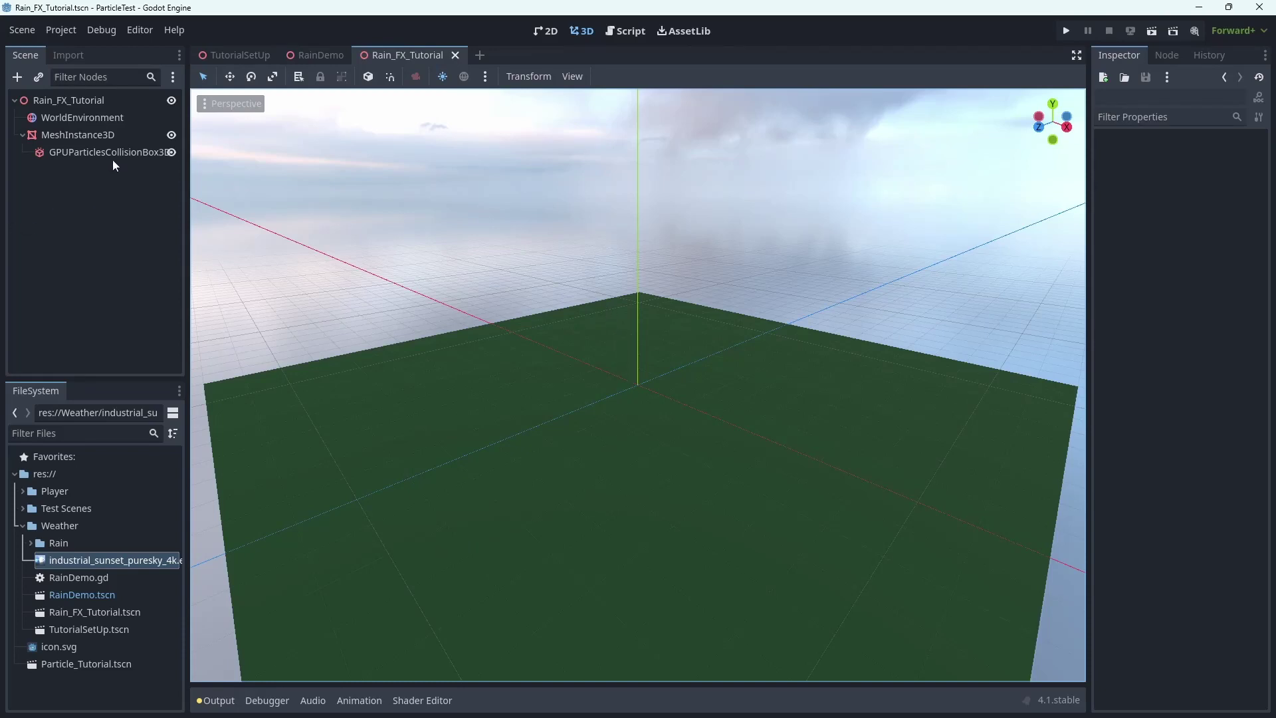
- Inspect the ground mesh, particle collision box and world environment sky settings
{"action": "left_click", "coordinate": [97, 133]}
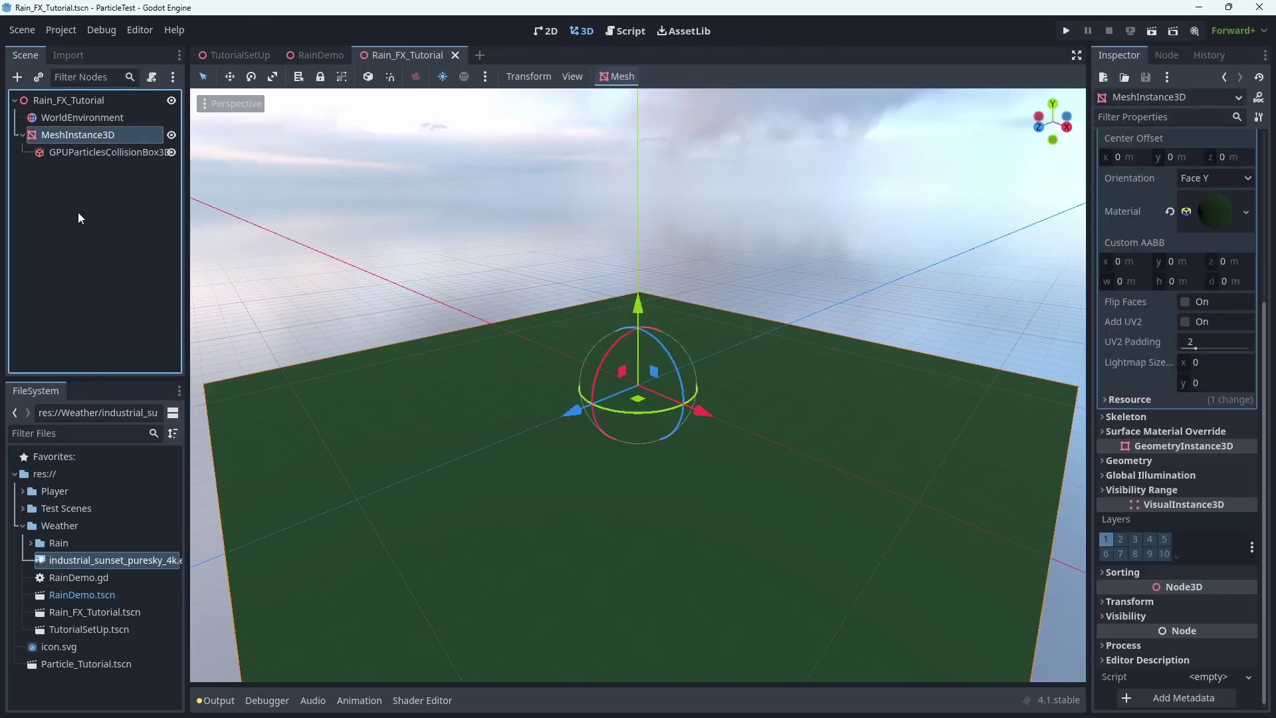
{"action": "left_click", "coordinate": [101, 152]}
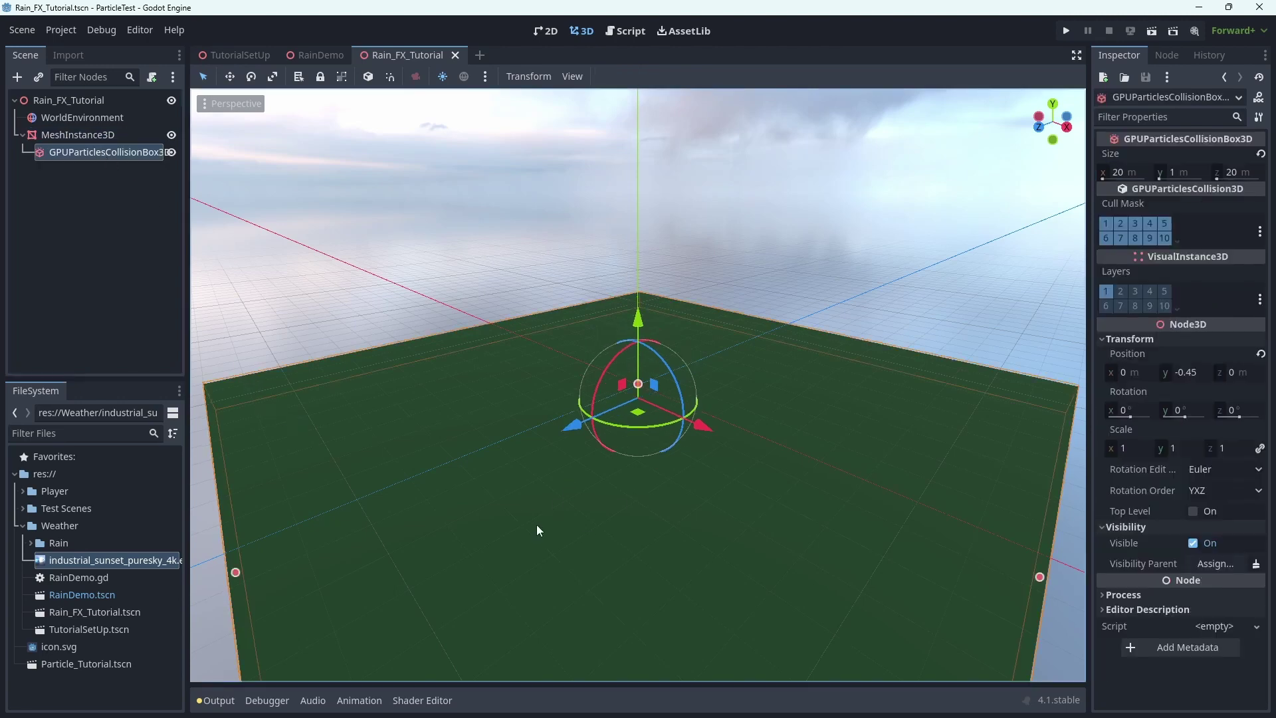
{"action": "left_click", "coordinate": [99, 118]}
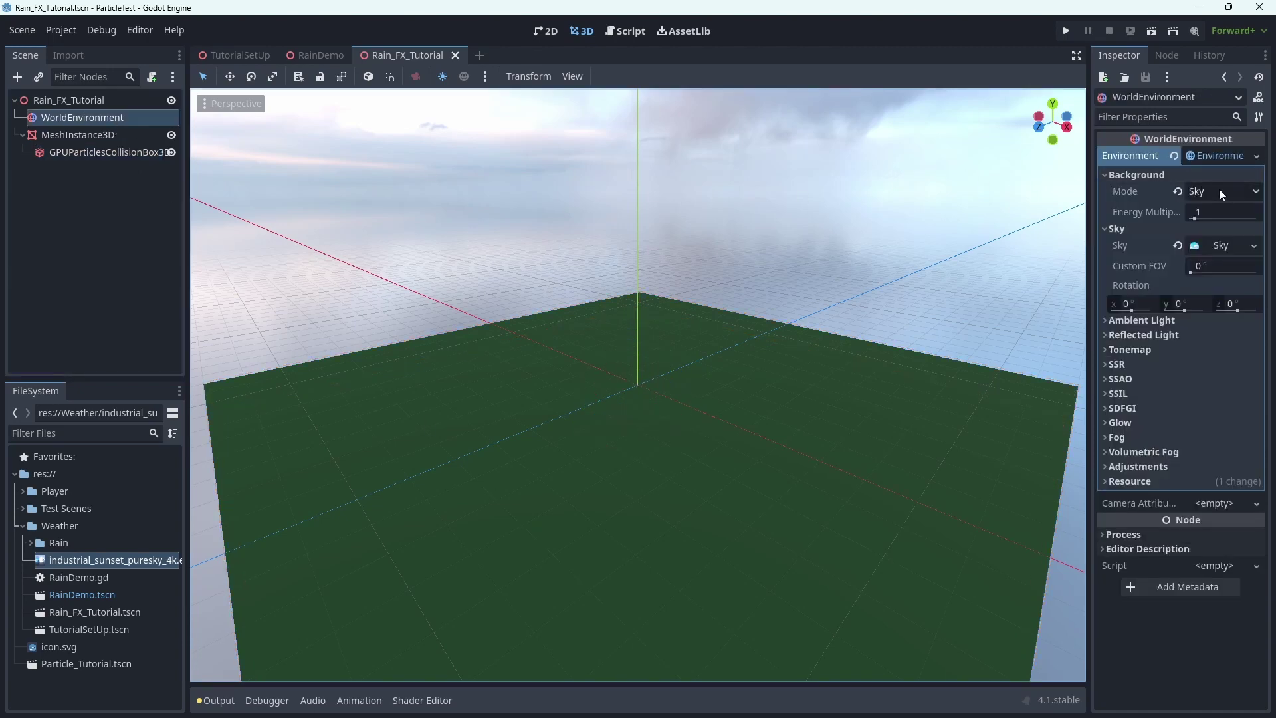
{"action": "left_click", "coordinate": [1216, 246]}
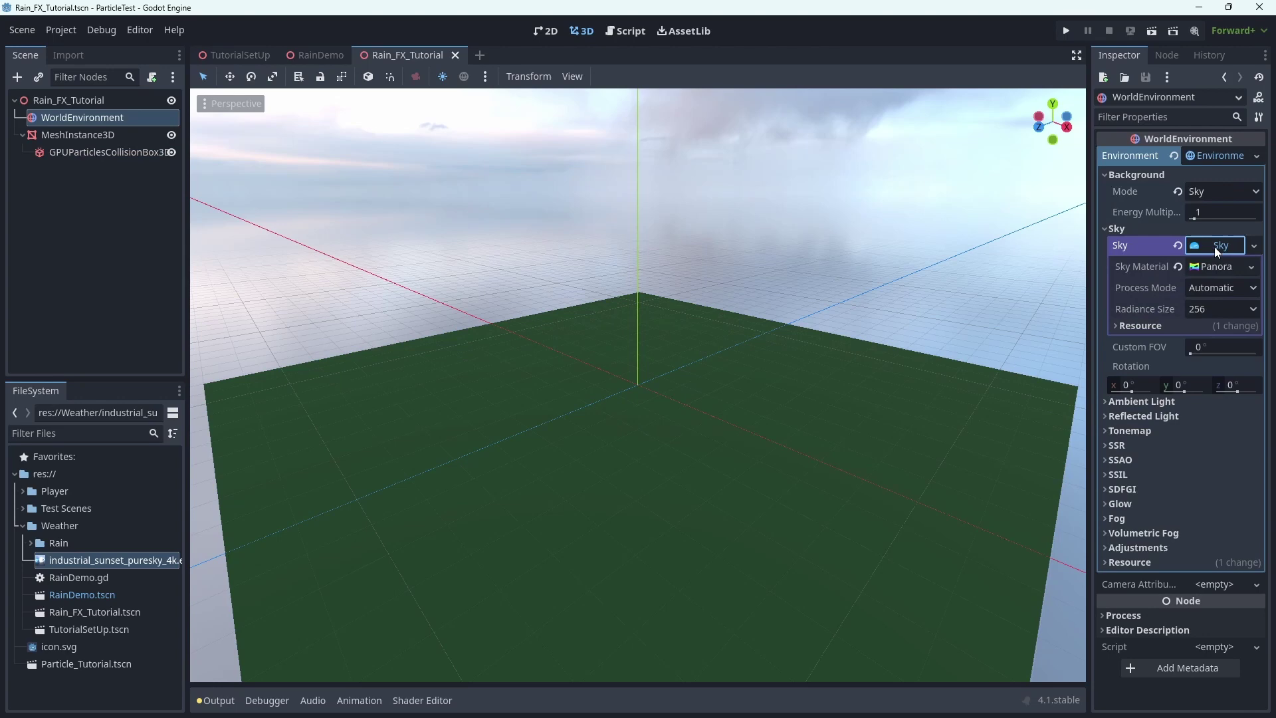
{"action": "left_click", "coordinate": [1217, 269]}
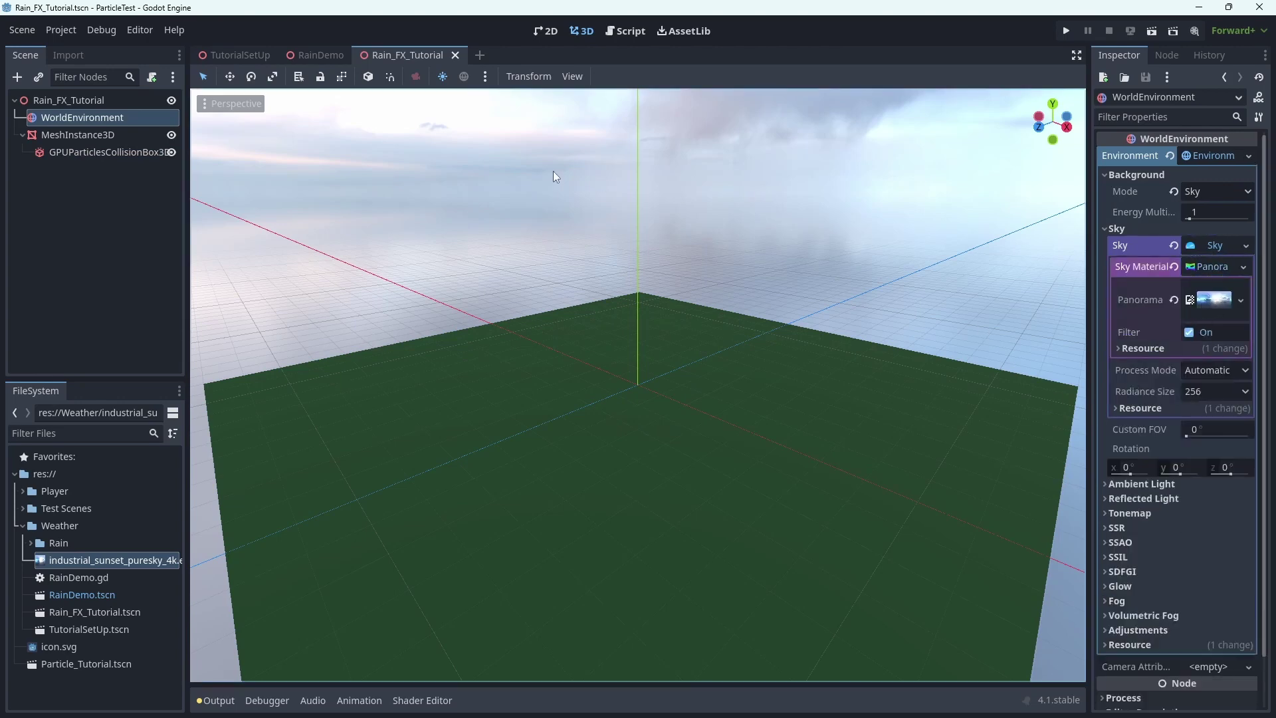
{"action": "left_click", "coordinate": [79, 251]}
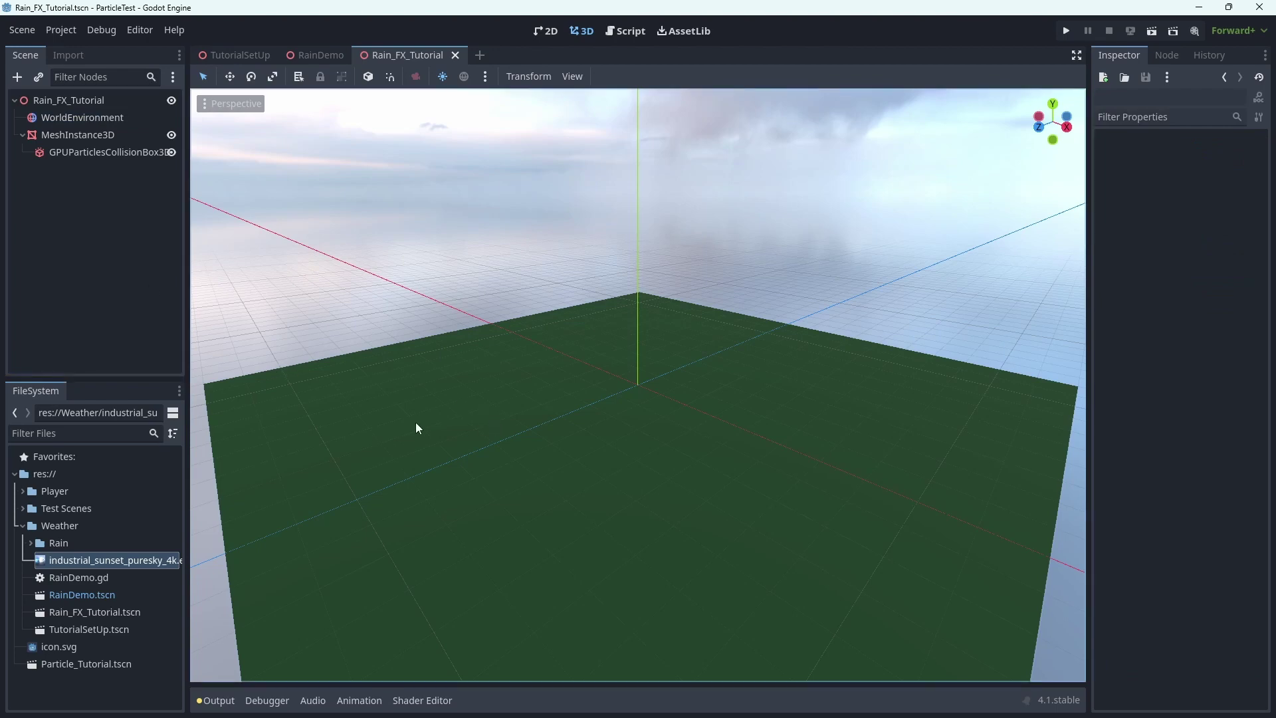
- Add a GPUParticles3D child node under the Rain_FX_Tutorial root
{"action": "left_click", "coordinate": [70, 99]}
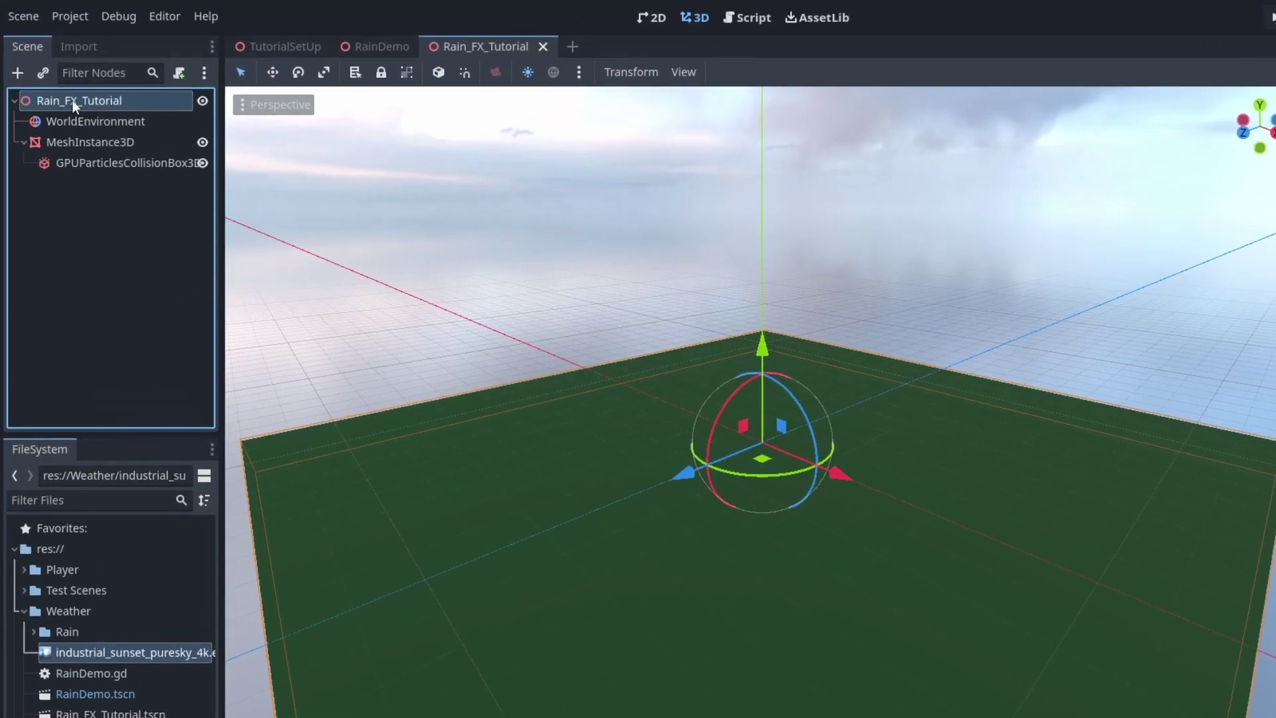
{"action": "right_click", "coordinate": [70, 100]}
{"action": "left_click", "coordinate": [109, 110]}
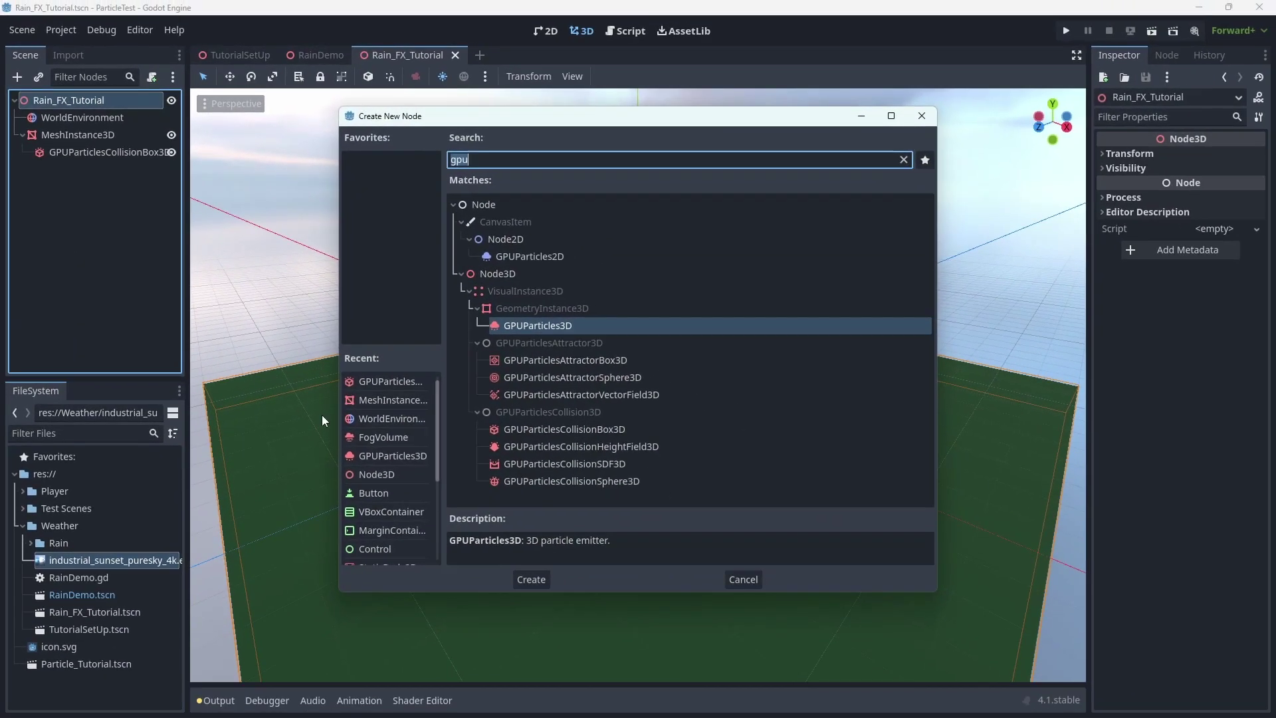
{"action": "left_click", "coordinate": [558, 325]}
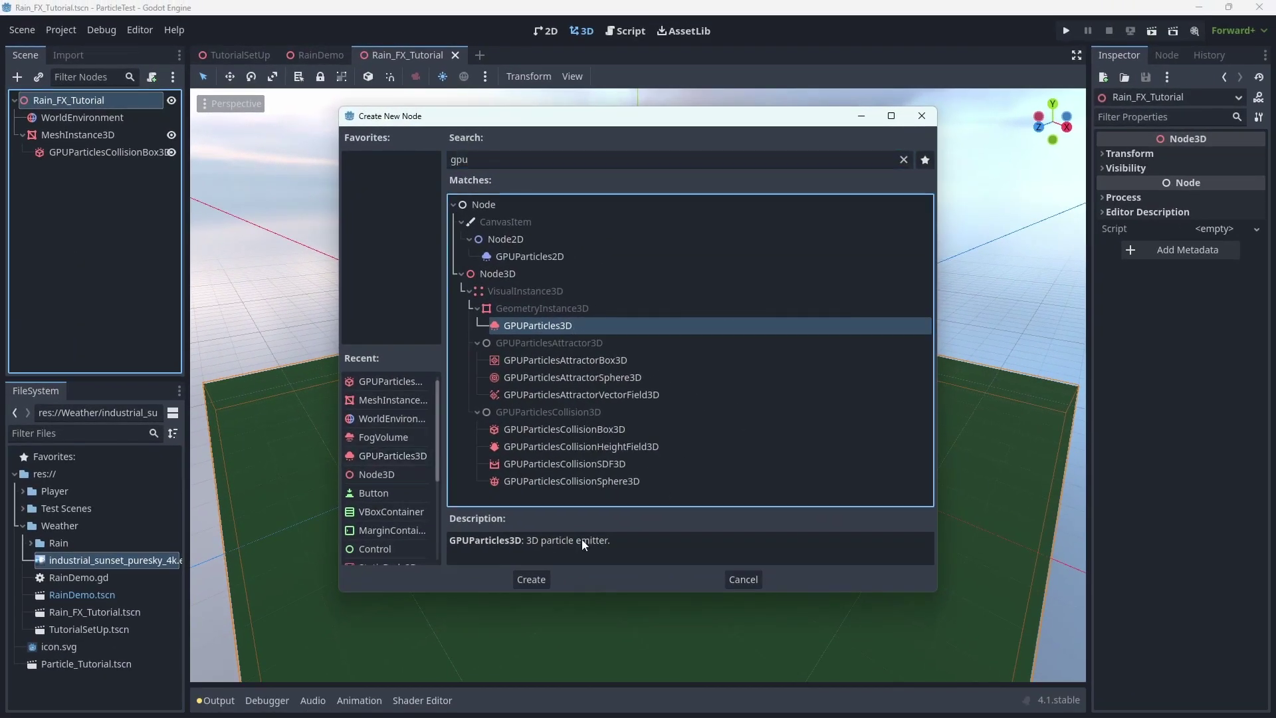
{"action": "left_click", "coordinate": [527, 580]}
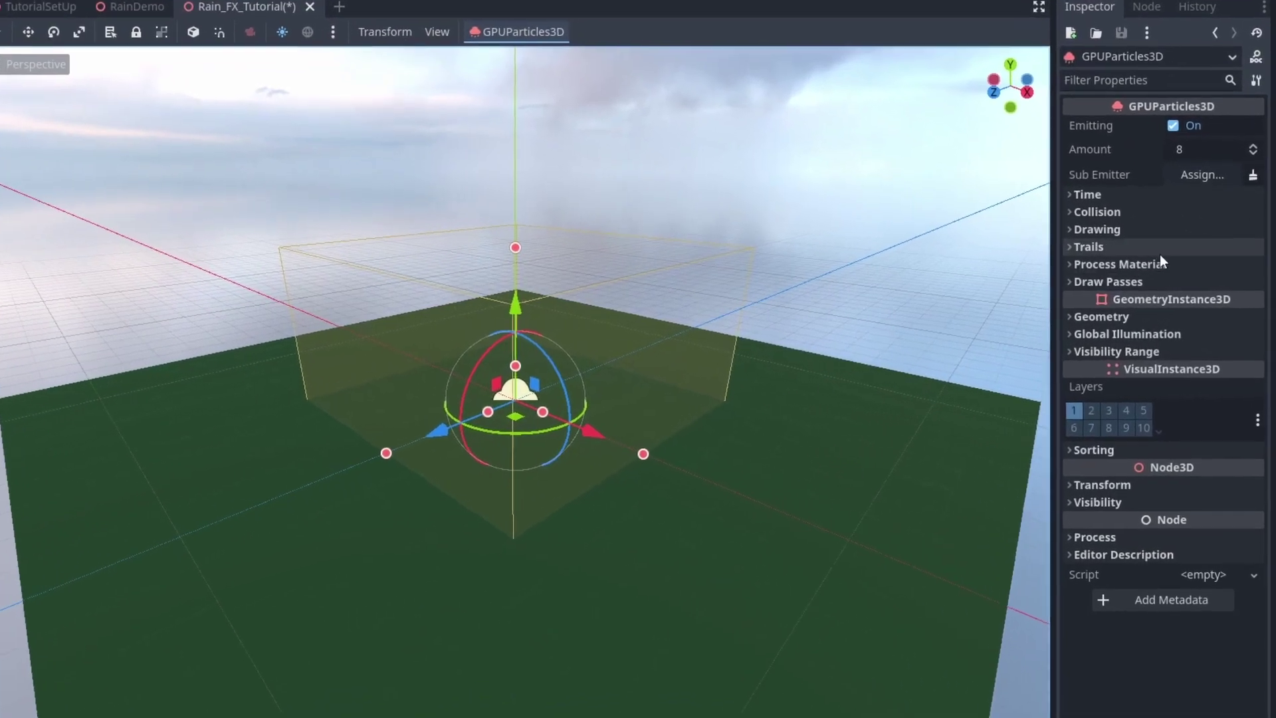
- Give the emitter a new ParticleProcessMaterial and a RibbonTrailMesh for draw pass 1
{"action": "left_click", "coordinate": [1176, 259]}
{"action": "left_click", "coordinate": [1175, 258]}
{"action": "left_click", "coordinate": [1175, 268]}
{"action": "left_click", "coordinate": [1203, 285]}
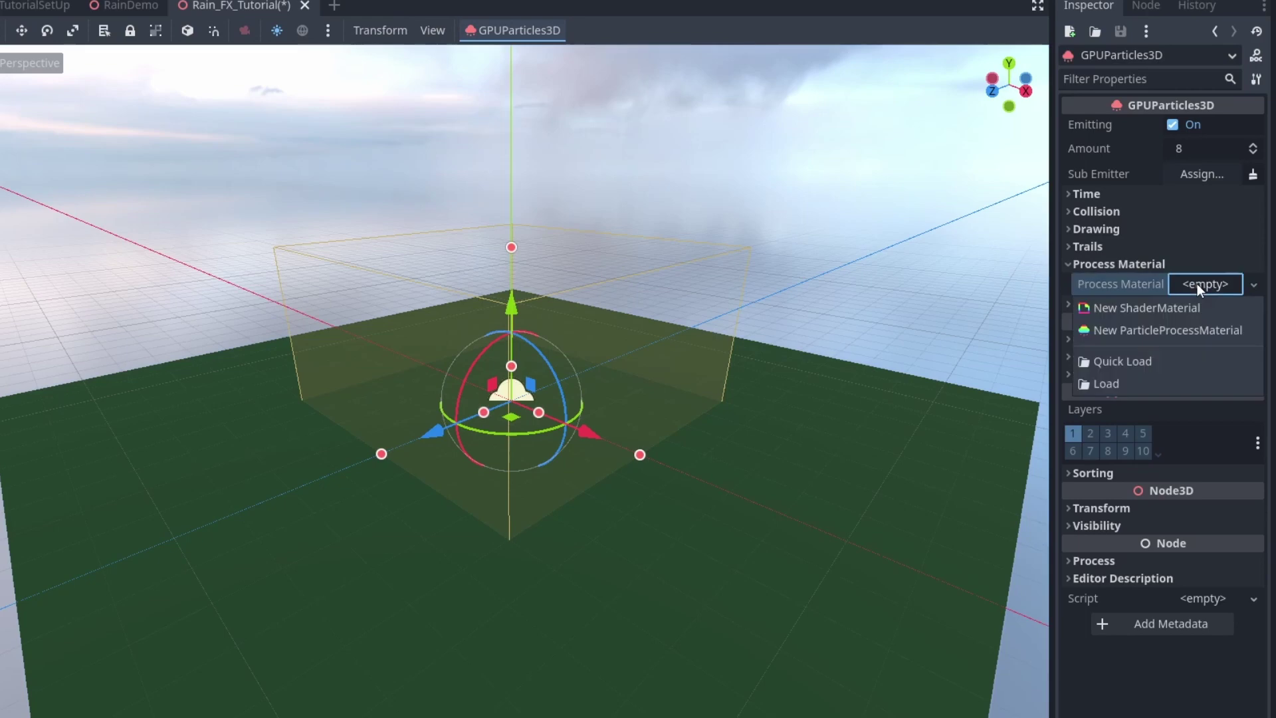
{"action": "left_click", "coordinate": [1202, 329]}
{"action": "left_click", "coordinate": [1146, 305]}
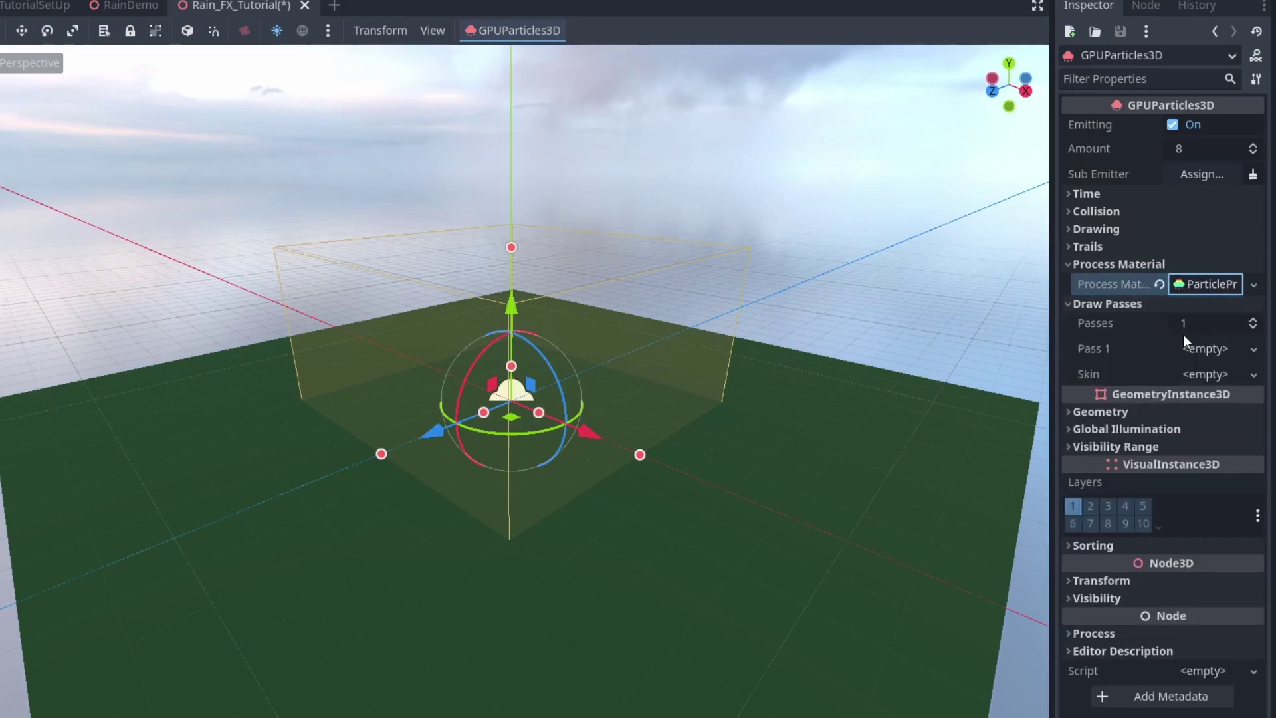
{"action": "left_click", "coordinate": [1207, 349]}
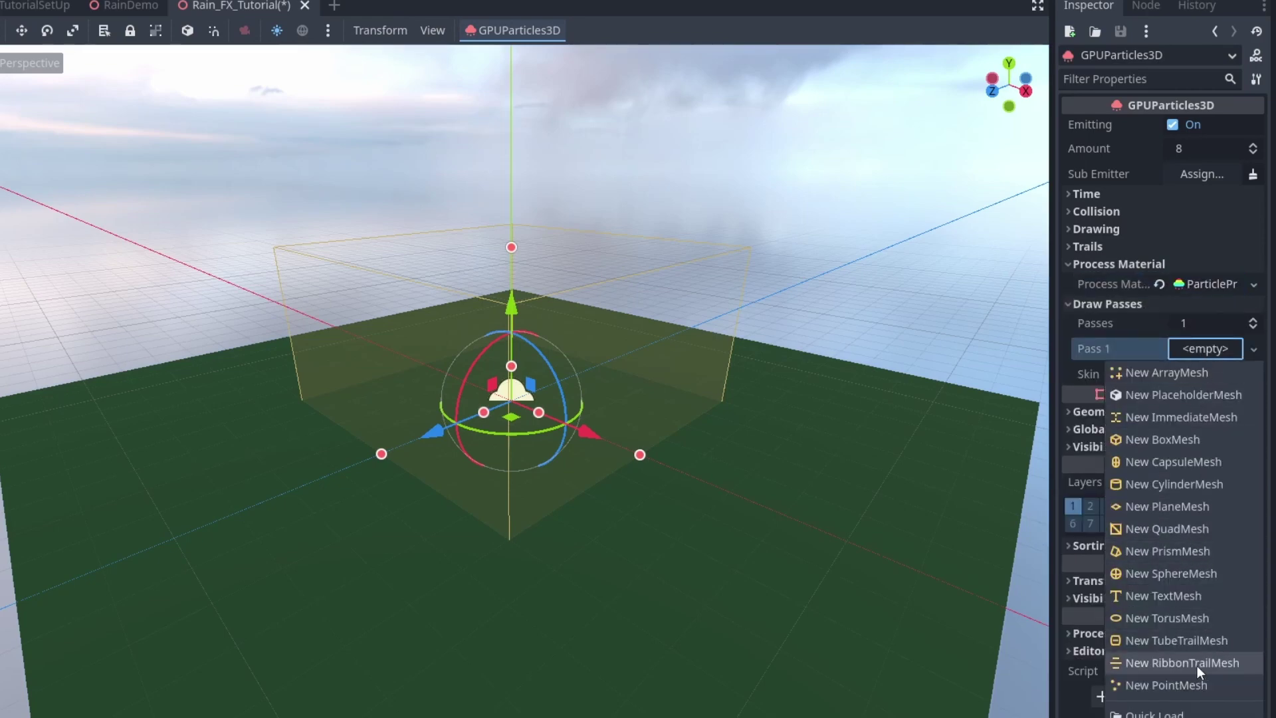
{"action": "left_click", "coordinate": [1245, 663]}
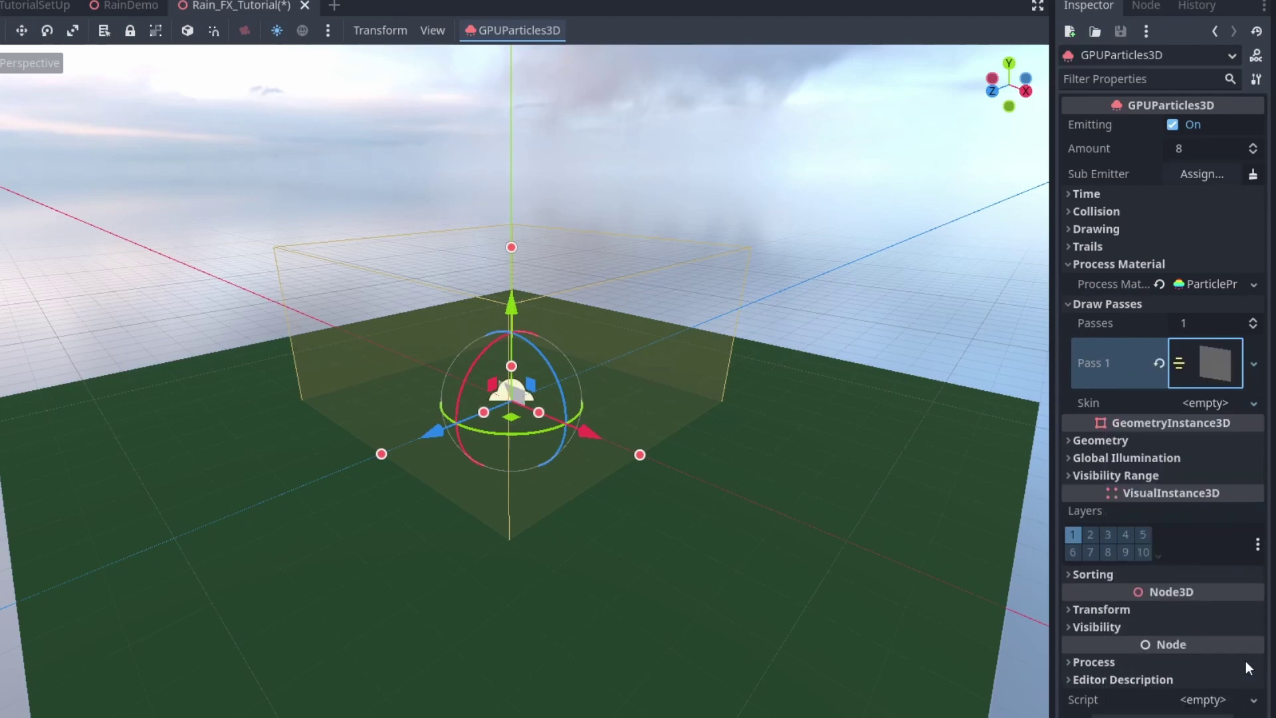
- Enable particle trails, raise the emitter, and set the emission shape to Box
{"action": "left_click", "coordinate": [1213, 284]}
{"action": "left_click", "coordinate": [1110, 243]}
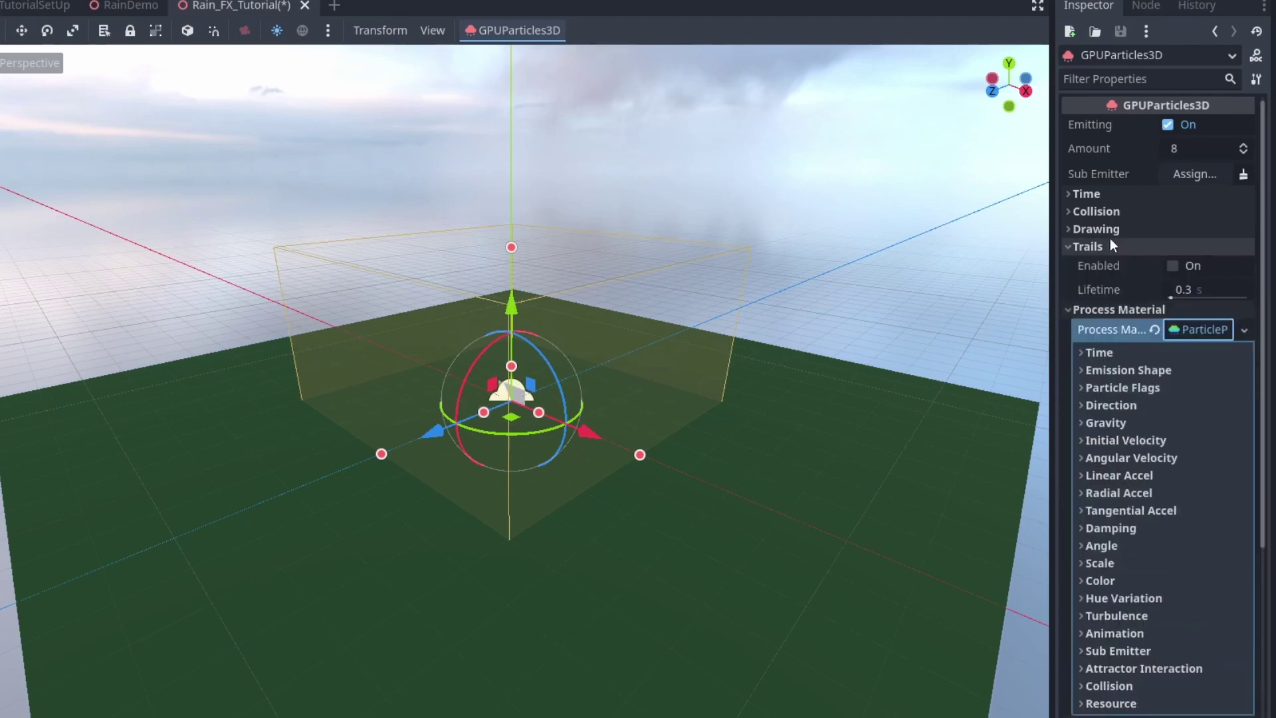
{"action": "left_click", "coordinate": [1173, 265]}
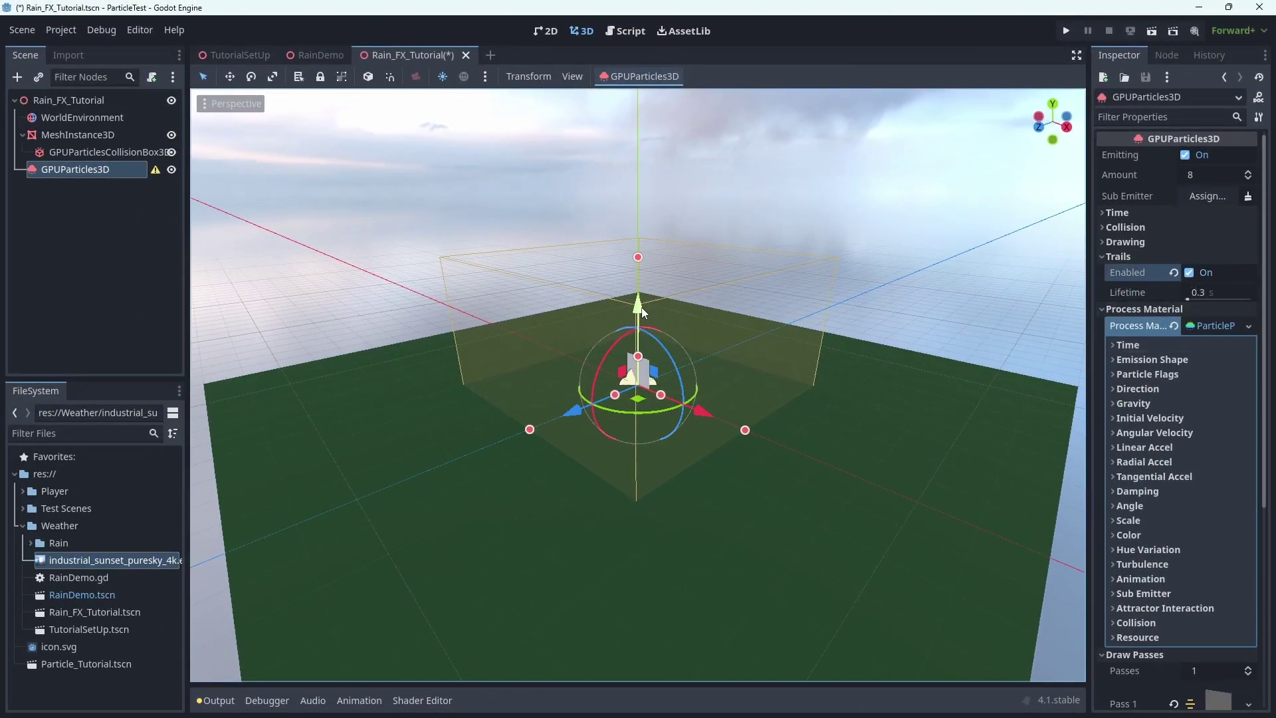
{"action": "left_click_drag", "start_coordinate": [646, 309], "coordinate": [633, 170]}
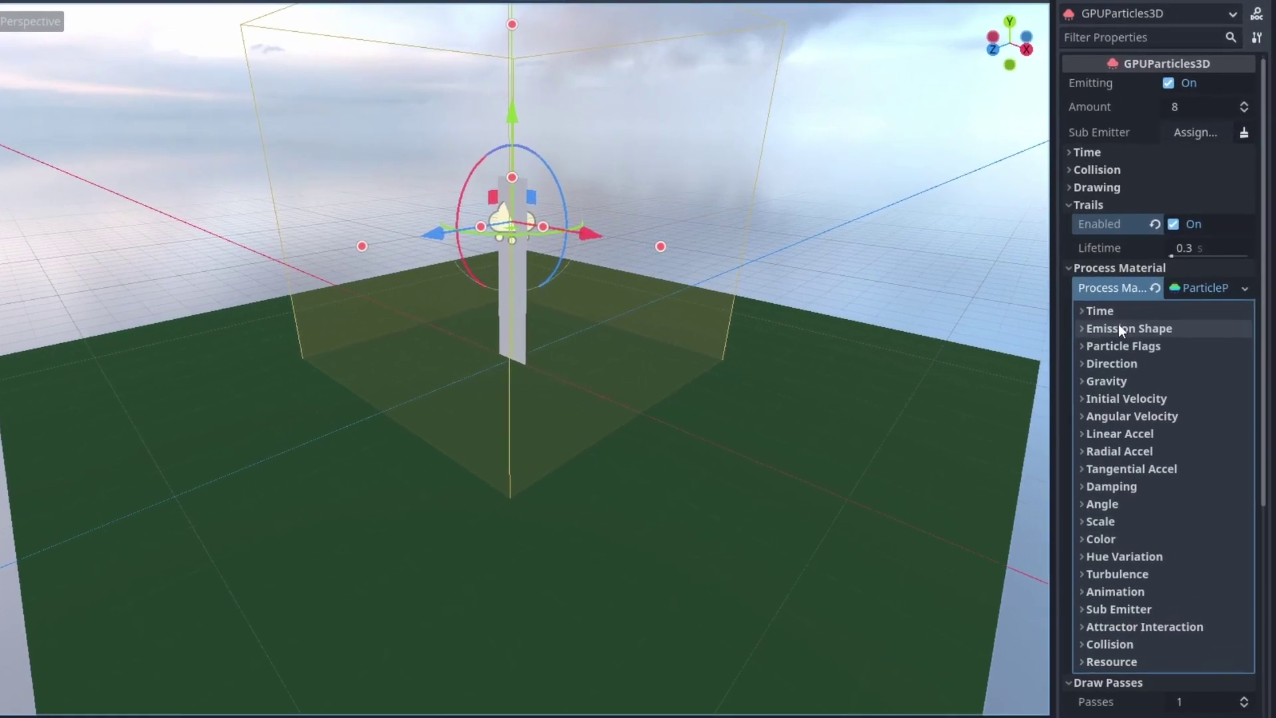
{"action": "left_click", "coordinate": [1118, 326]}
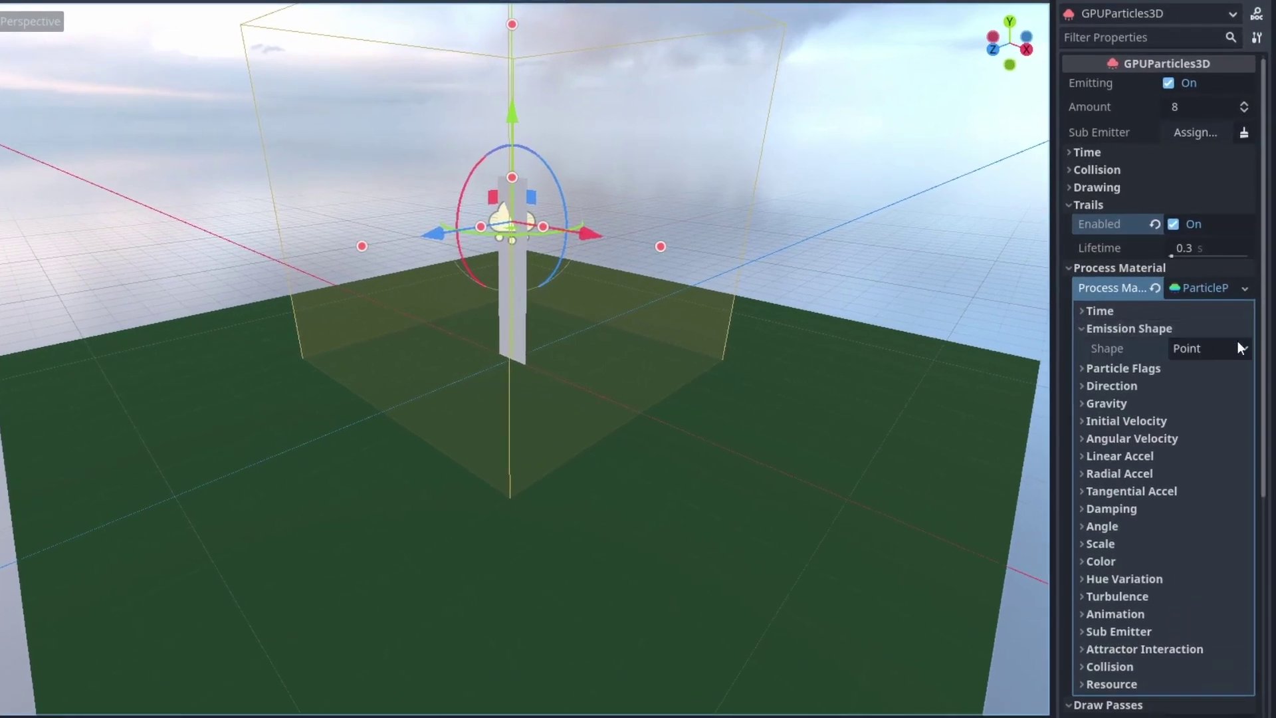
{"action": "left_click", "coordinate": [1226, 350]}
{"action": "left_click", "coordinate": [1190, 439]}
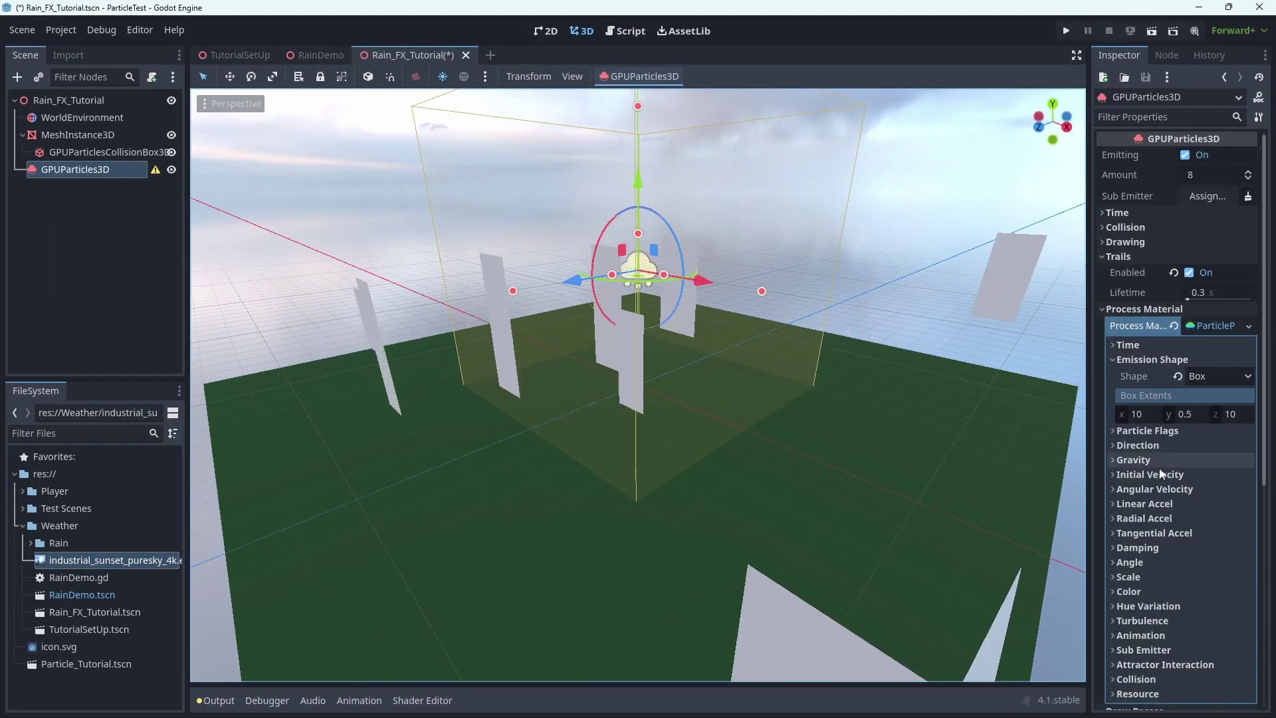
- Set the emission direction to (0, -1, 0) with a spread of 5
{"action": "left_click", "coordinate": [1158, 472]}
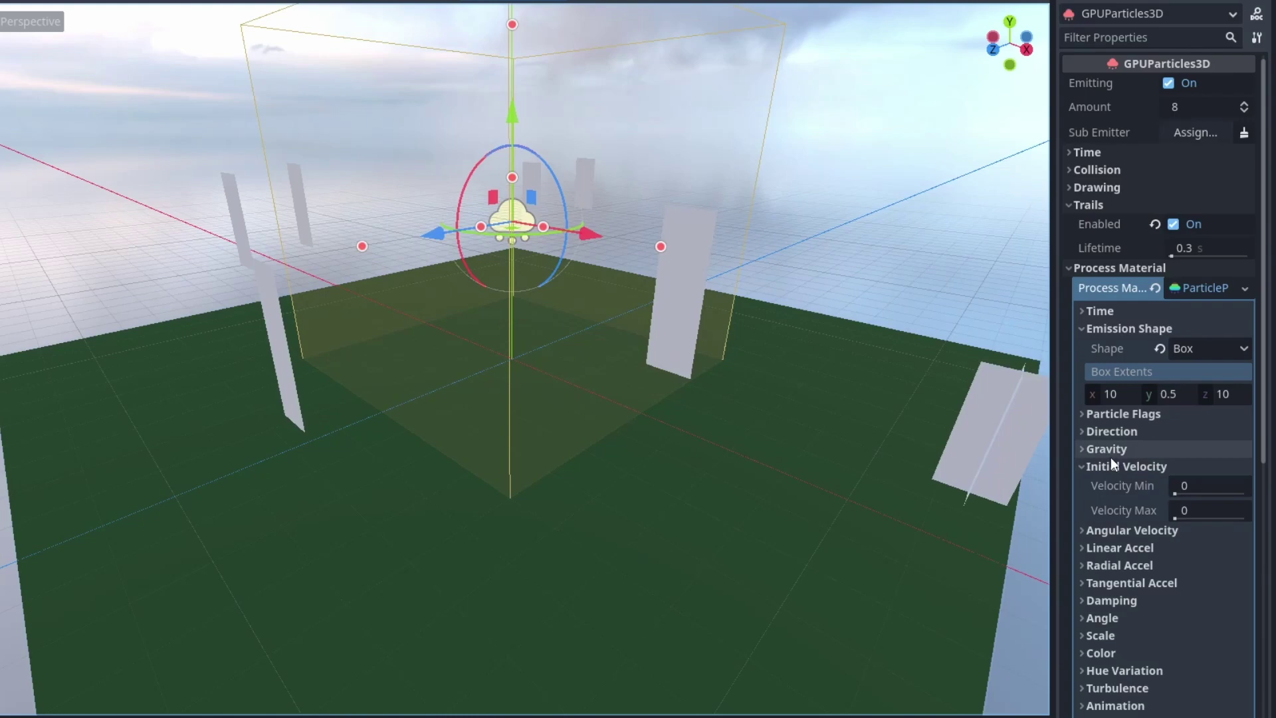
{"action": "left_click", "coordinate": [1124, 441]}
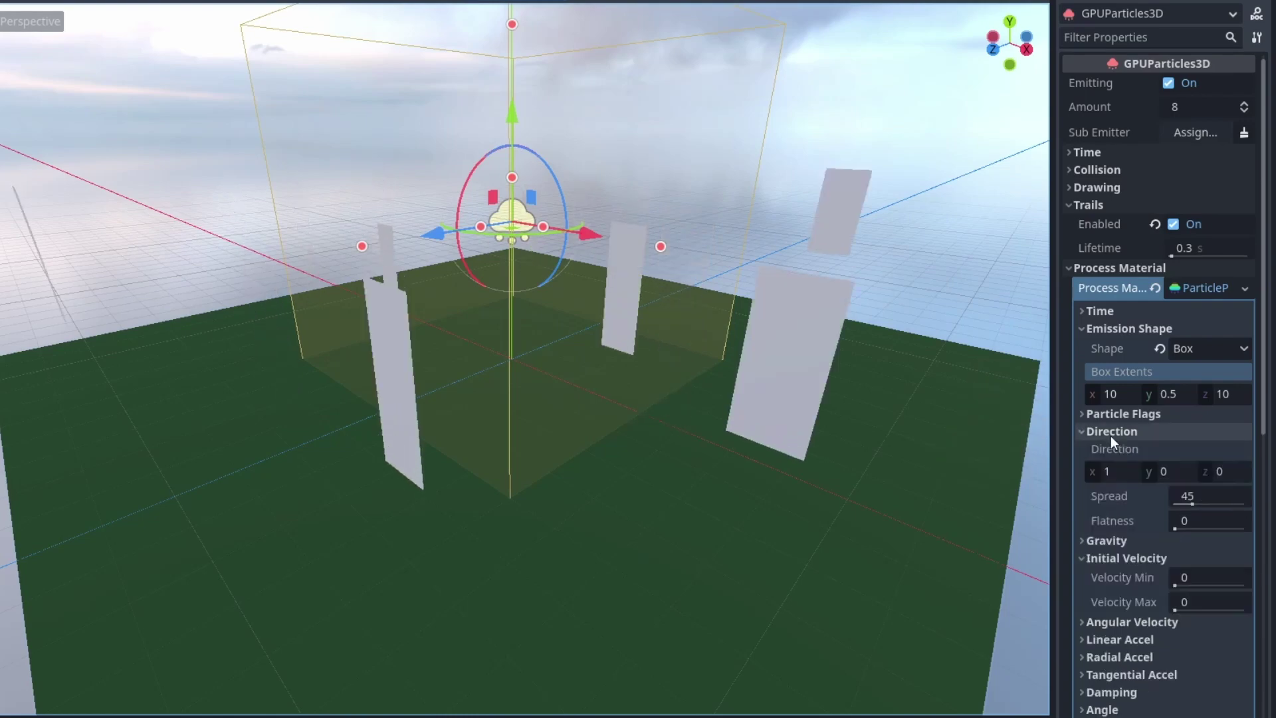
{"action": "left_click", "coordinate": [1111, 472]}
{"action": "type", "text": "0"}
{"action": "left_click", "coordinate": [1175, 475]}
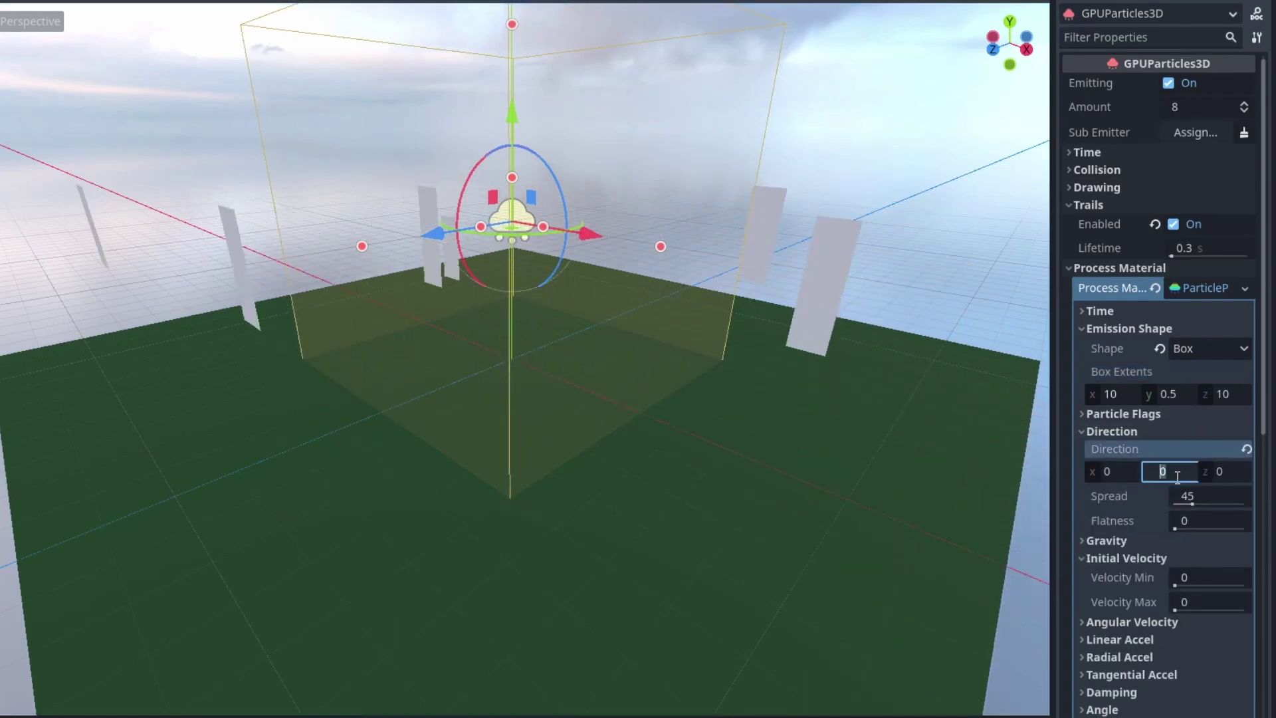
{"action": "type", "text": "-1"}
{"action": "key", "text": "Return"}
{"action": "left_click", "coordinate": [1207, 494]}
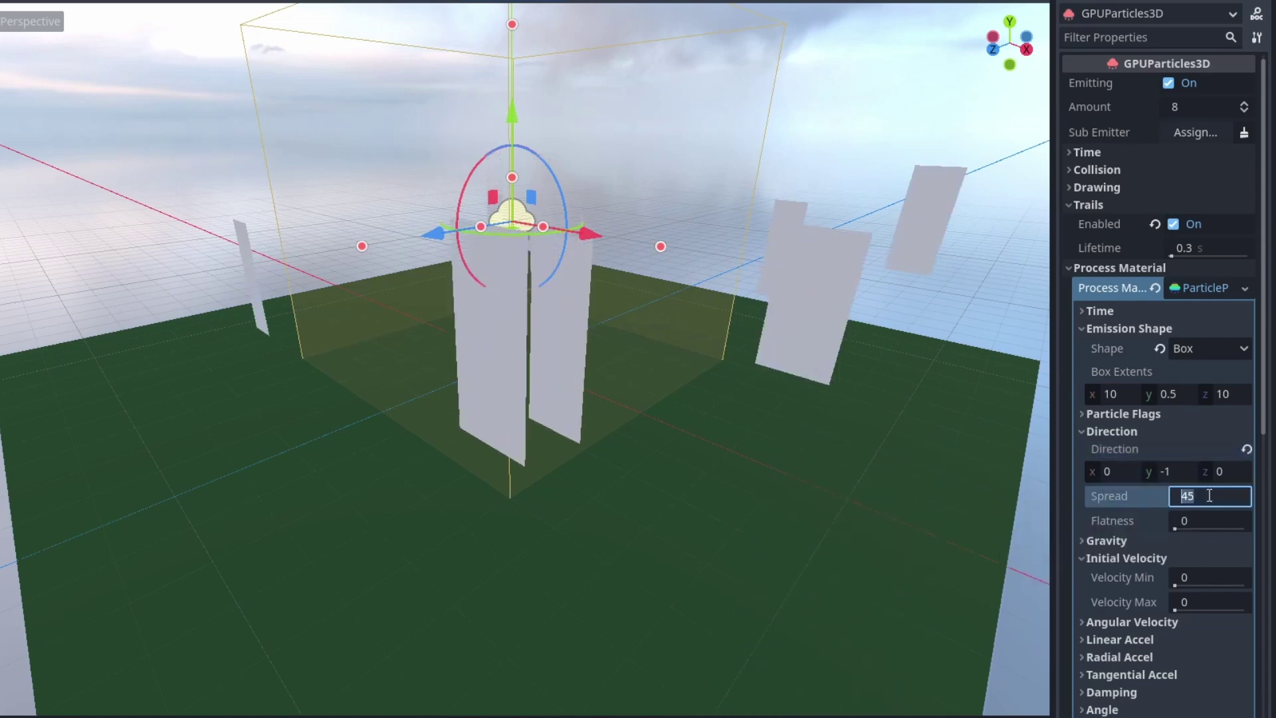
{"action": "type", "text": "5"}
{"action": "key", "text": "Return"}
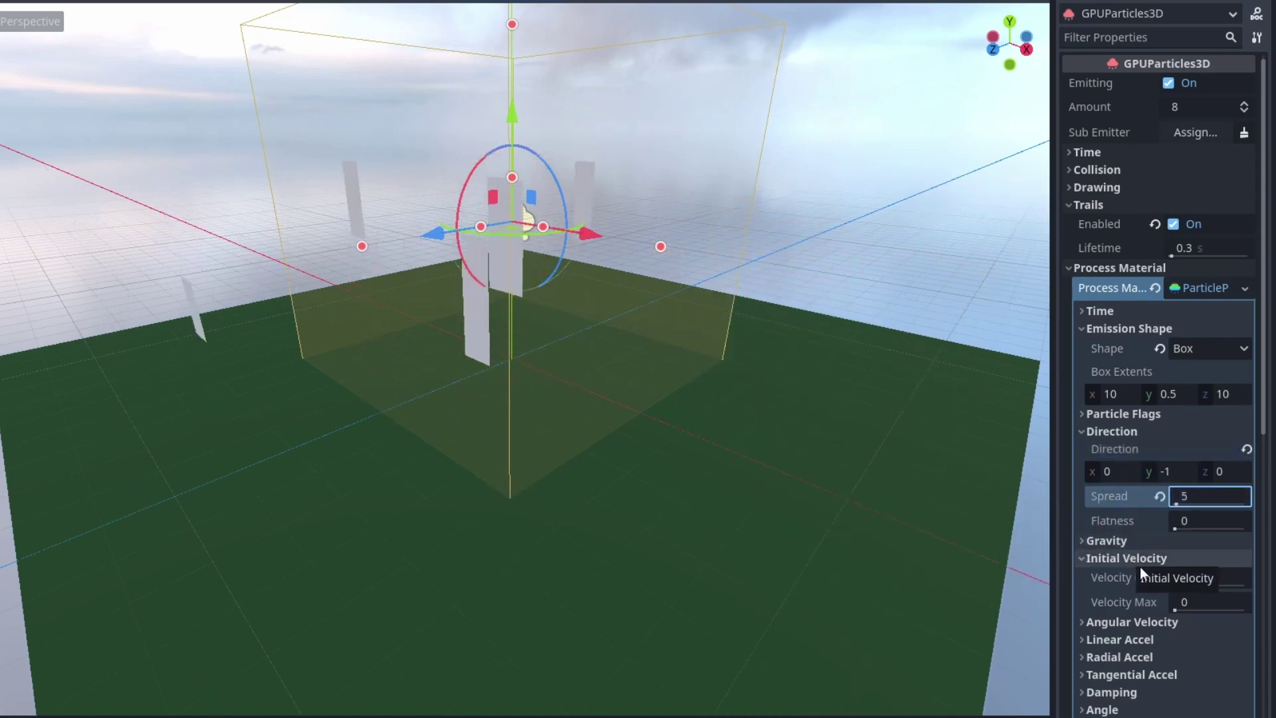
- Set the particles' minimum initial velocity to 15
{"action": "left_click", "coordinate": [1198, 577]}
{"action": "type", "text": "5"}
{"action": "key", "text": "Return"}
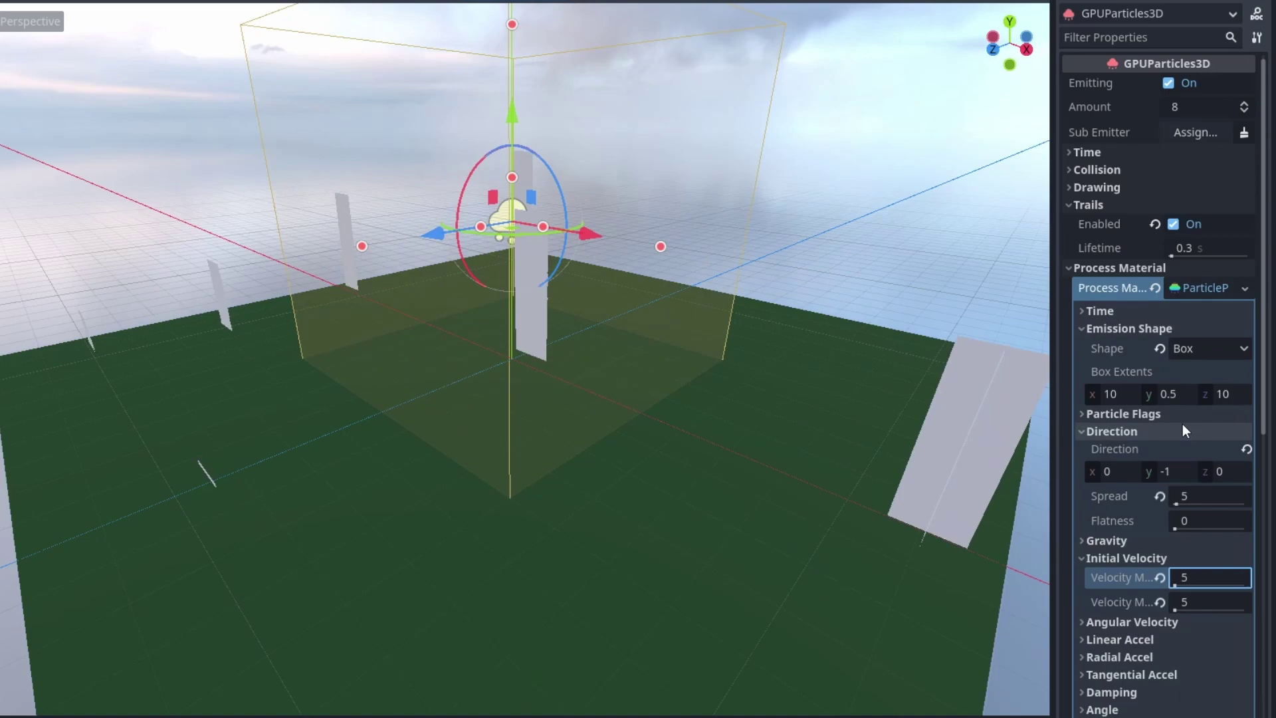
{"action": "left_click", "coordinate": [1196, 576]}
{"action": "type", "text": "15"}
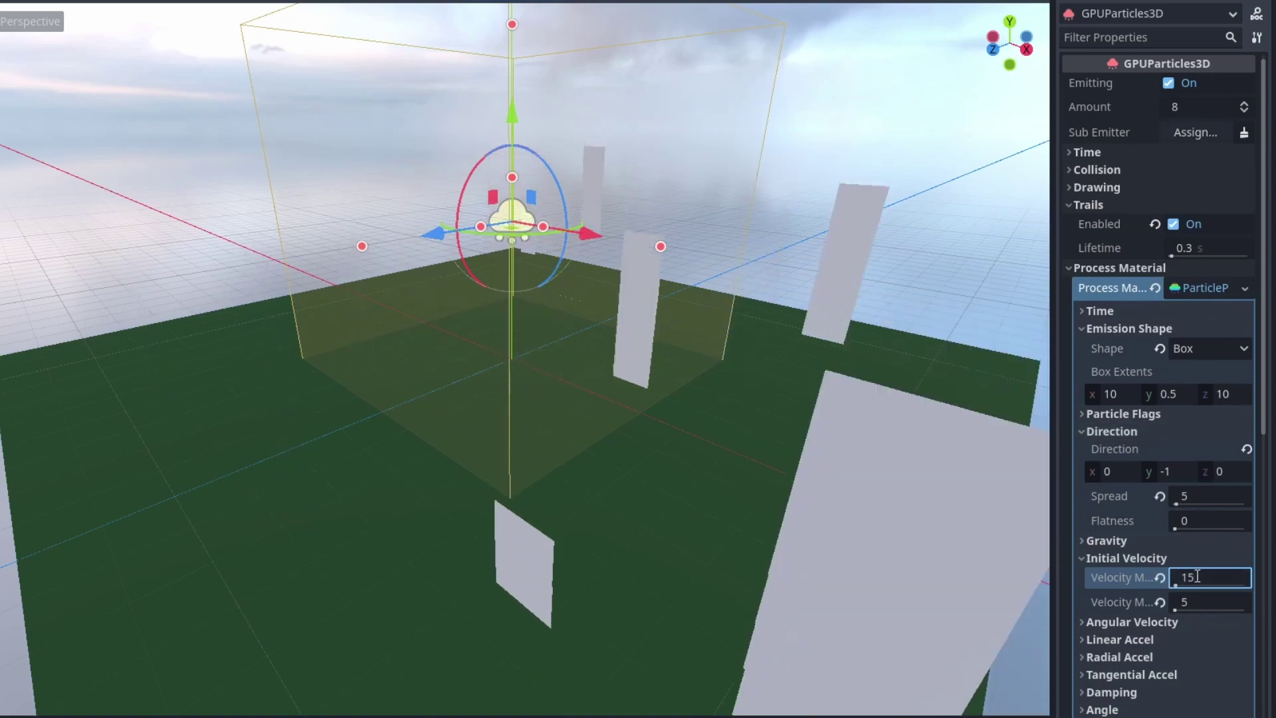
{"action": "key", "text": "Return"}
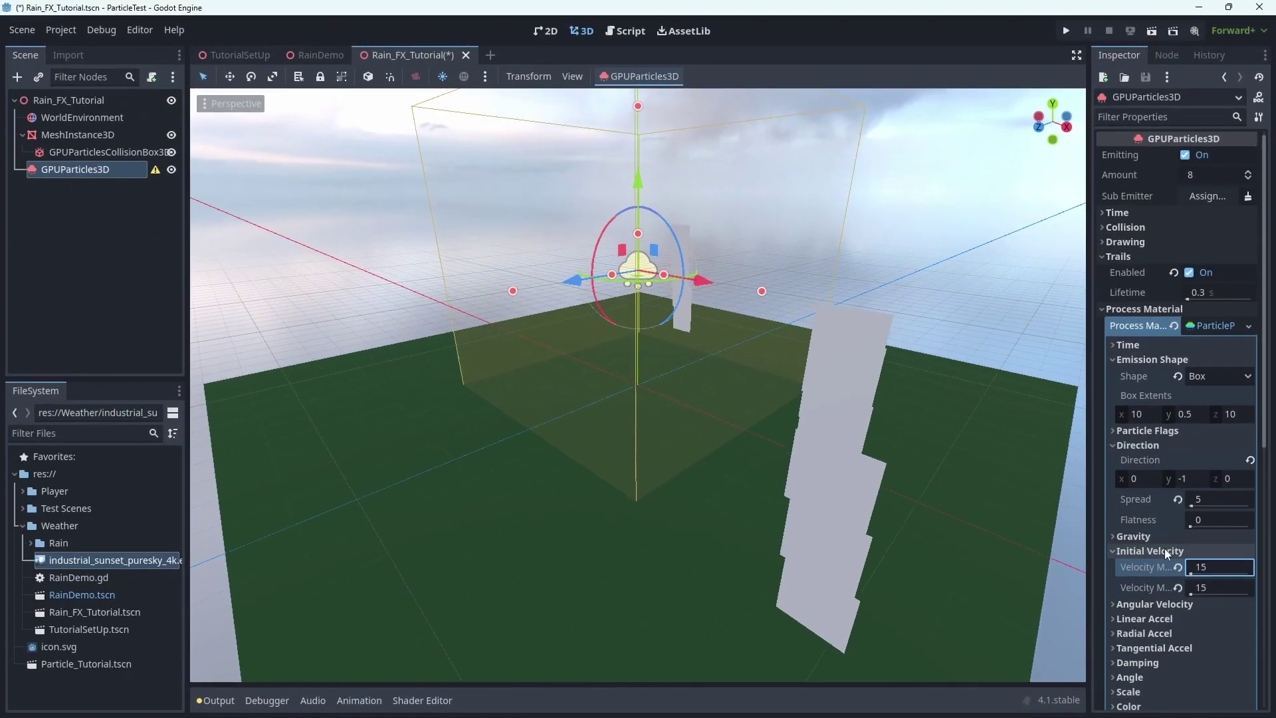
- Set the particles' collision mode to Rigid
{"action": "left_click", "coordinate": [1142, 557]}
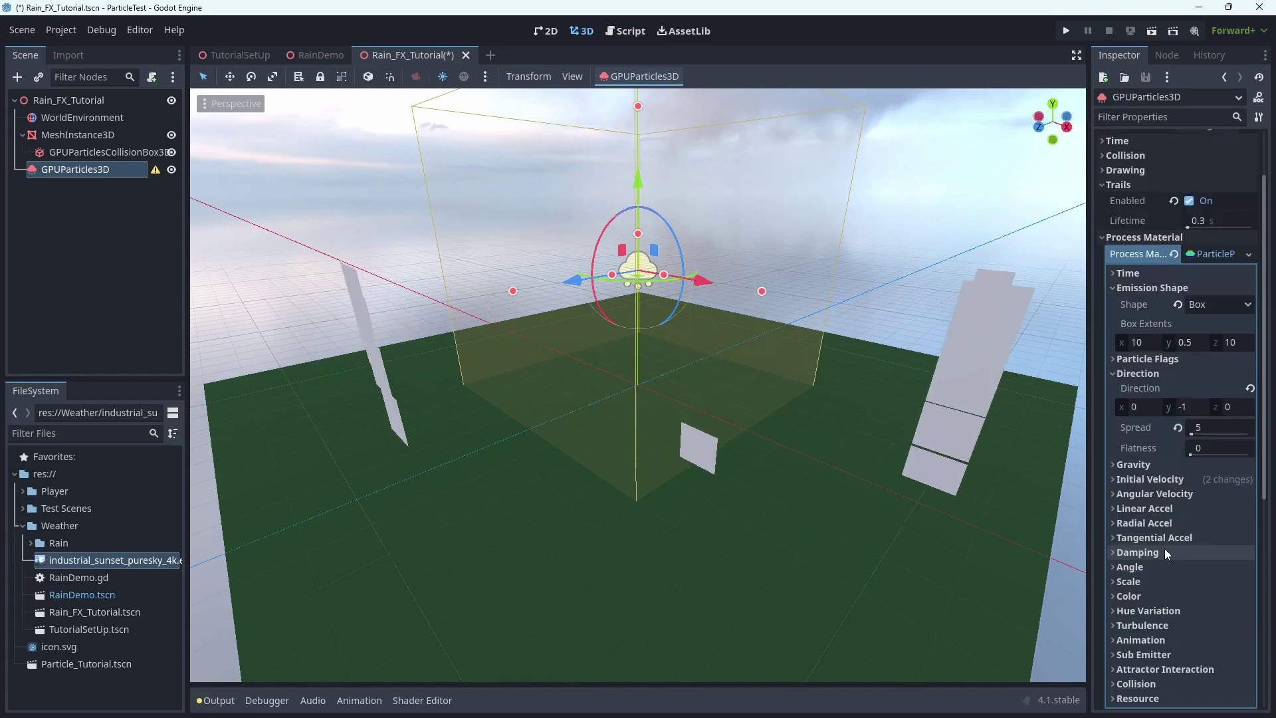
{"action": "scroll", "coordinate": [1164, 548], "scroll_direction": "down", "scroll_amount": 3}
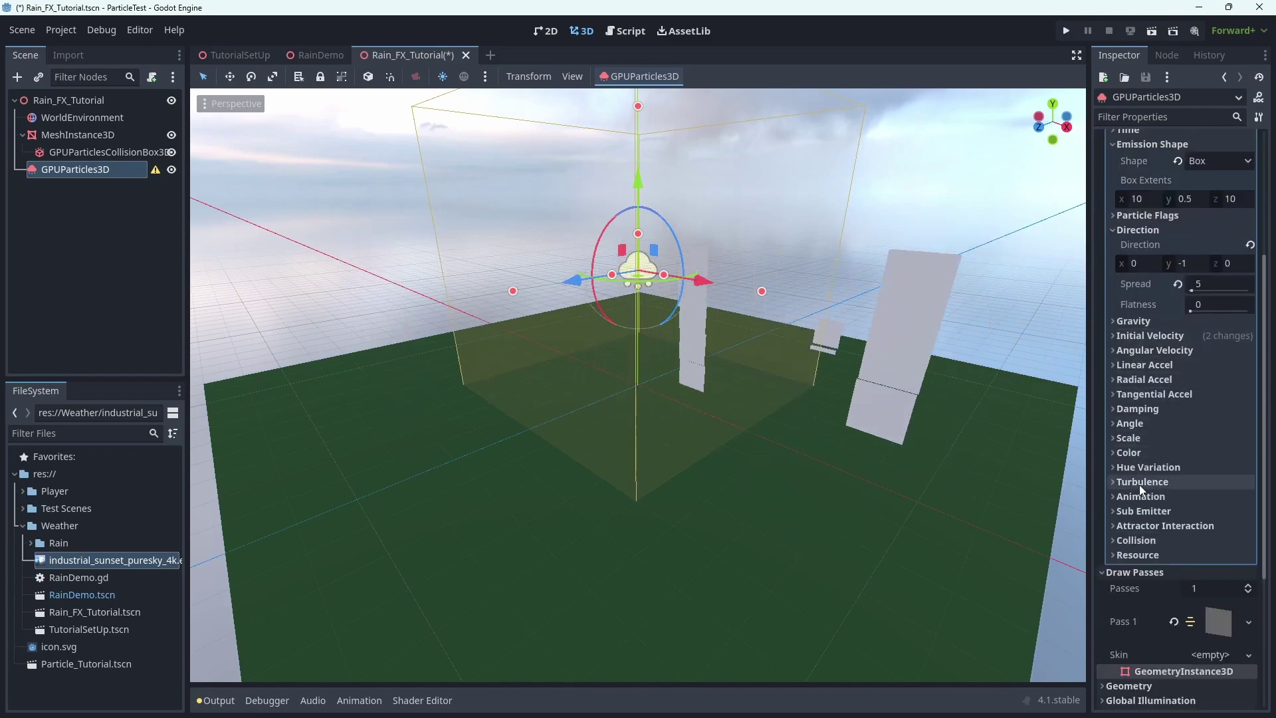
{"action": "left_click", "coordinate": [1133, 540]}
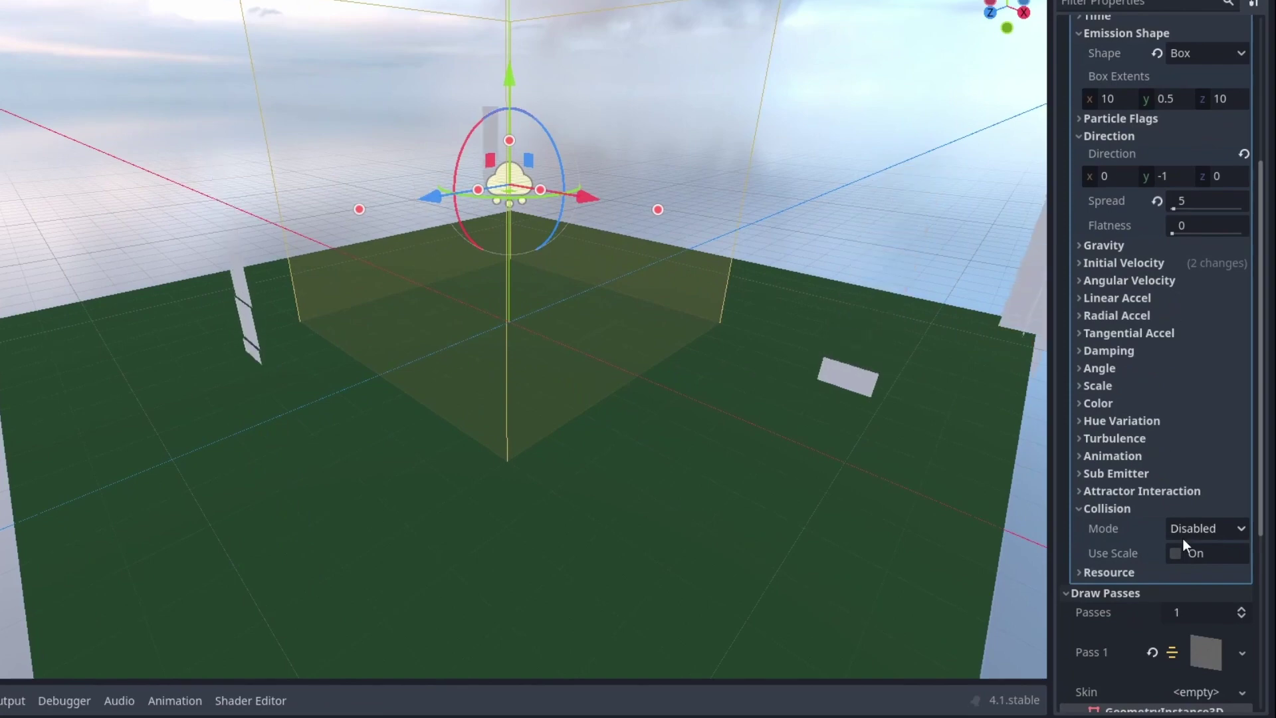
{"action": "left_click", "coordinate": [1199, 562]}
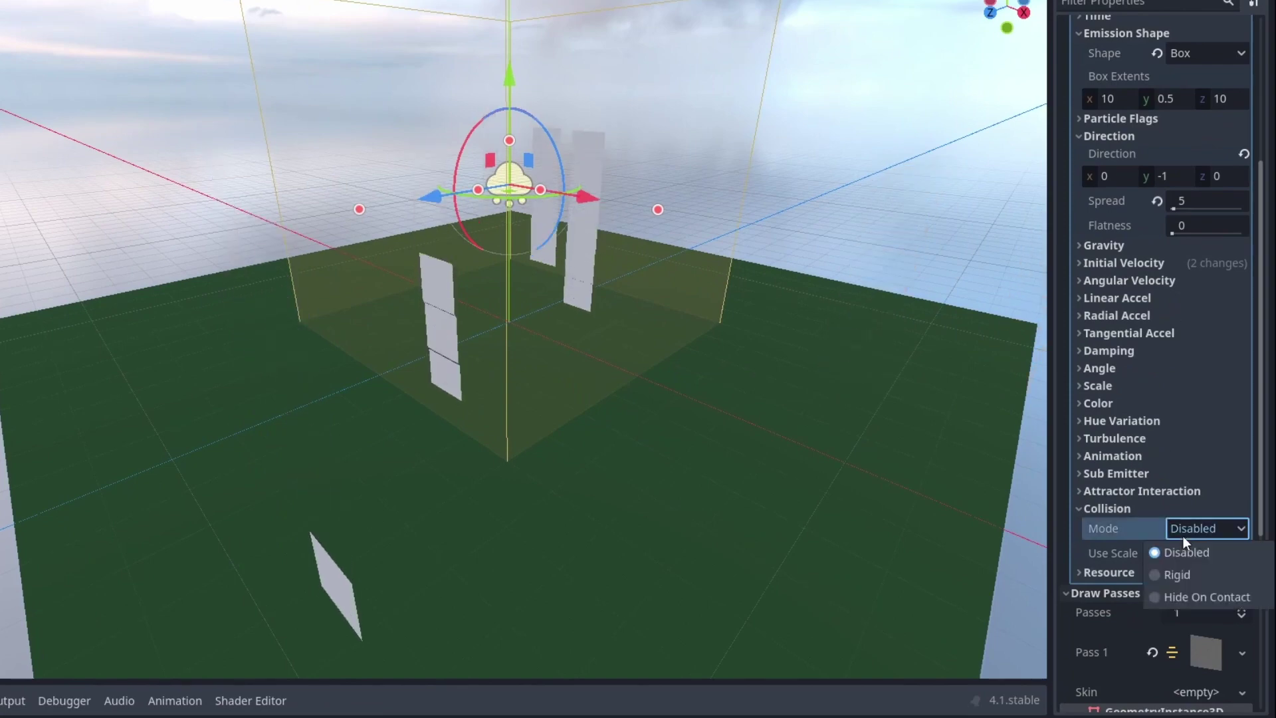
{"action": "left_click", "coordinate": [1175, 573]}
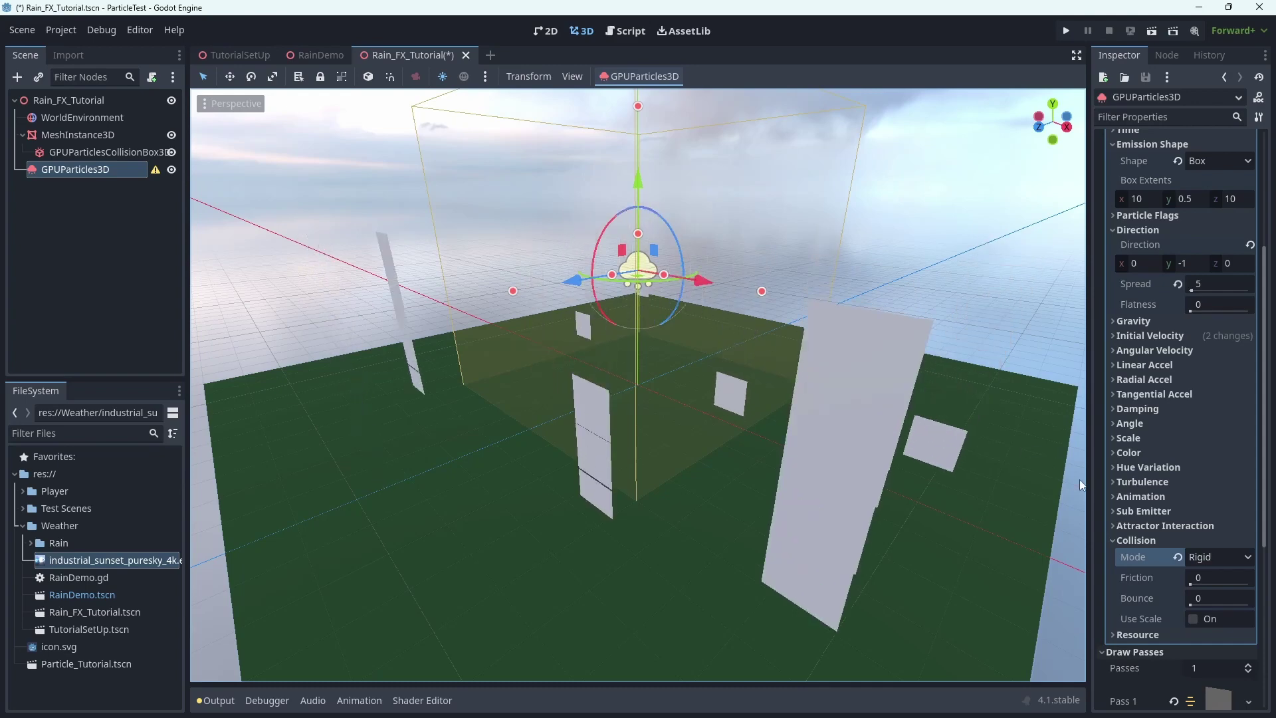
{"action": "left_click", "coordinate": [1136, 540]}
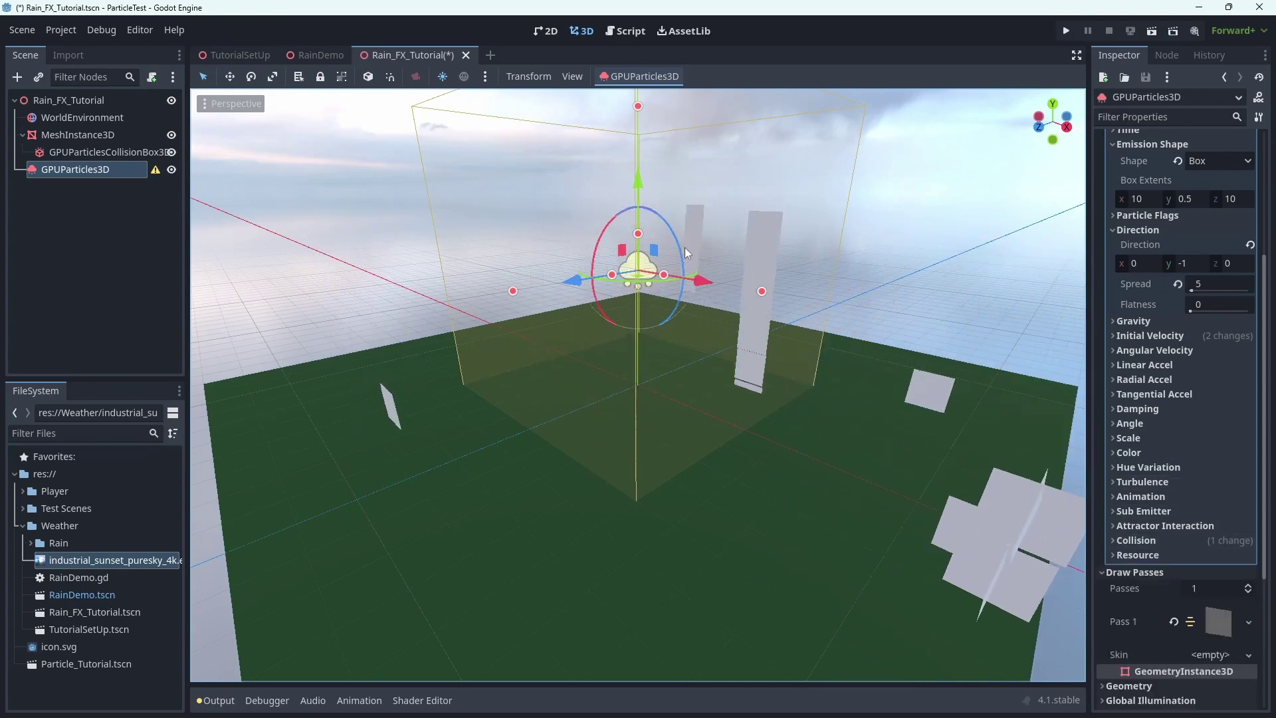
- Raise the rain emitter high above the green ground along the Y axis
{"action": "left_click_drag", "start_coordinate": [630, 183], "coordinate": [642, 88]}
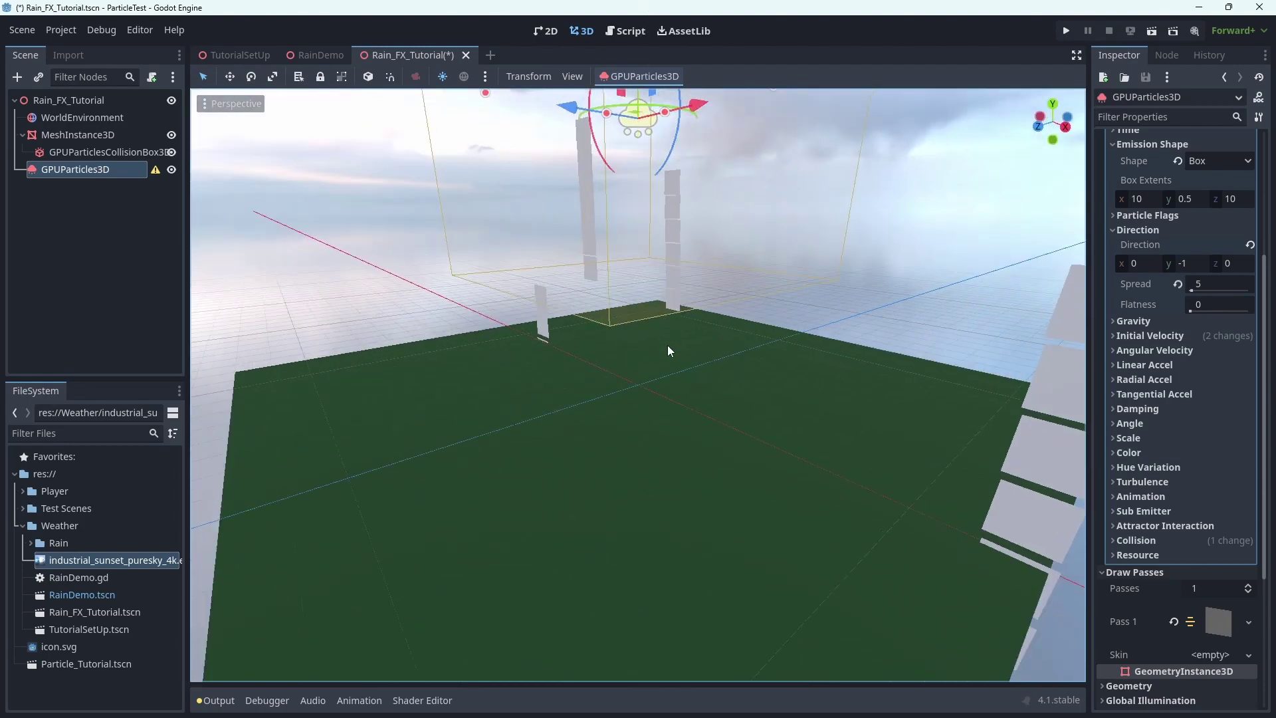
{"action": "middle_click_drag", "start_coordinate": [667, 345], "coordinate": [694, 348]}
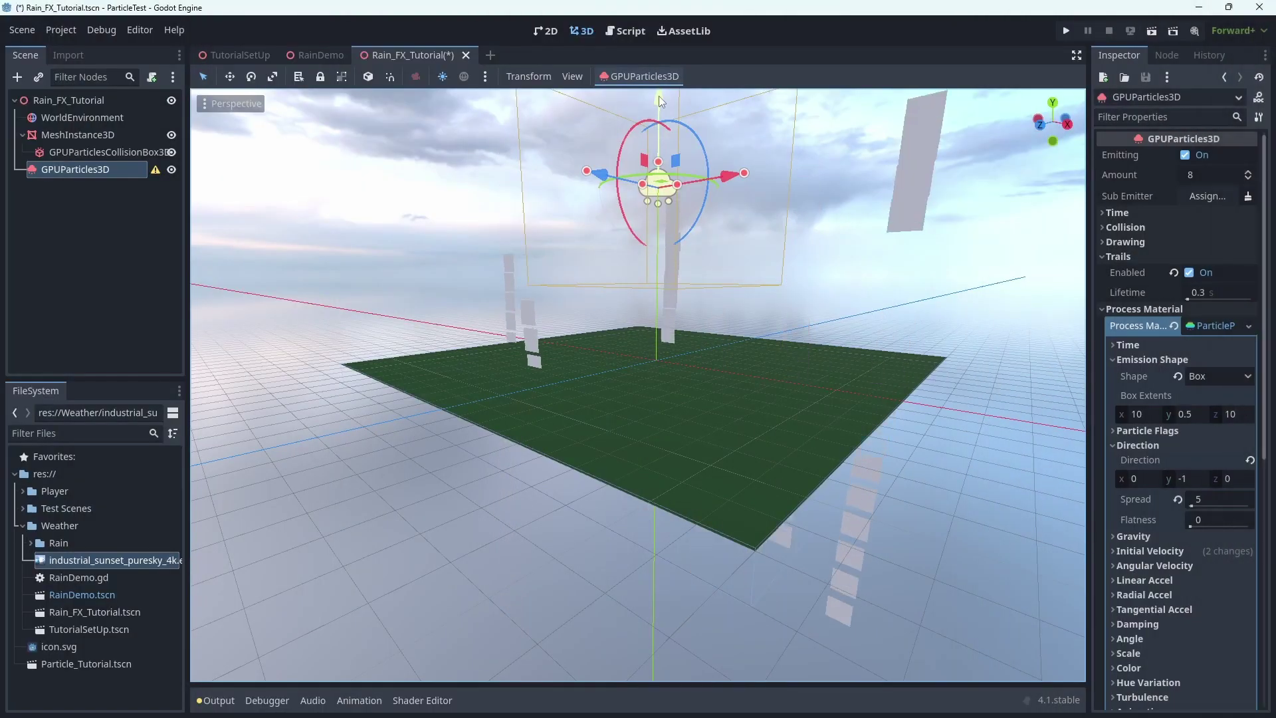
{"action": "left_click_drag", "start_coordinate": [659, 96], "coordinate": [635, 237]}
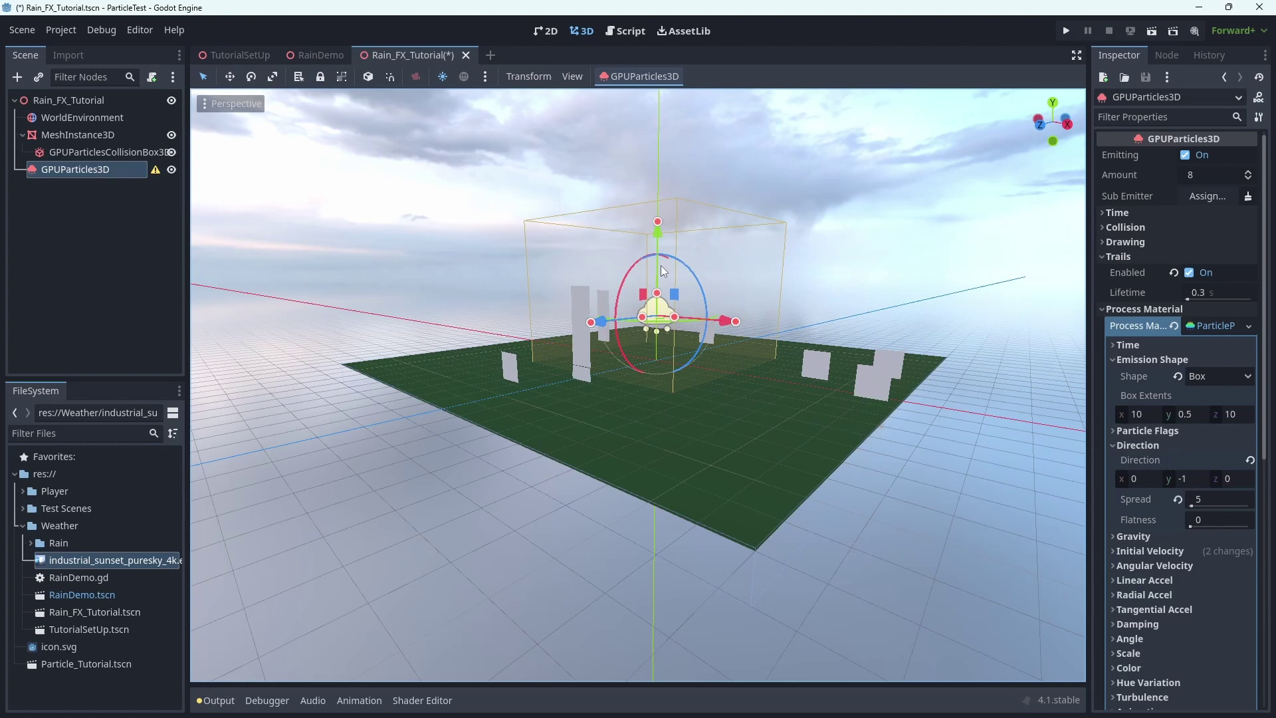
{"action": "left_click_drag", "start_coordinate": [658, 234], "coordinate": [688, 16]}
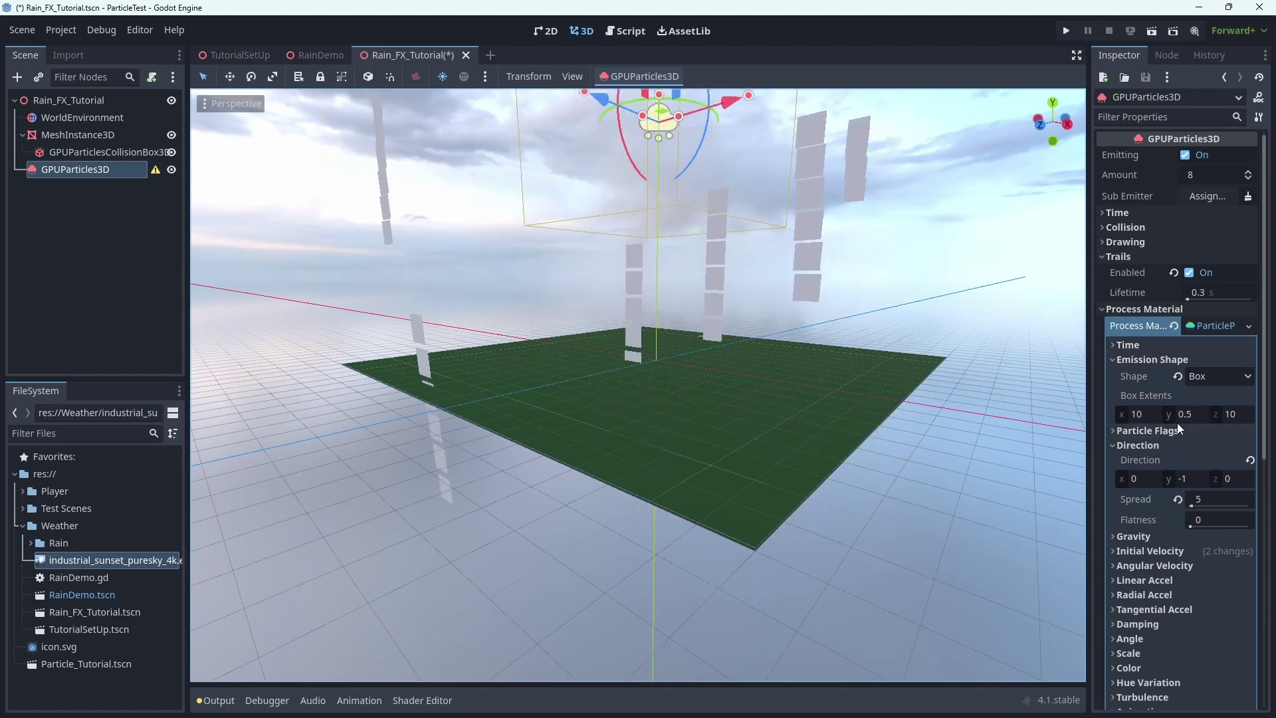
- Collapse the emission and trails sections and expand Drawing to reach the visibility AABB
{"action": "left_click", "coordinate": [1122, 359]}
{"action": "left_click", "coordinate": [1135, 258]}
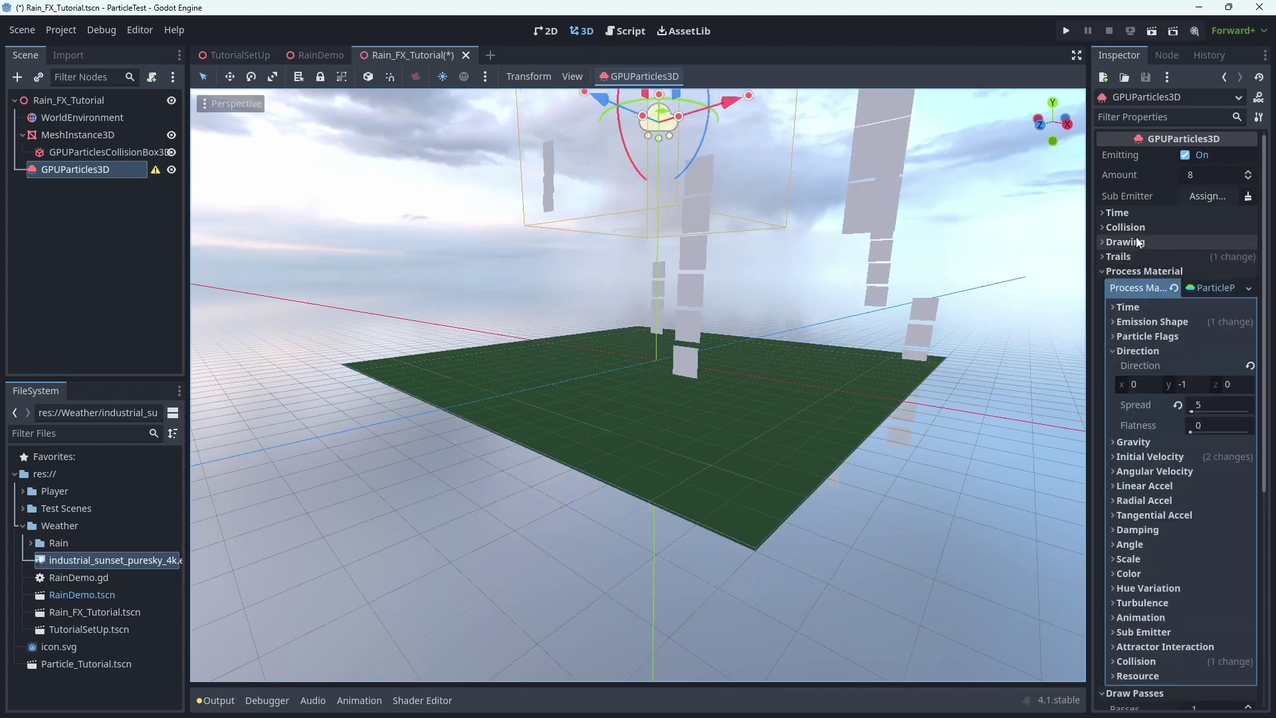
{"action": "left_click", "coordinate": [1135, 241]}
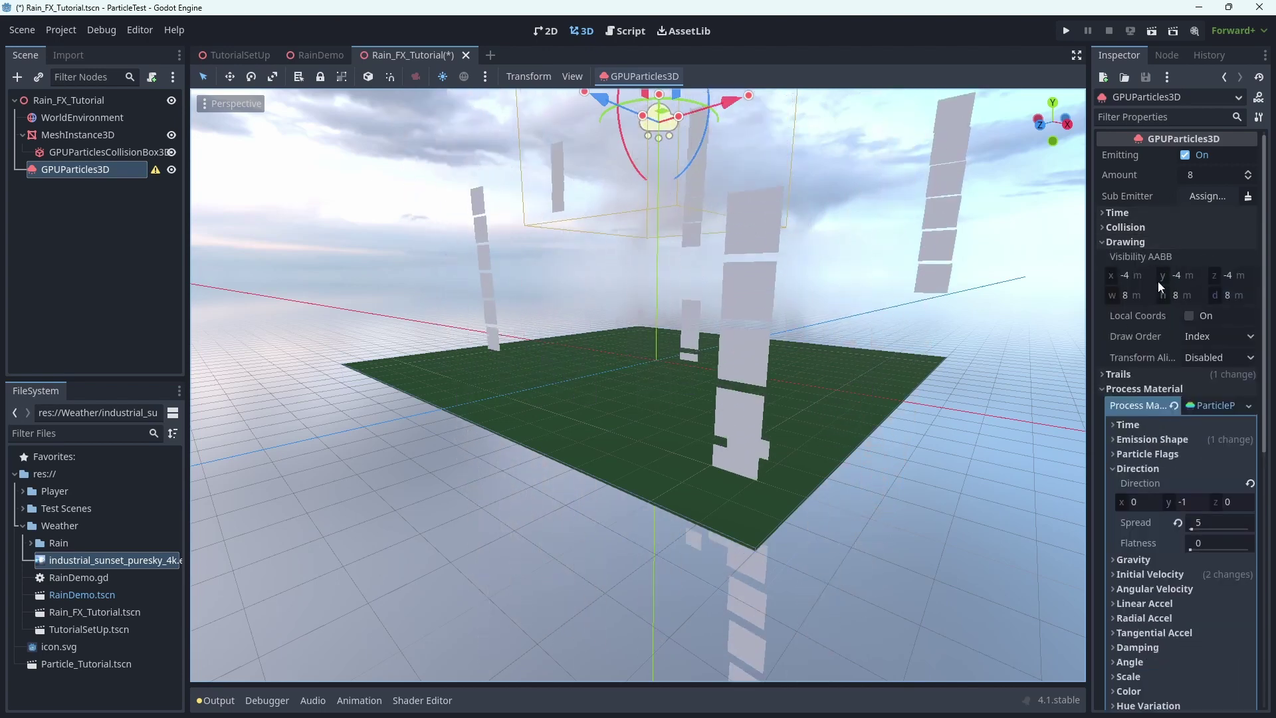
{"action": "right_click_drag", "start_coordinate": [732, 364], "coordinate": [772, 344]}
{"action": "scroll", "coordinate": [757, 306], "scroll_direction": "down", "scroll_amount": 2}
{"action": "scroll", "coordinate": [775, 306], "scroll_direction": "up", "scroll_amount": 2}
{"action": "key", "text": "w"}
{"action": "scroll", "coordinate": [638, 386], "scroll_direction": "down", "scroll_amount": 8}
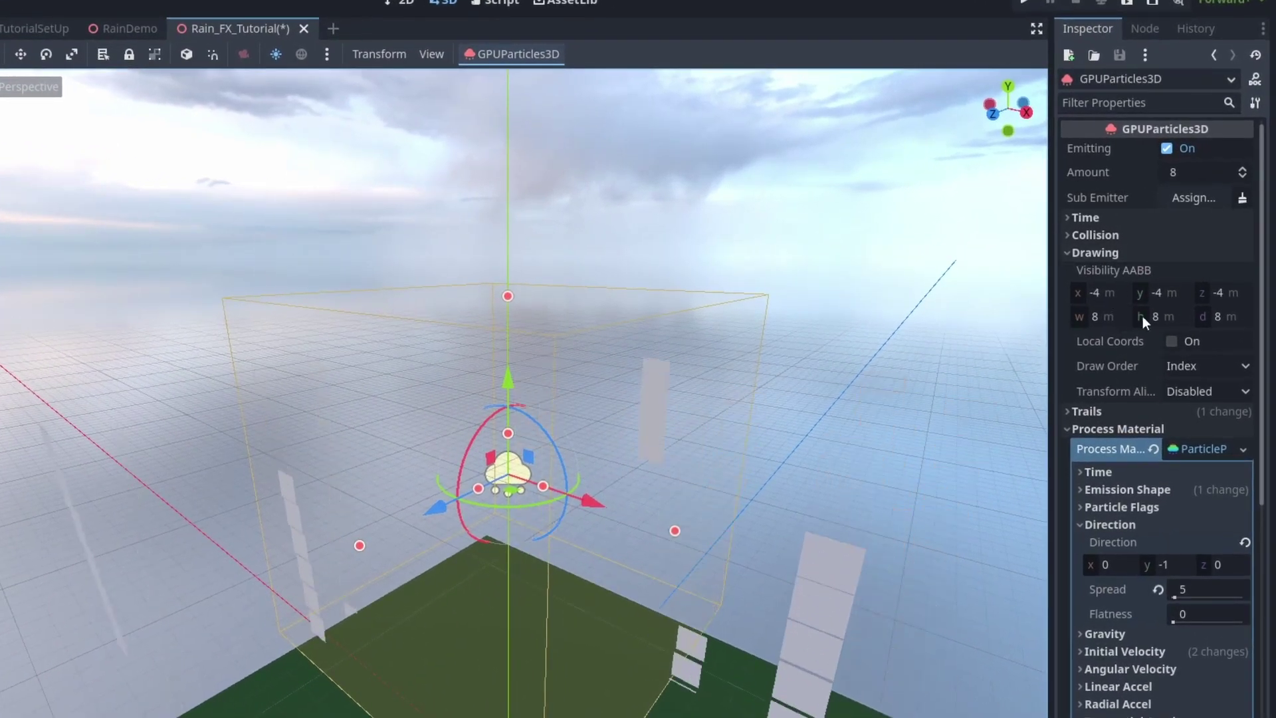
- Set the visibility AABB x and z to -10 and its width and depth to 20
{"action": "left_click", "coordinate": [1102, 290]}
{"action": "type", "text": "-"}
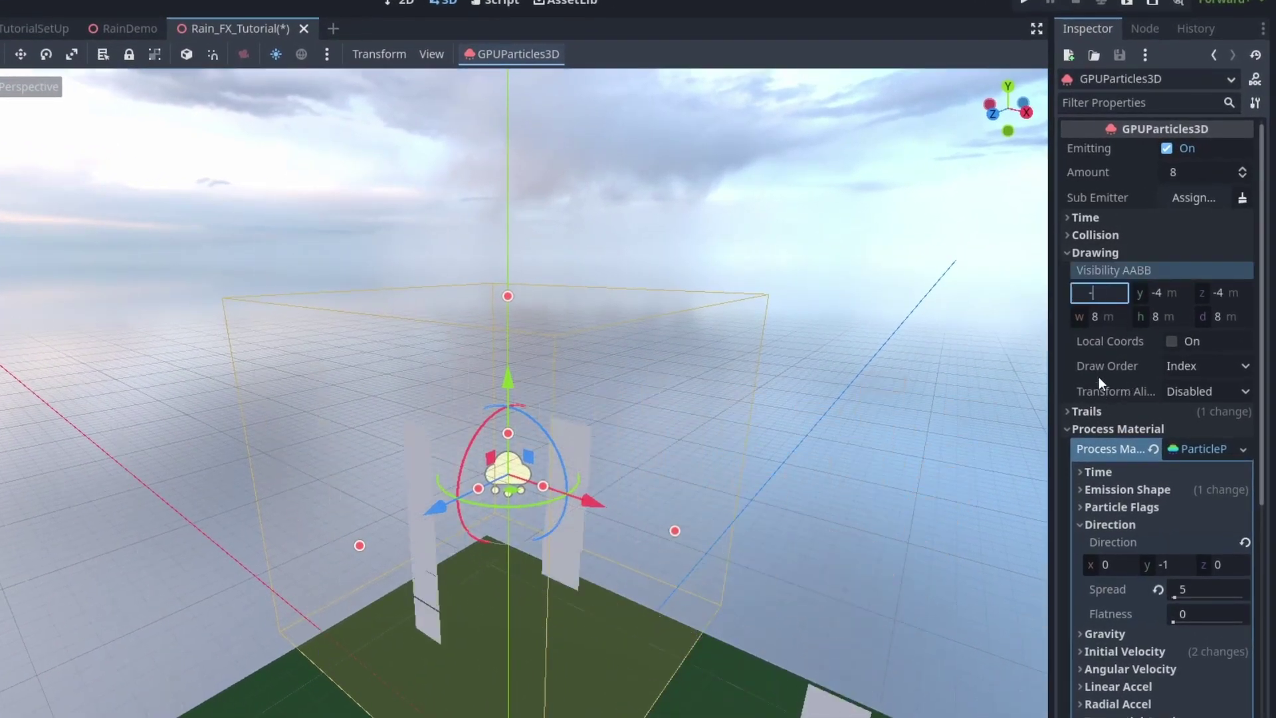
{"action": "type", "text": "10"}
{"action": "key", "text": "Return"}
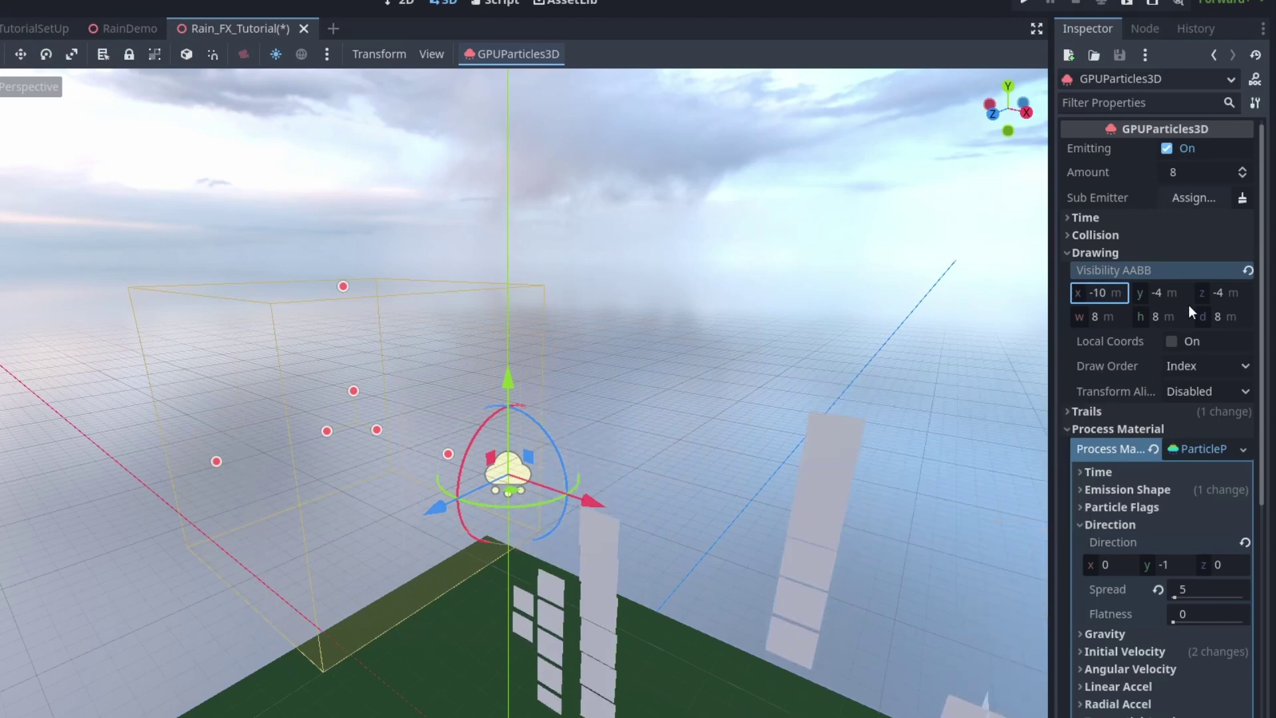
{"action": "left_click", "coordinate": [1104, 317]}
{"action": "type", "text": "20"}
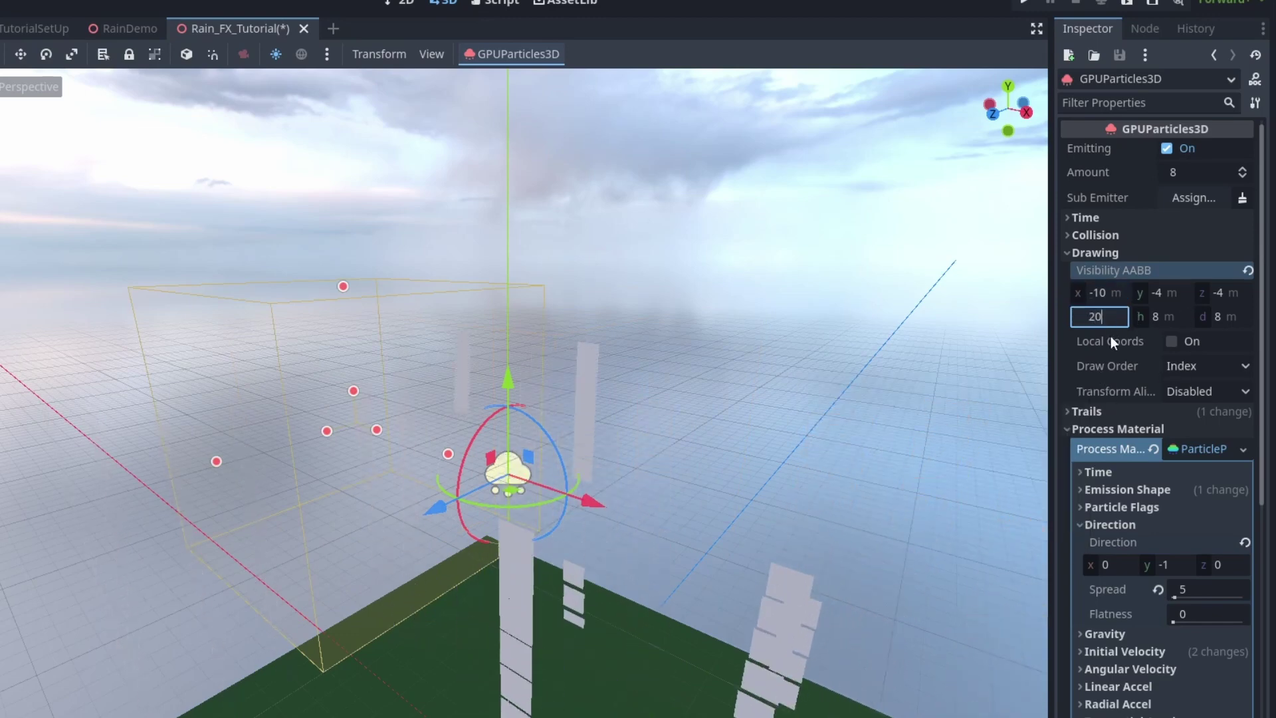
{"action": "key", "text": "Return"}
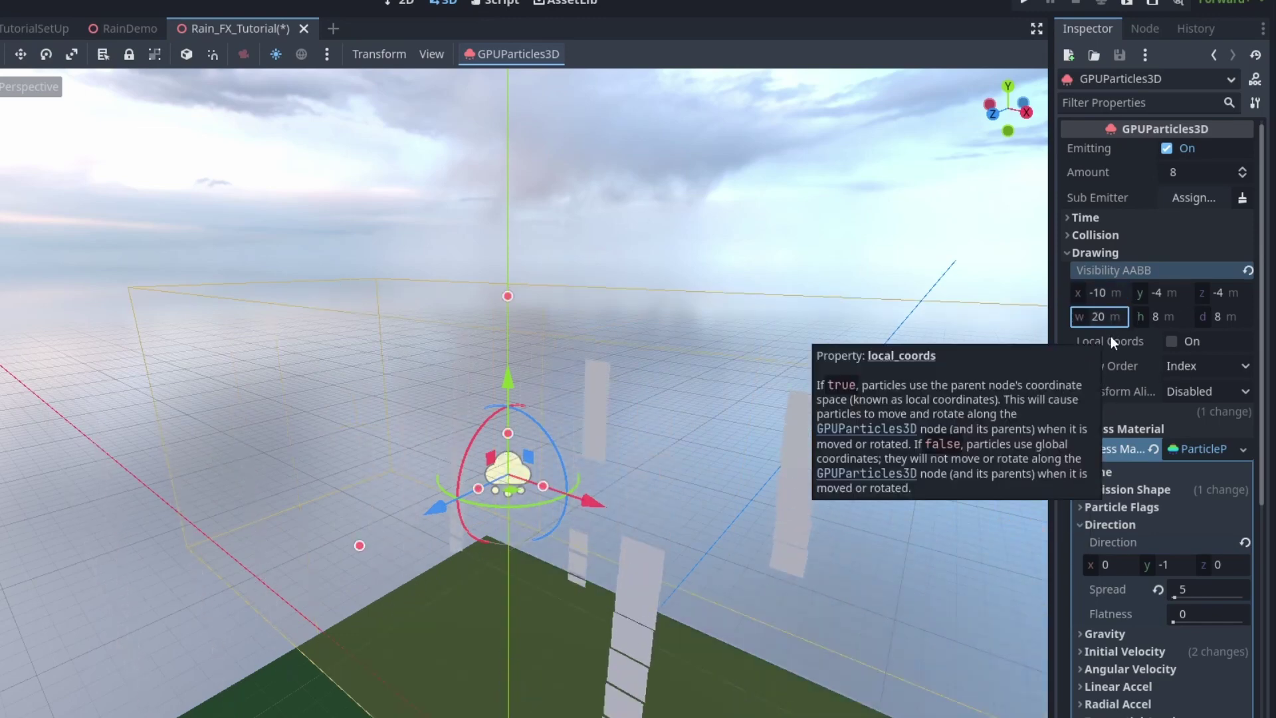
{"action": "left_click", "coordinate": [1226, 293]}
{"action": "type", "text": "-10"}
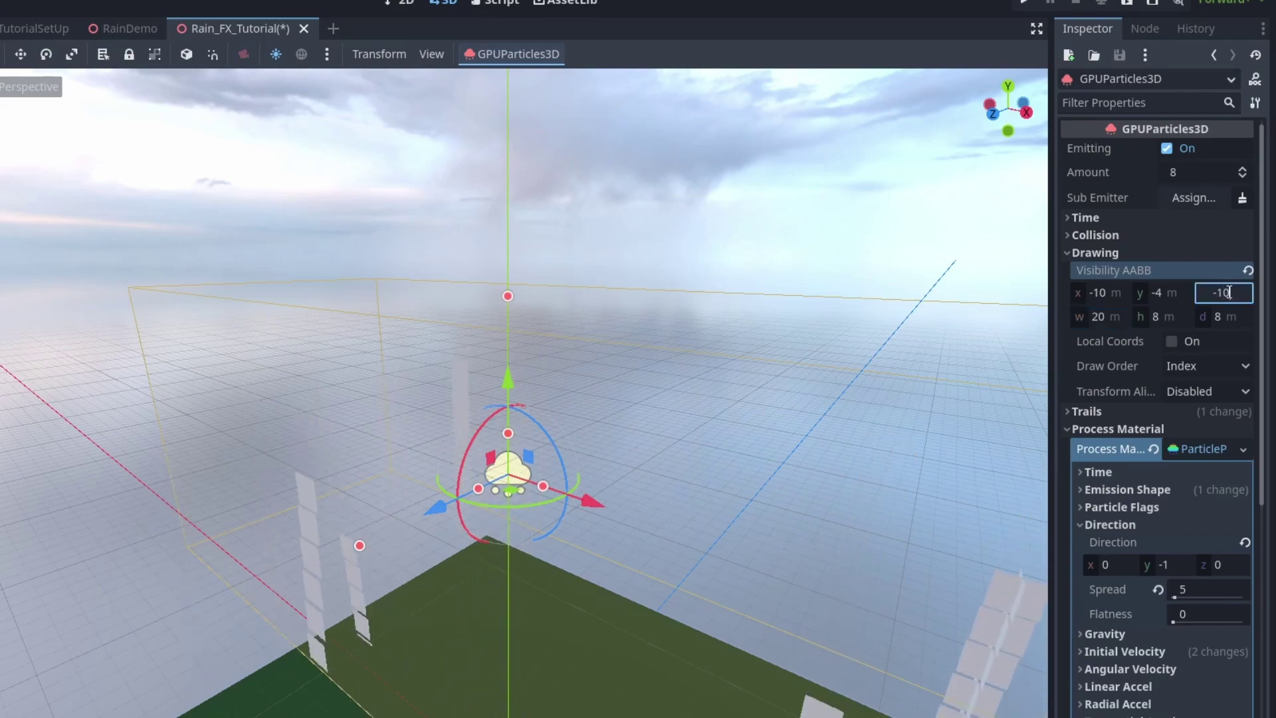
{"action": "key", "text": "Return"}
{"action": "left_click", "coordinate": [1223, 323]}
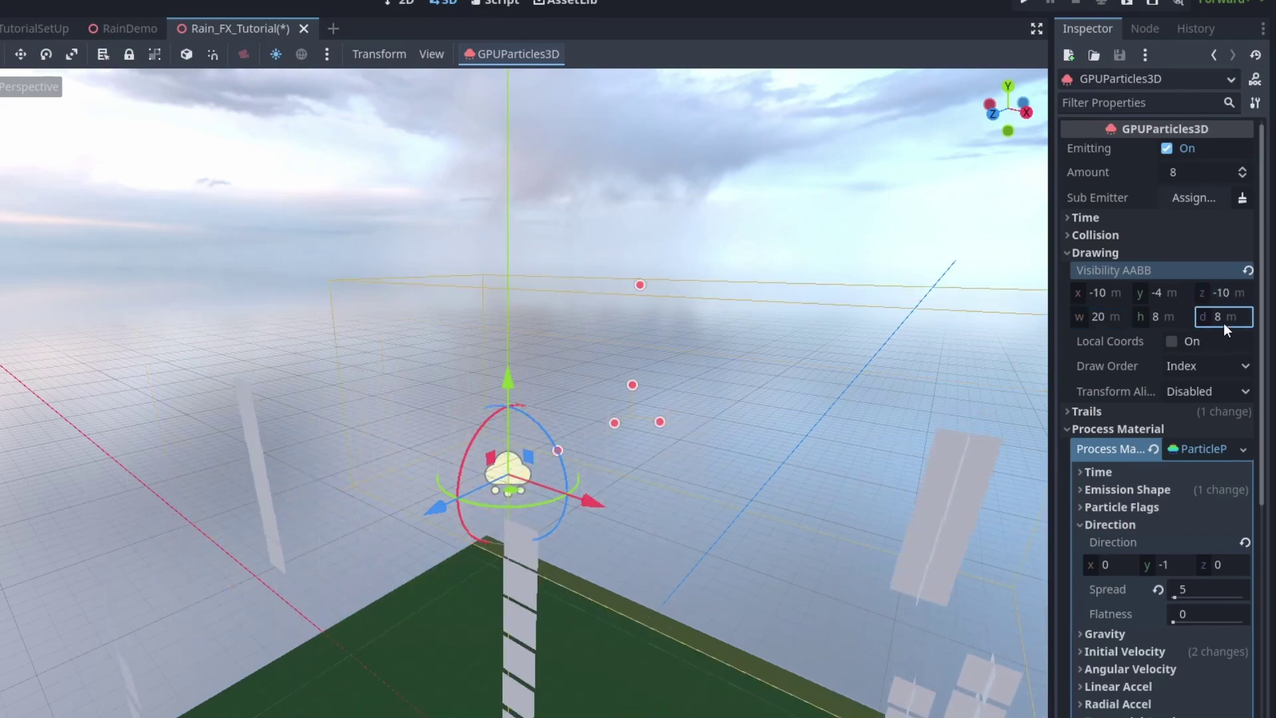
{"action": "type", "text": "20"}
{"action": "key", "text": "Return"}
- Set the visibility AABB height to 20 and y position to -10
{"action": "middle_click_drag", "start_coordinate": [866, 459], "coordinate": [881, 566]}
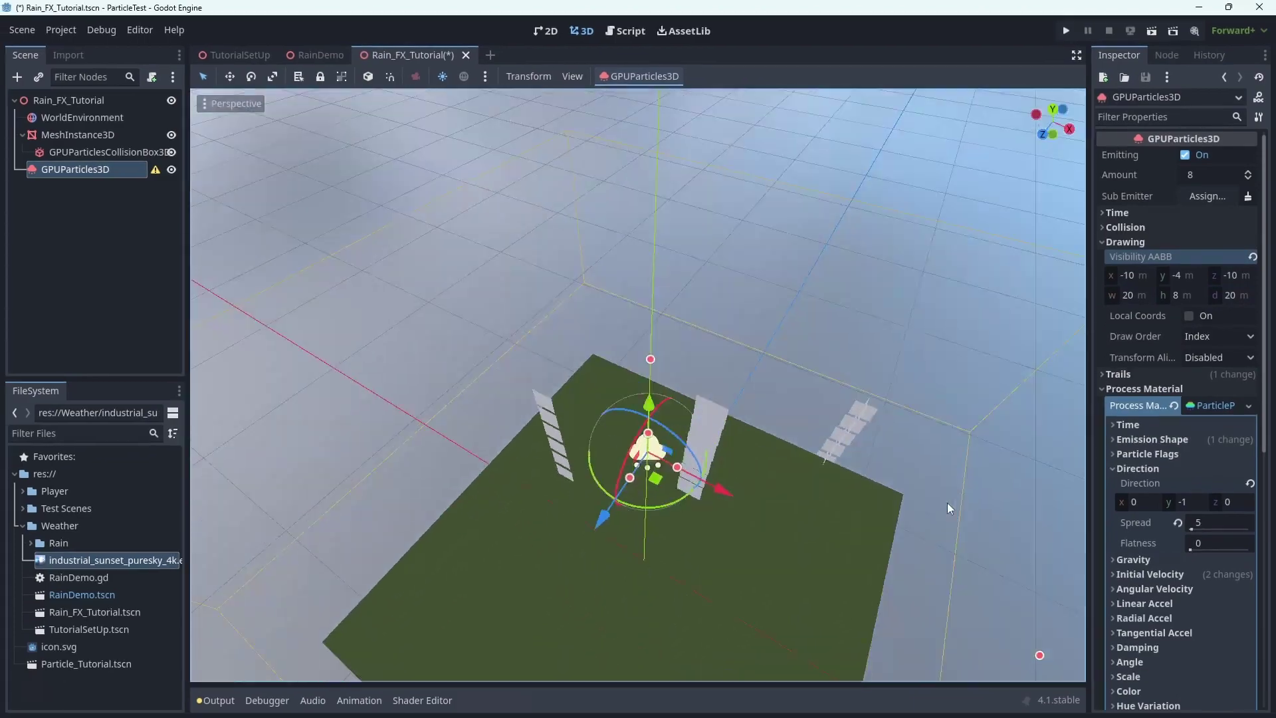
{"action": "middle_click_drag", "start_coordinate": [947, 508], "coordinate": [995, 442]}
{"action": "scroll", "coordinate": [996, 447], "scroll_direction": "up", "scroll_amount": 3}
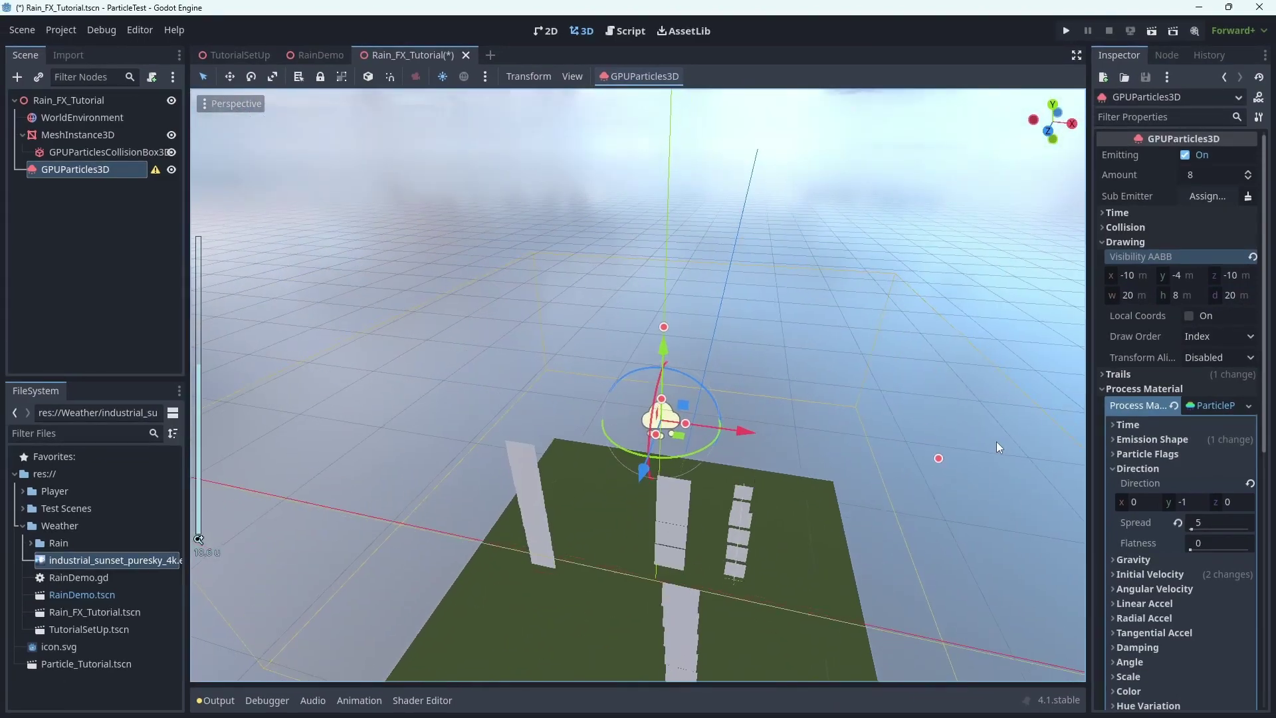
{"action": "scroll", "coordinate": [996, 441], "scroll_direction": "down", "scroll_amount": 2}
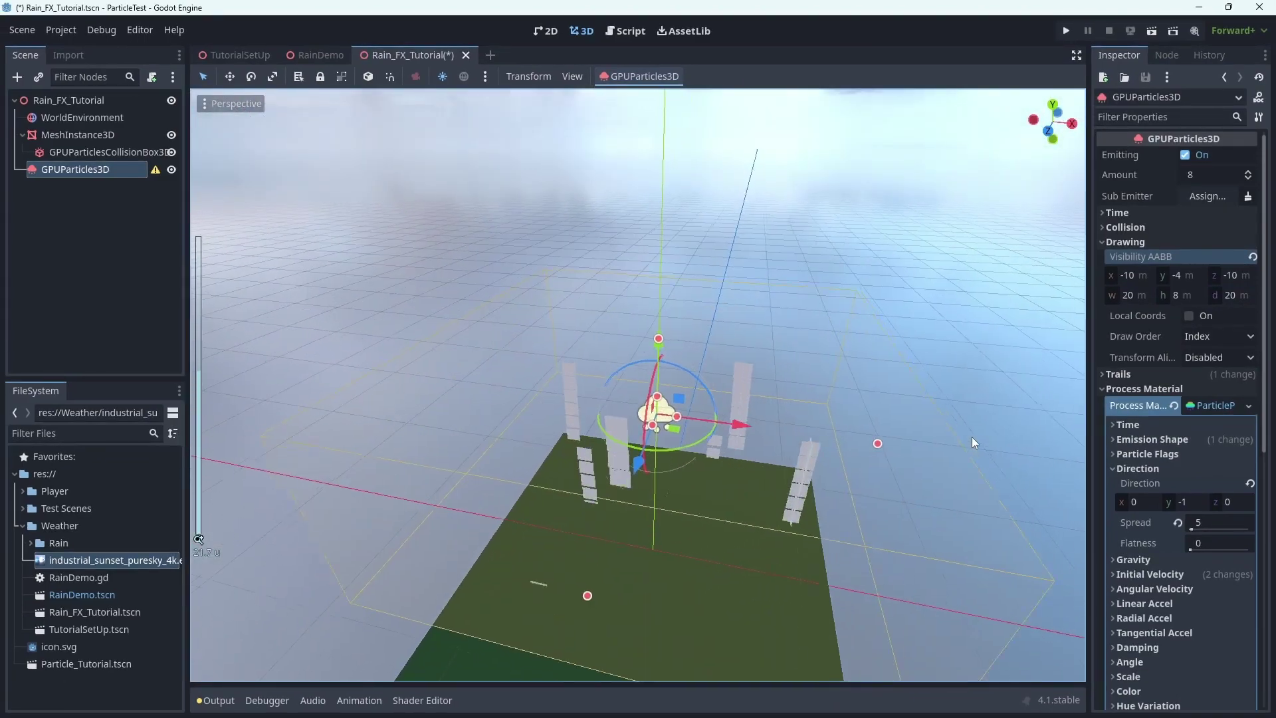
{"action": "right_click_drag", "start_coordinate": [905, 457], "coordinate": [832, 444]}
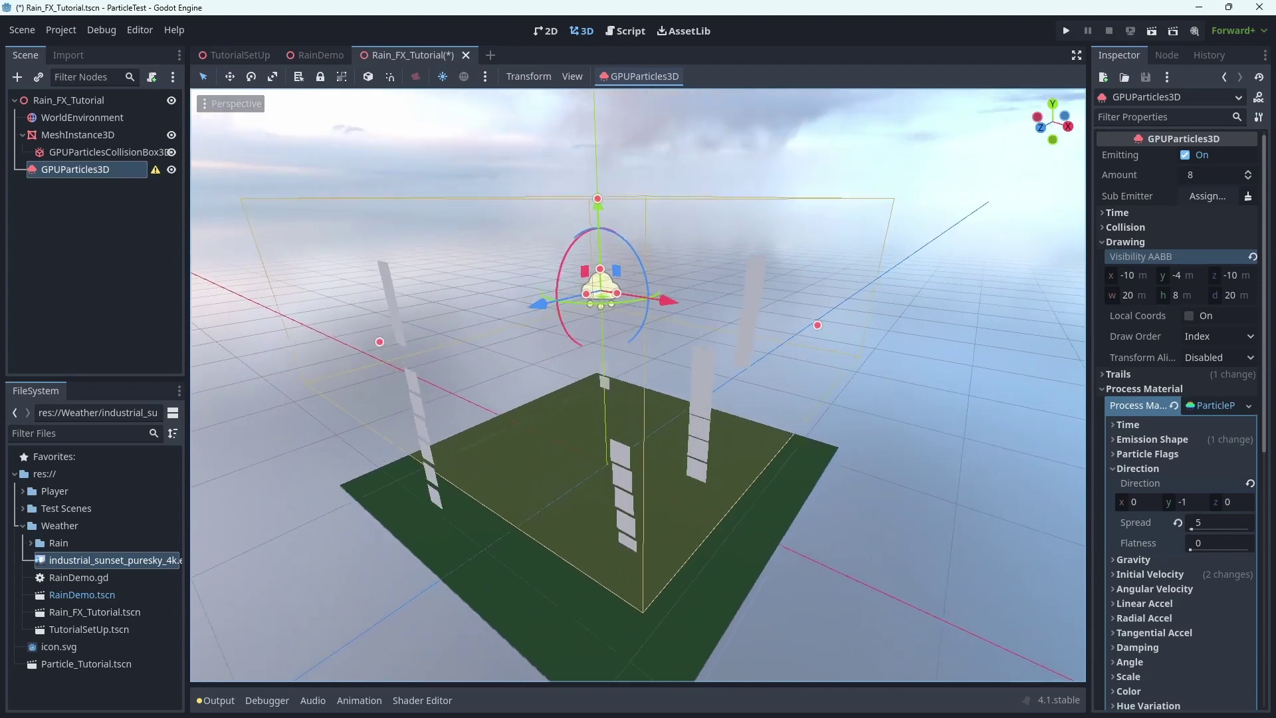
{"action": "middle_click_drag", "start_coordinate": [794, 402], "coordinate": [790, 407]}
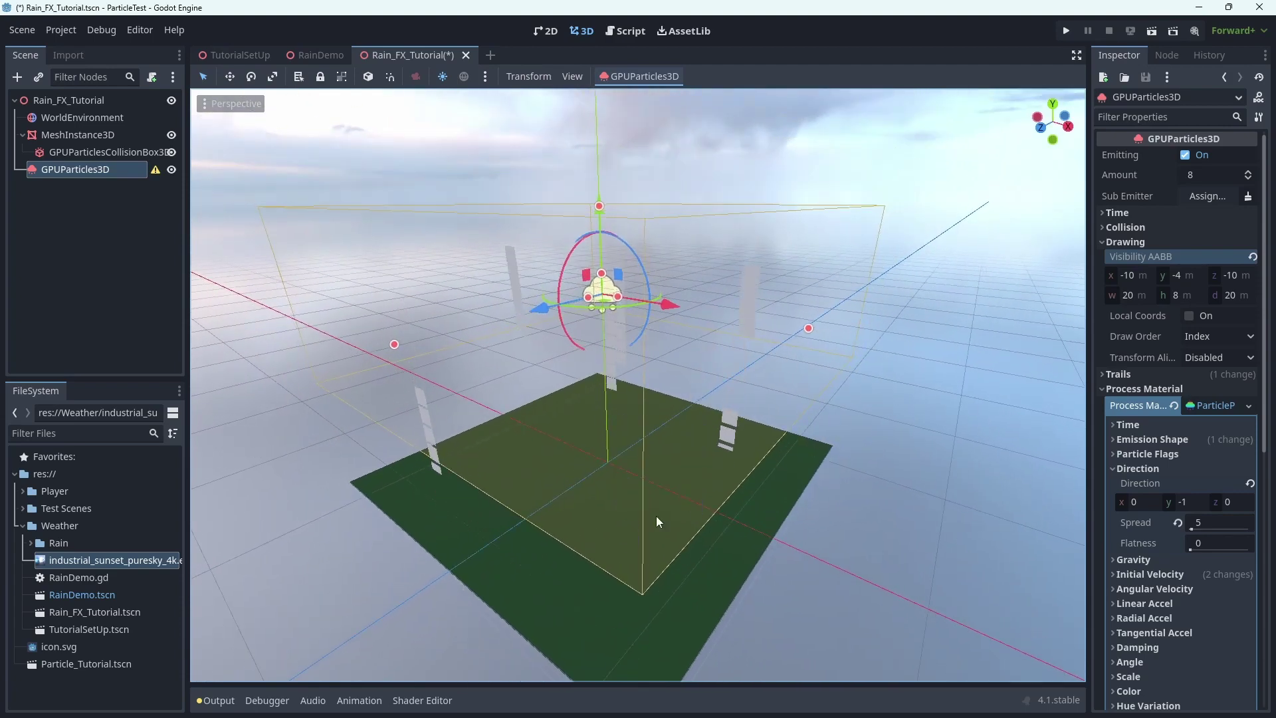
{"action": "left_click", "coordinate": [1178, 283]}
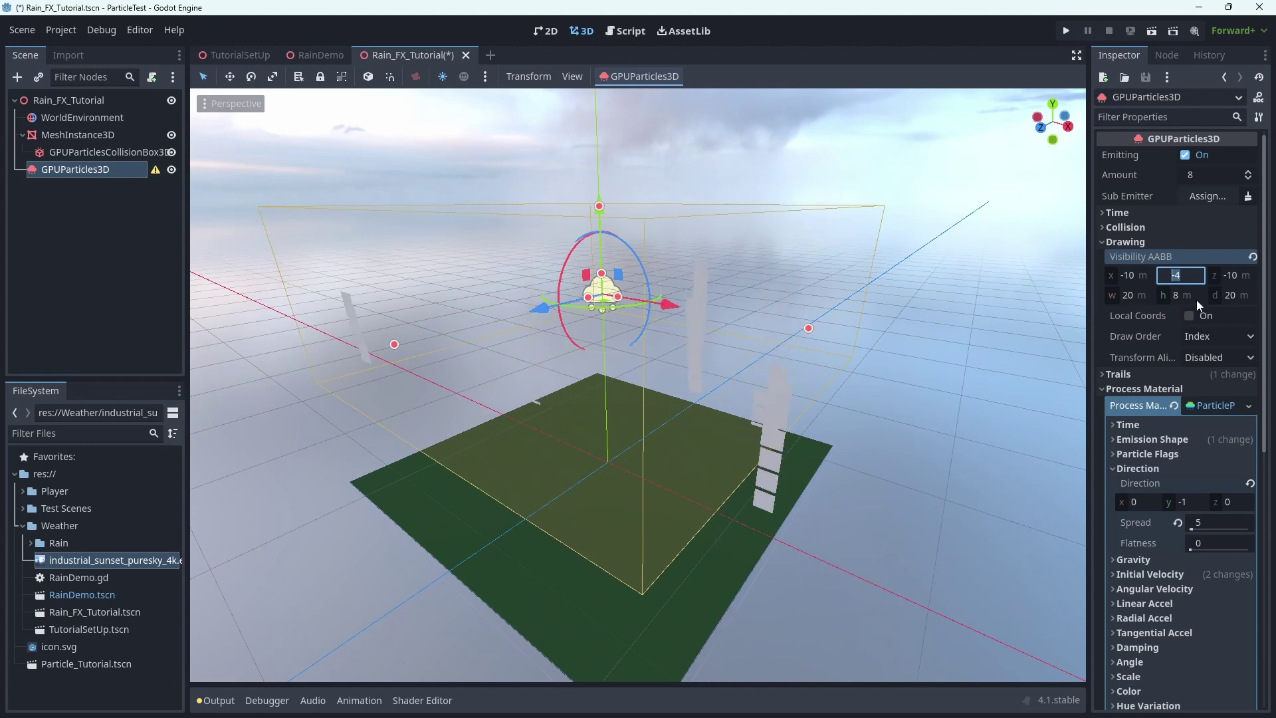
{"action": "left_click", "coordinate": [1189, 292]}
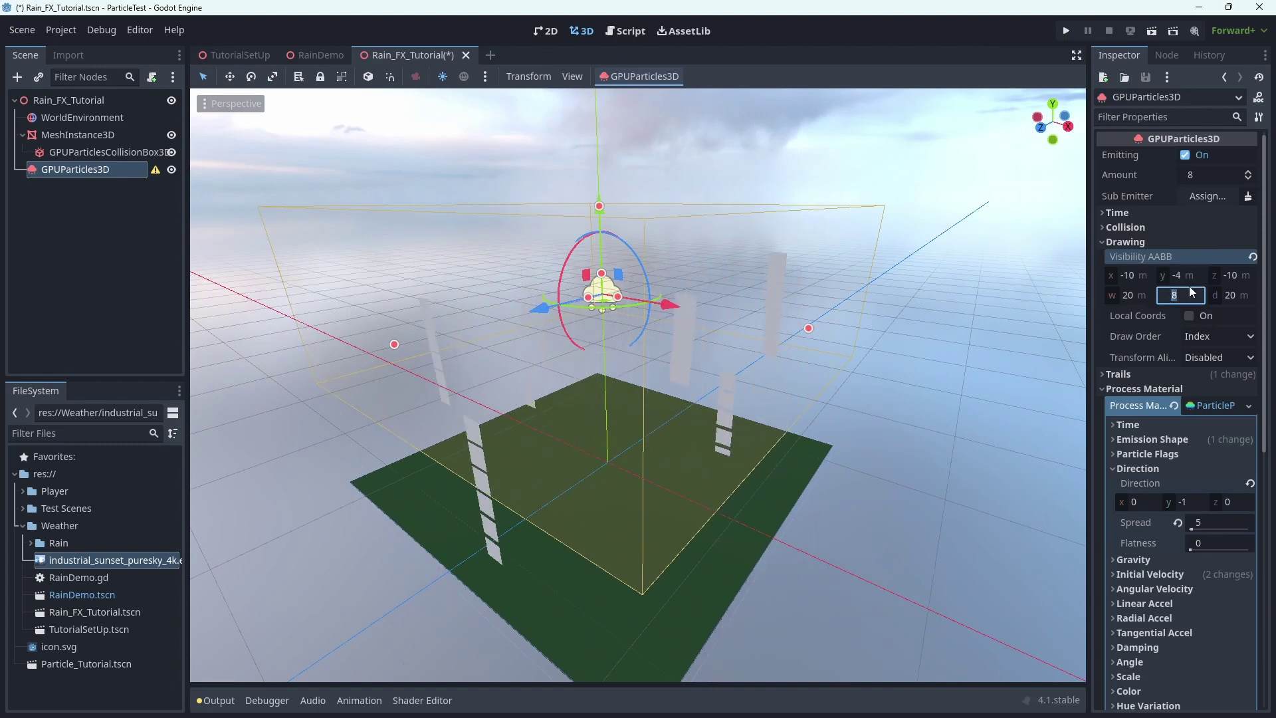
{"action": "type", "text": "32"}
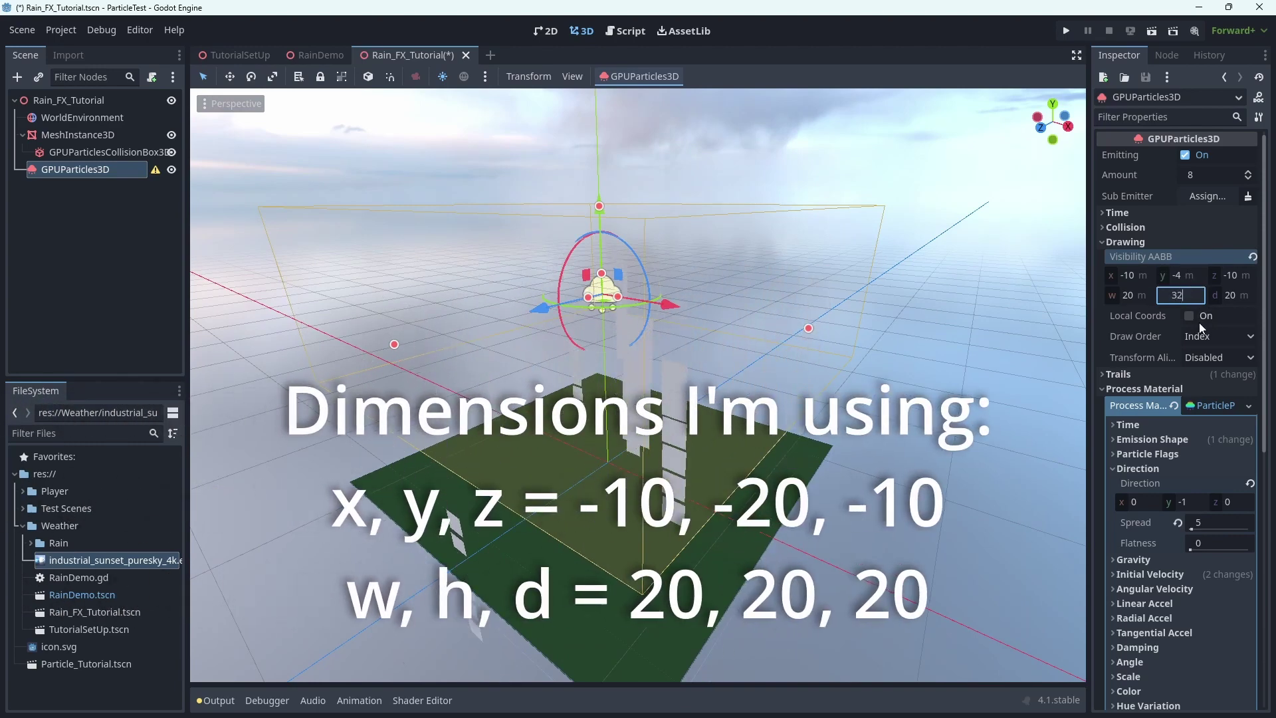
{"action": "key", "text": "BackSpace"}
{"action": "key", "text": "BackSpace"}
{"action": "type", "text": "20"}
{"action": "key", "text": "Return"}
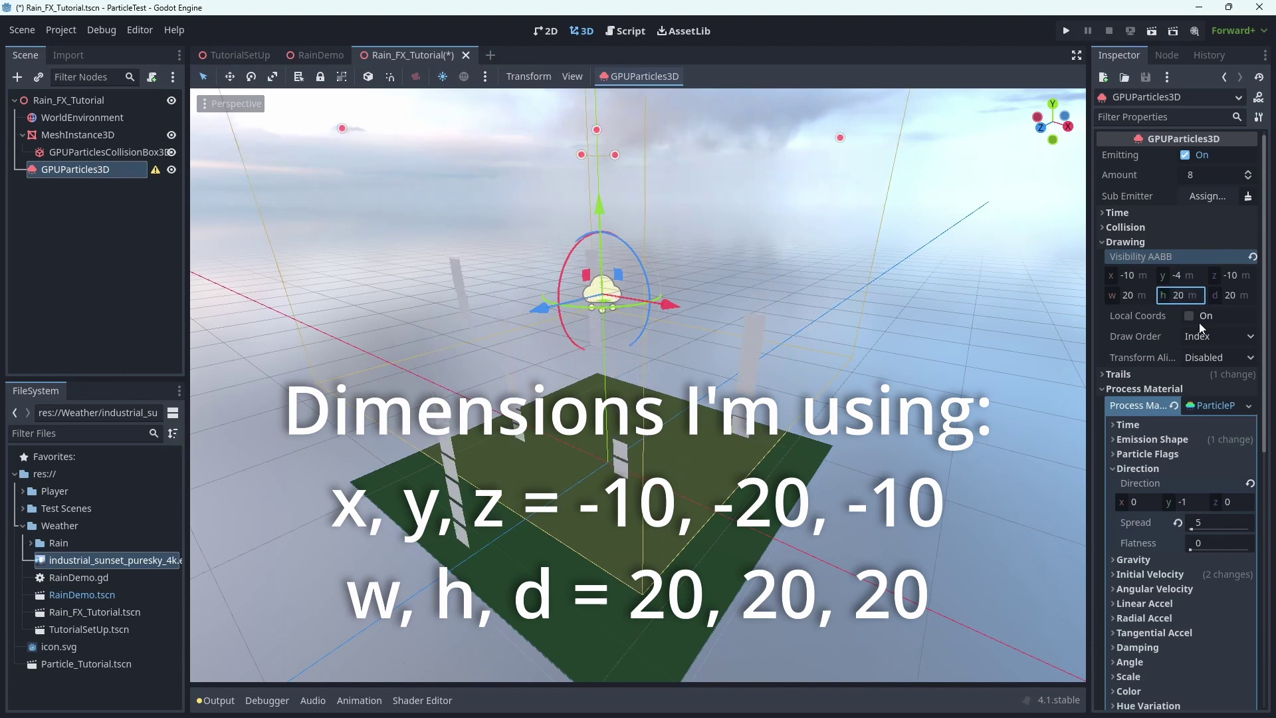
{"action": "left_click", "coordinate": [1180, 279]}
{"action": "type", "text": "-10"}
{"action": "key", "text": "Return"}
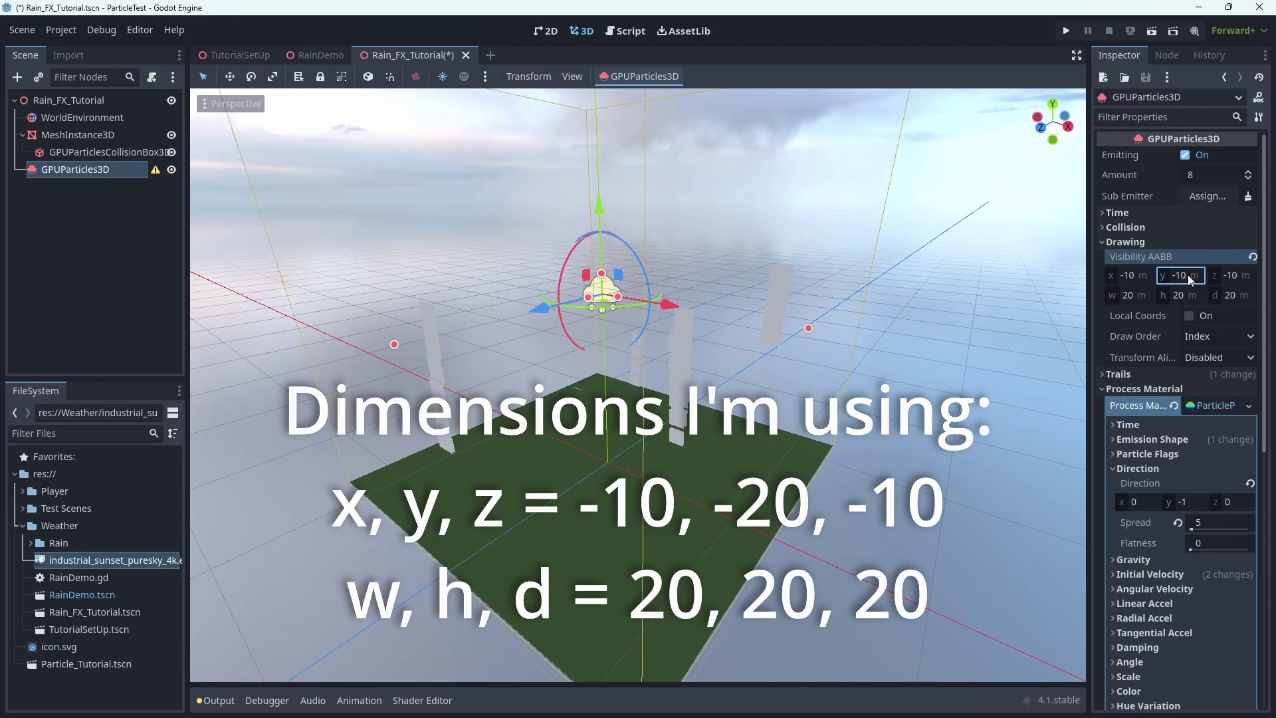
{"action": "left_click", "coordinate": [1183, 300]}
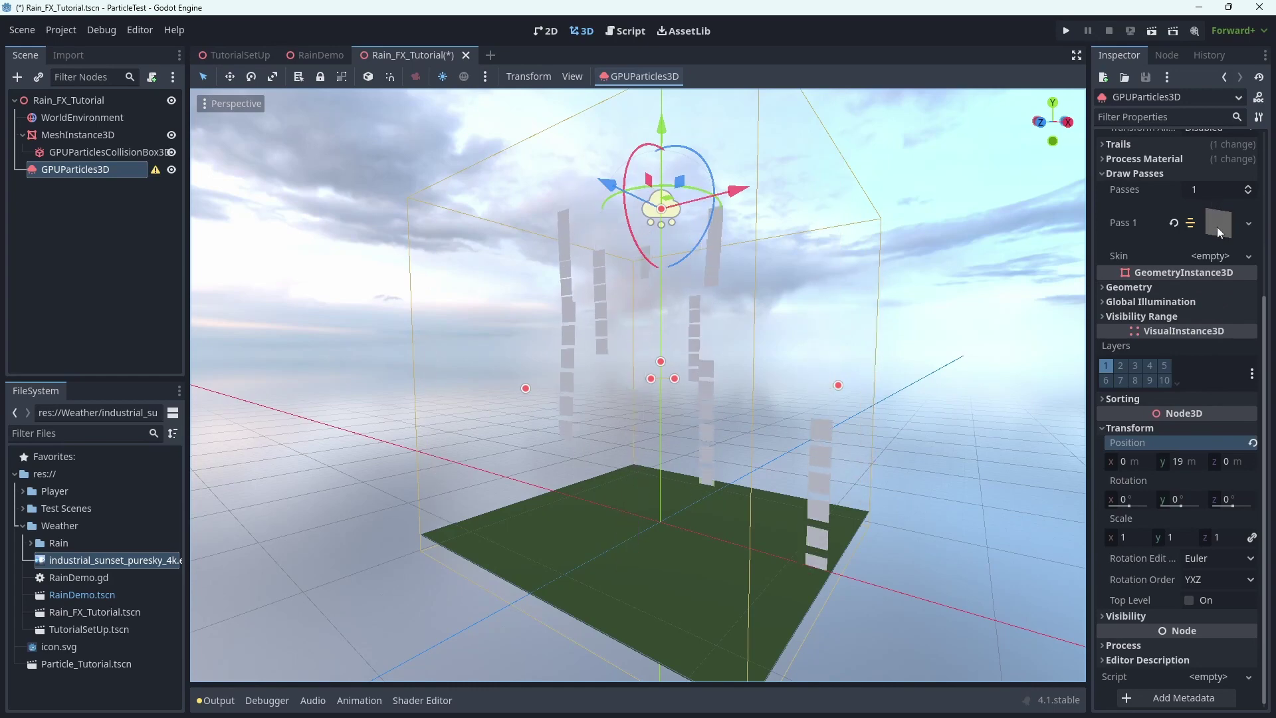
- Assign a new StandardMaterial3D to the draw pass mesh
{"action": "left_click", "coordinate": [1217, 226]}
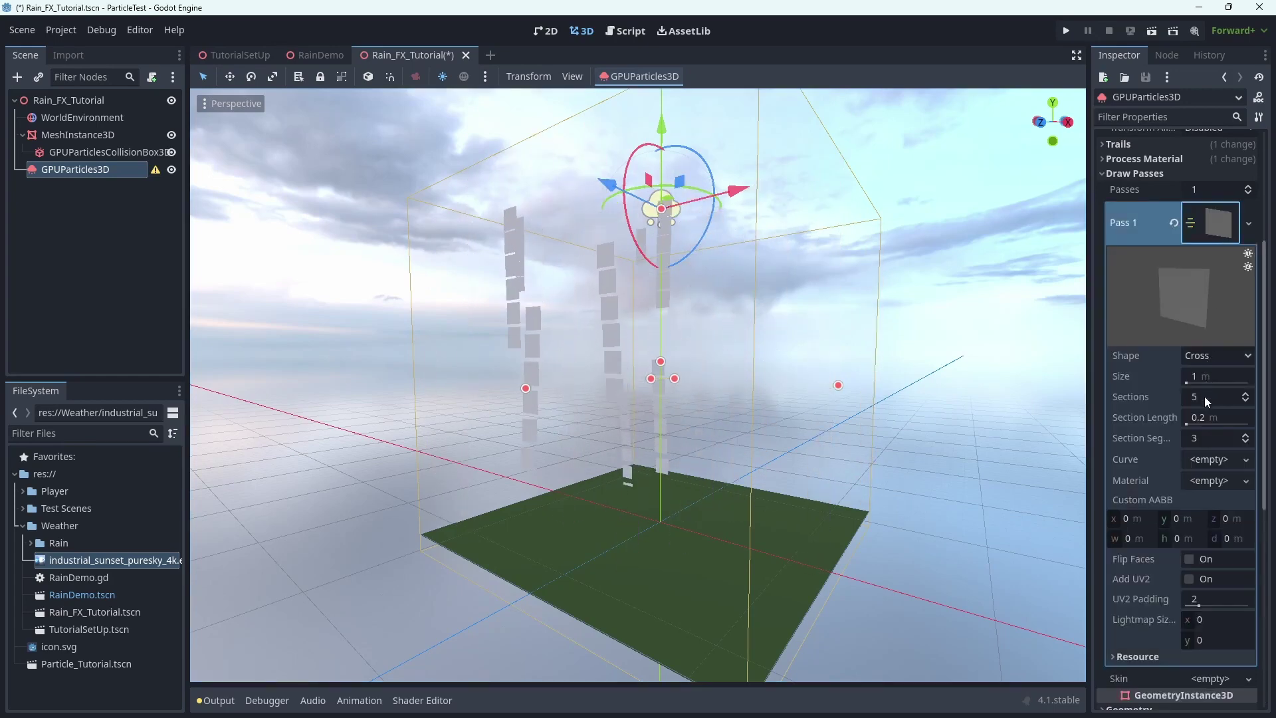
{"action": "left_click", "coordinate": [1219, 480]}
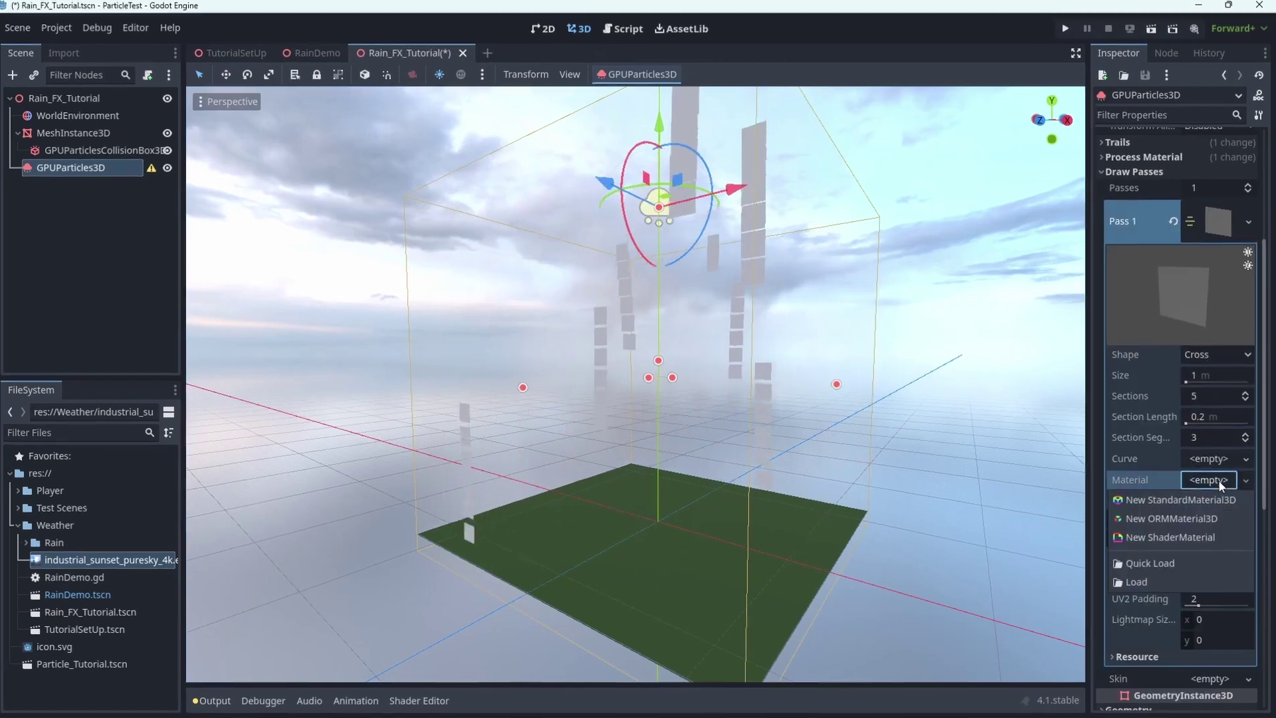
{"action": "left_click", "coordinate": [1185, 499]}
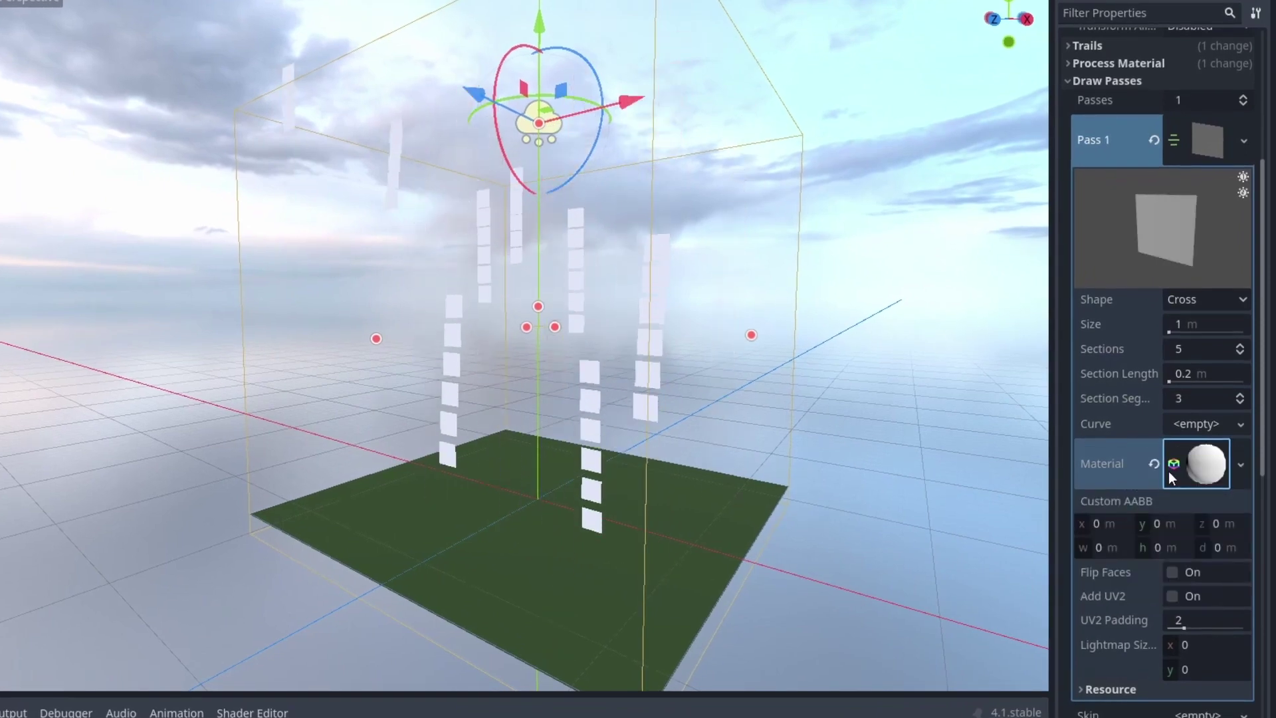
{"action": "left_click", "coordinate": [1196, 472]}
{"action": "scroll", "coordinate": [1176, 516], "scroll_direction": "down", "scroll_amount": 5}
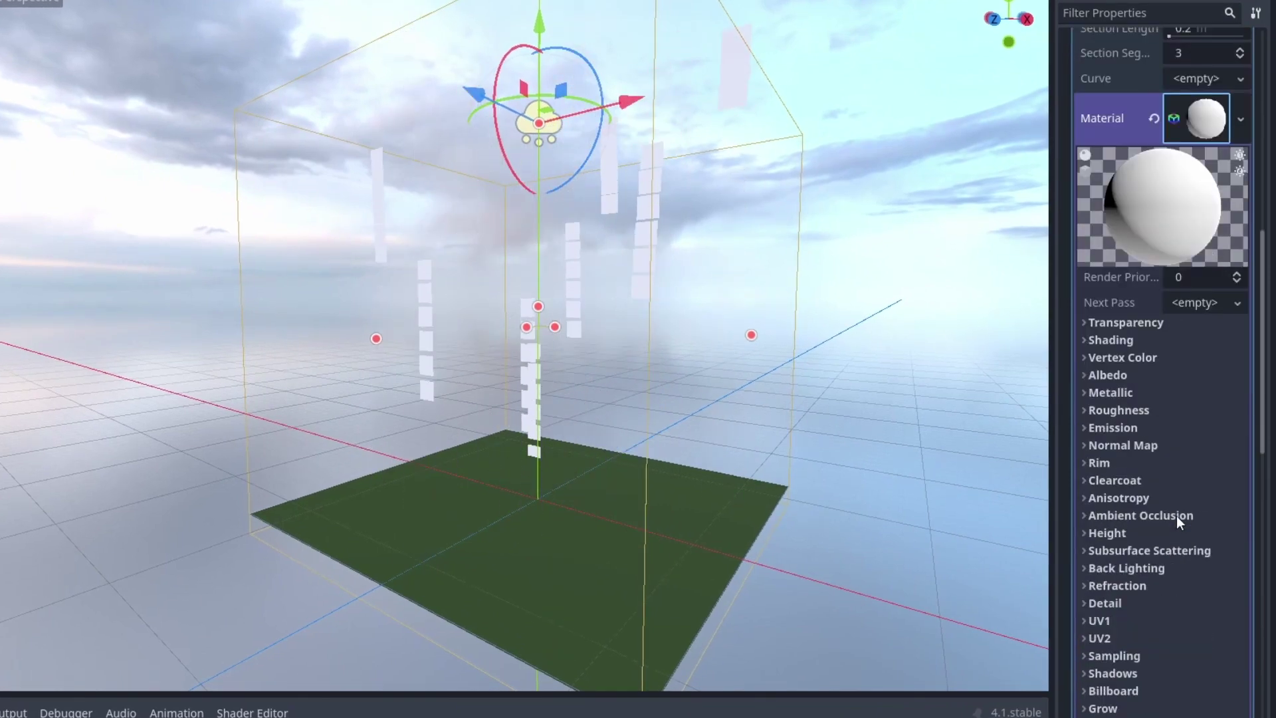
{"action": "scroll", "coordinate": [1176, 515], "scroll_direction": "down", "scroll_amount": 5}
{"action": "scroll", "coordinate": [1180, 484], "scroll_direction": "up", "scroll_amount": 2}
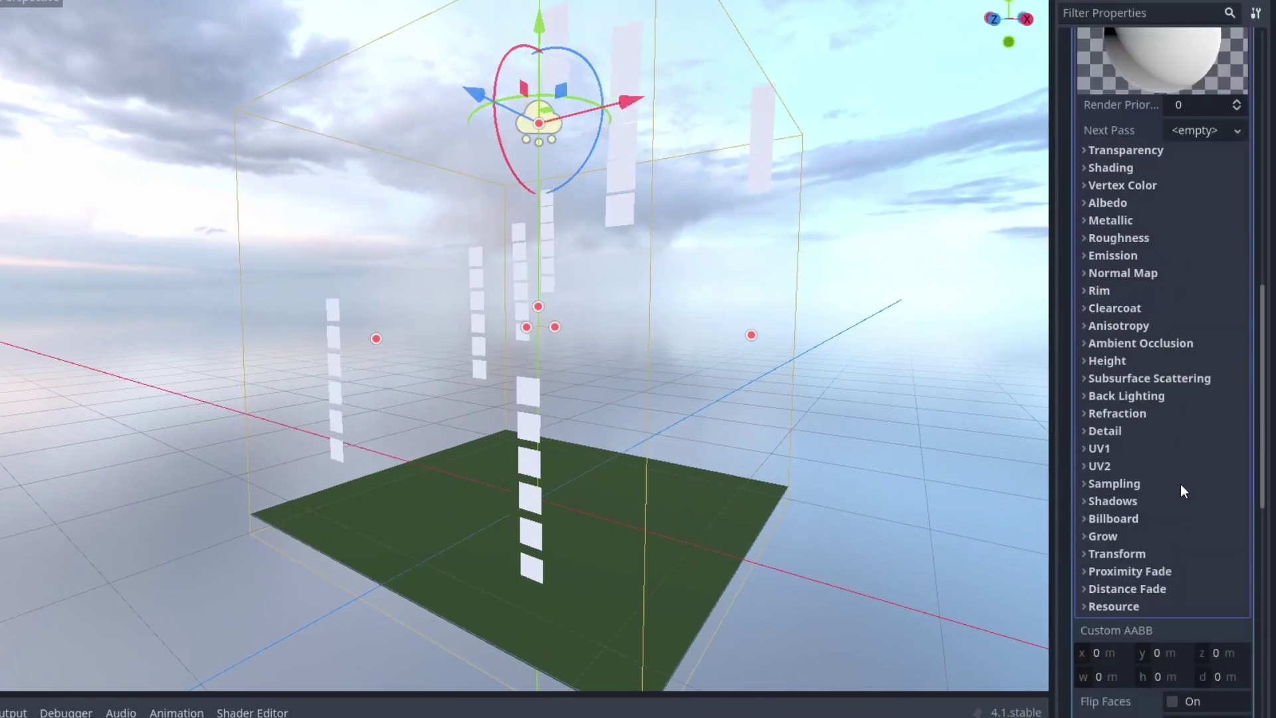
- Set the material's cull mode to Disabled and its transparency to Alpha
{"action": "left_click", "coordinate": [1147, 146]}
{"action": "left_click", "coordinate": [1230, 221]}
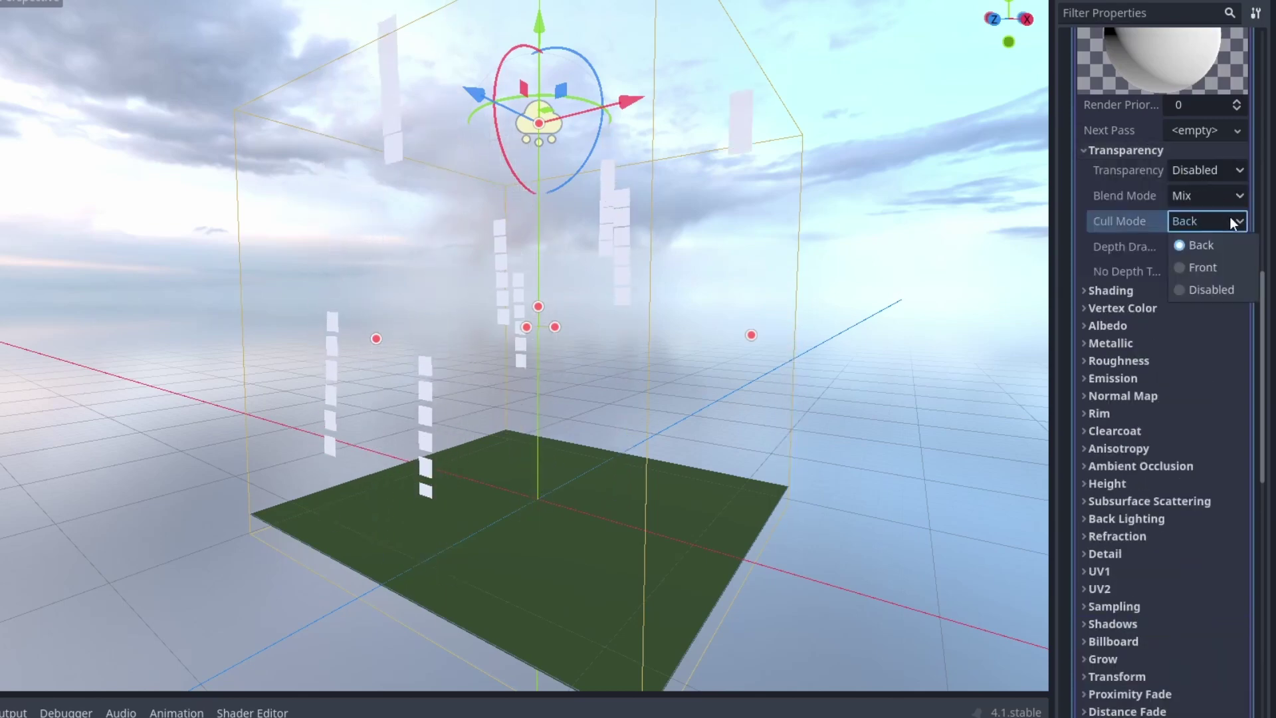
{"action": "left_click", "coordinate": [1207, 291]}
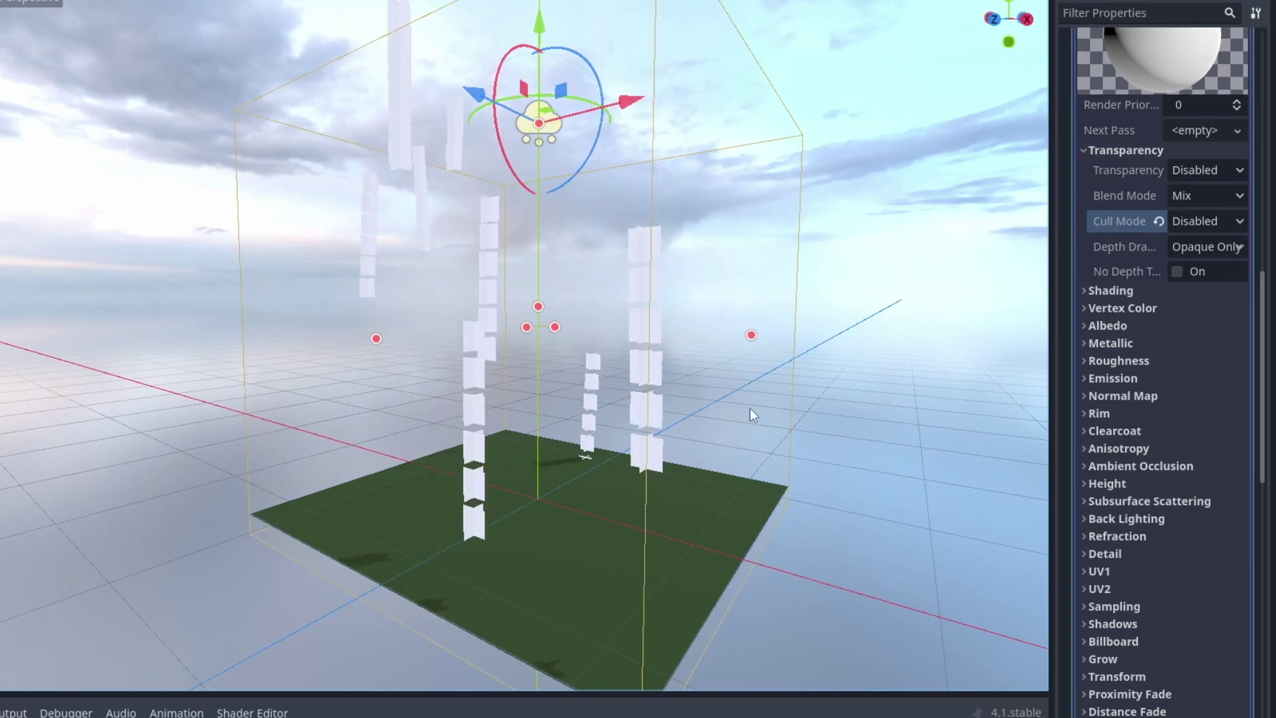
{"action": "left_click", "coordinate": [1224, 171]}
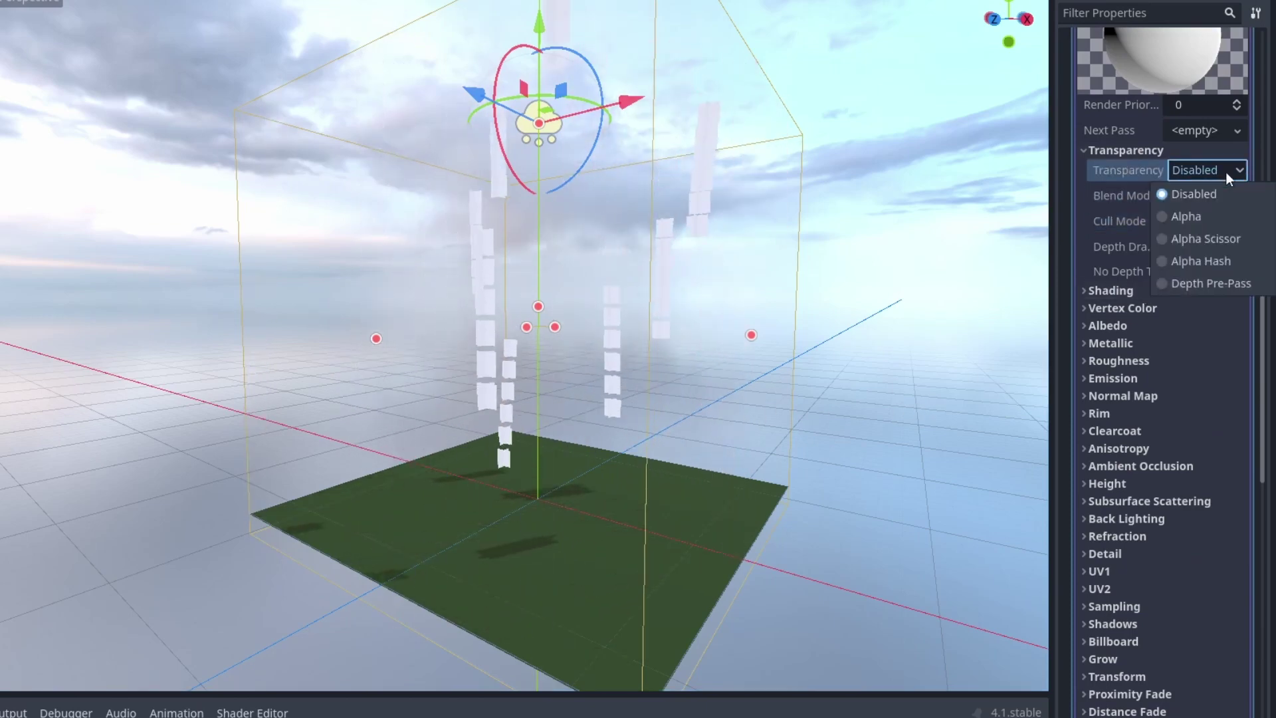
{"action": "left_click", "coordinate": [1214, 210]}
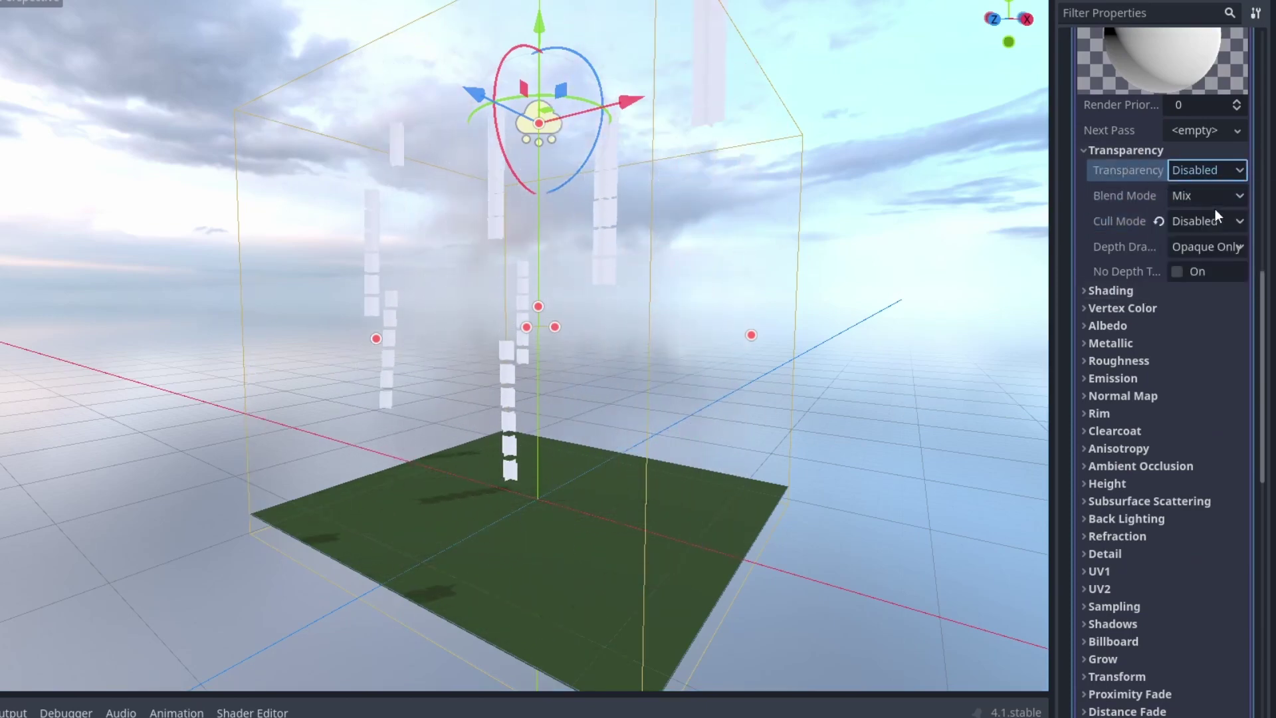
- Switch the rain material's transparency back to Disabled
{"action": "left_click", "coordinate": [1215, 171]}
{"action": "left_click", "coordinate": [1206, 212]}
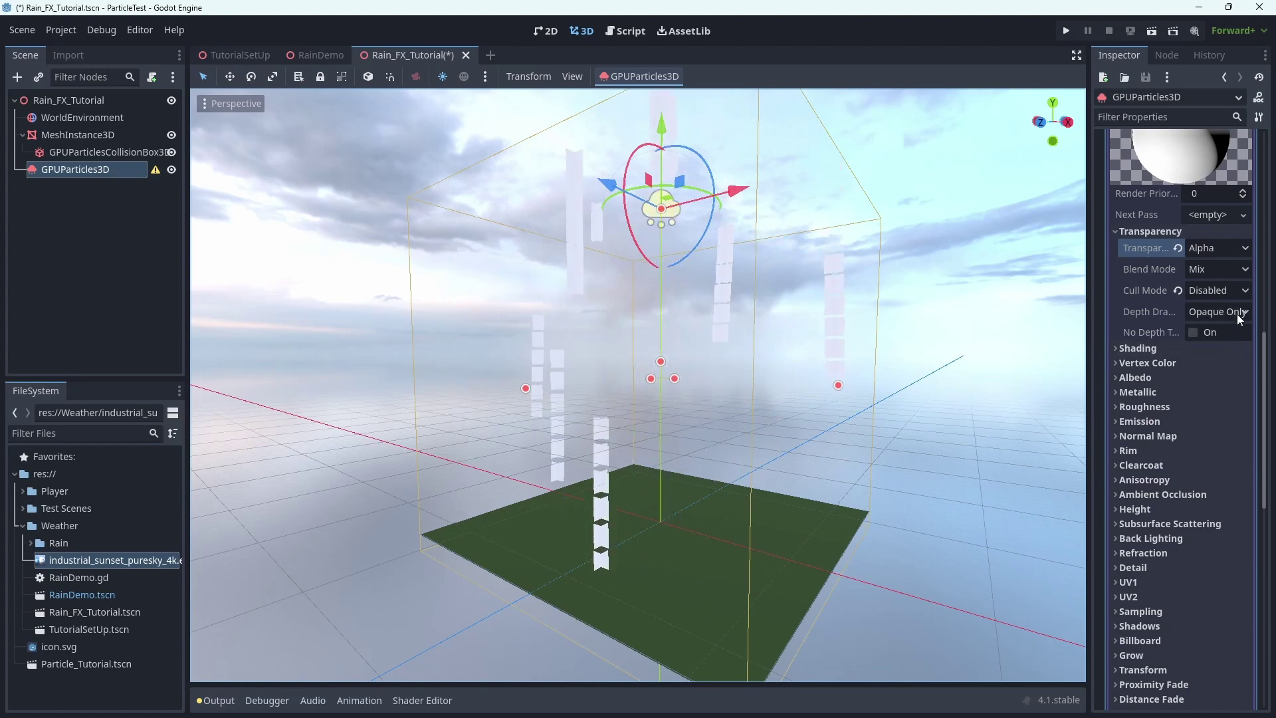
{"action": "left_click", "coordinate": [1207, 249]}
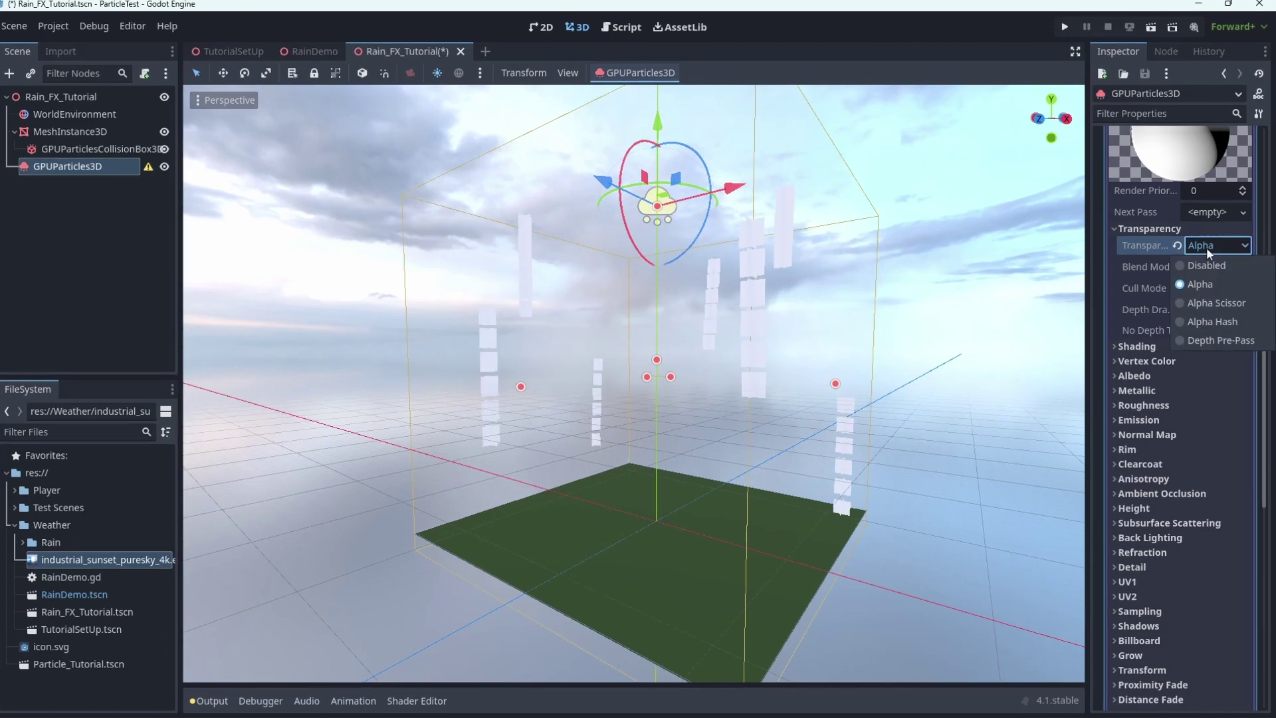
{"action": "left_click", "coordinate": [1206, 265]}
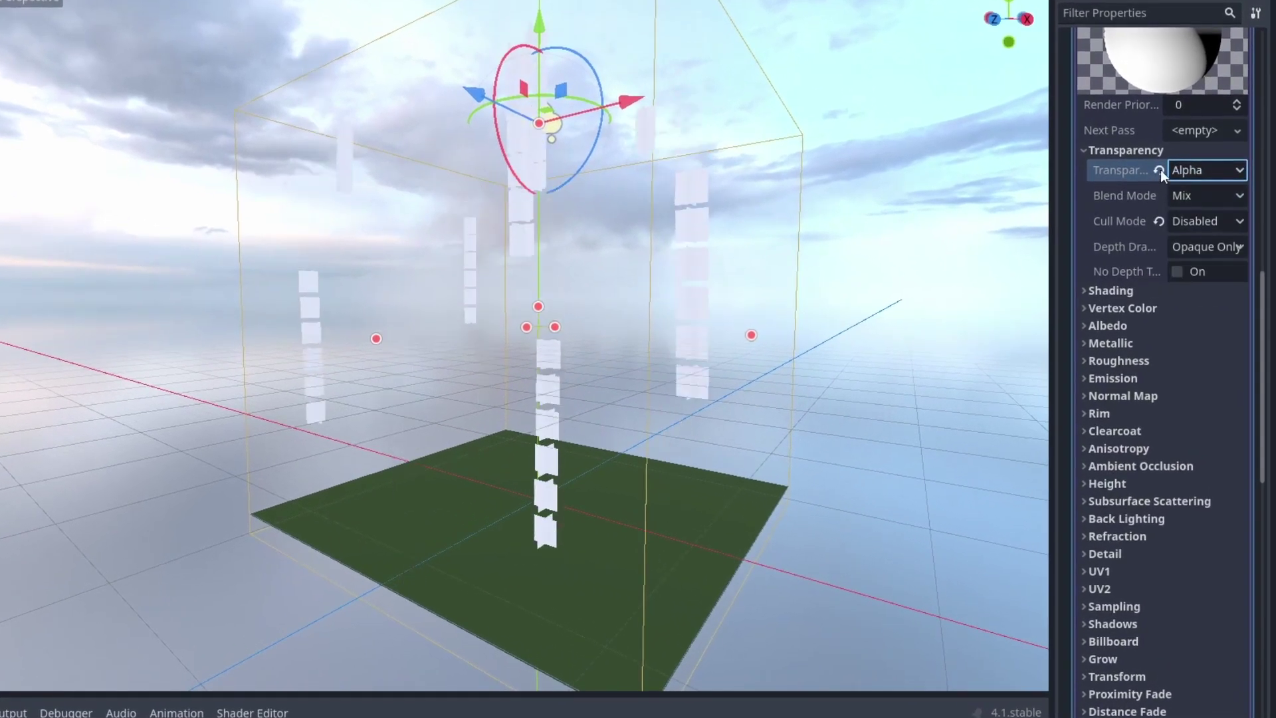
- Make the material unshaded, use vertex colour as albedo, and enable Use Particle Trails
{"action": "left_click", "coordinate": [1109, 290]}
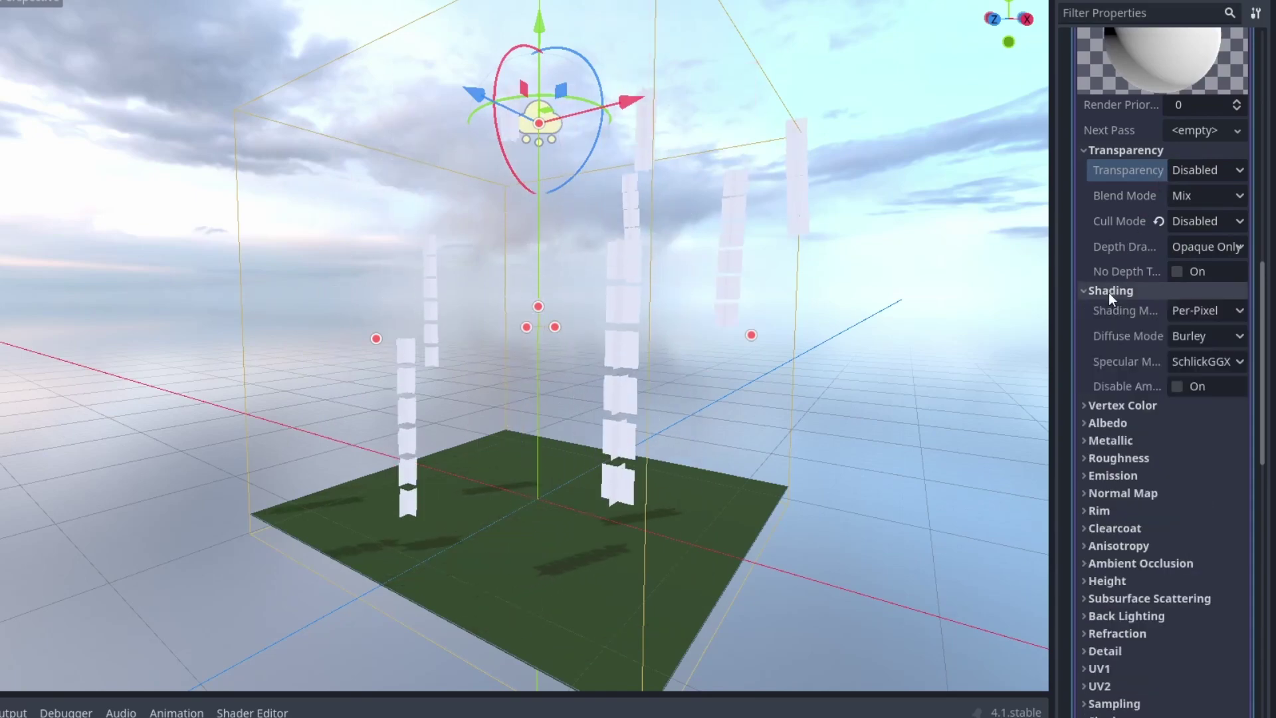
{"action": "left_click", "coordinate": [1217, 310]}
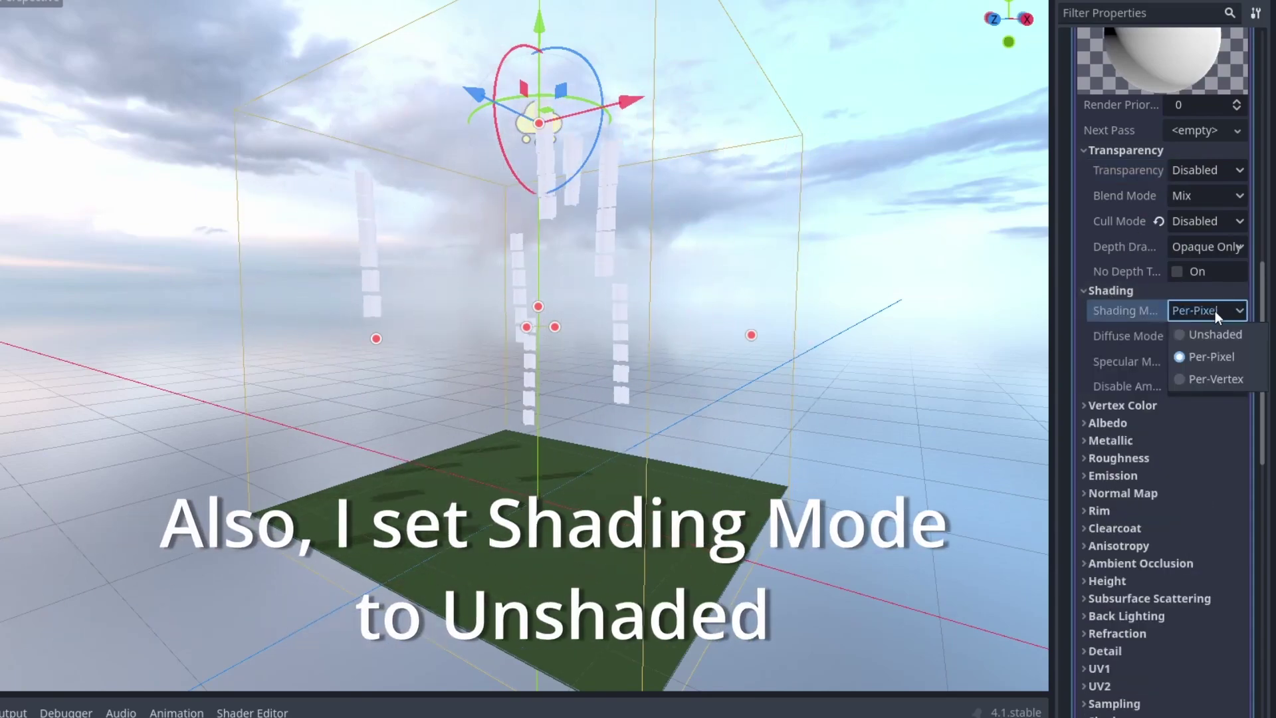
{"action": "left_click", "coordinate": [1203, 337]}
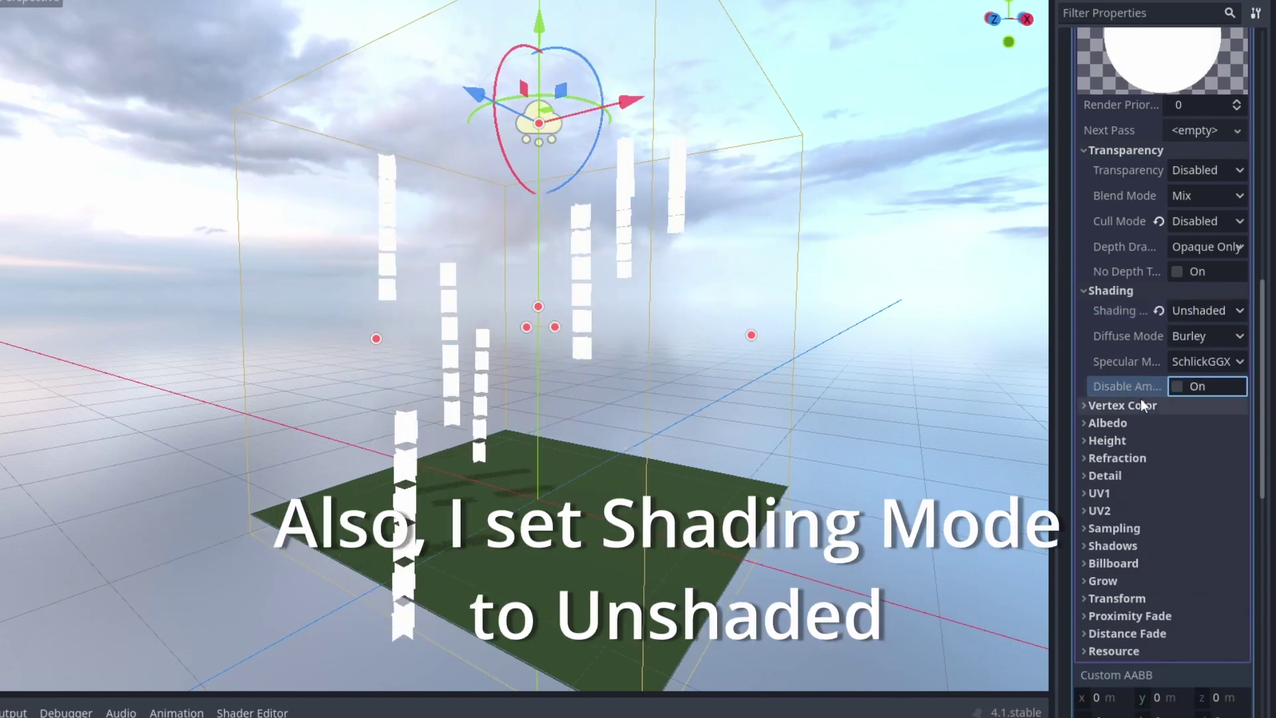
{"action": "left_click", "coordinate": [1130, 405]}
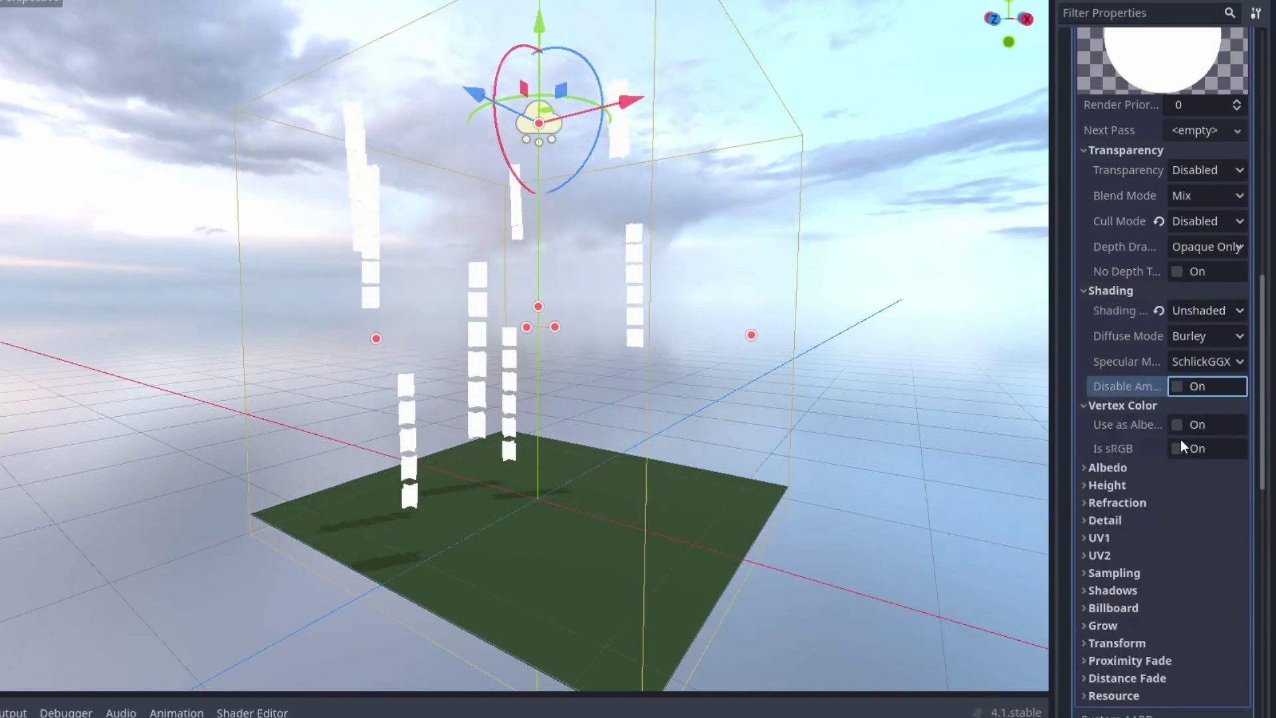
{"action": "left_click", "coordinate": [1175, 424]}
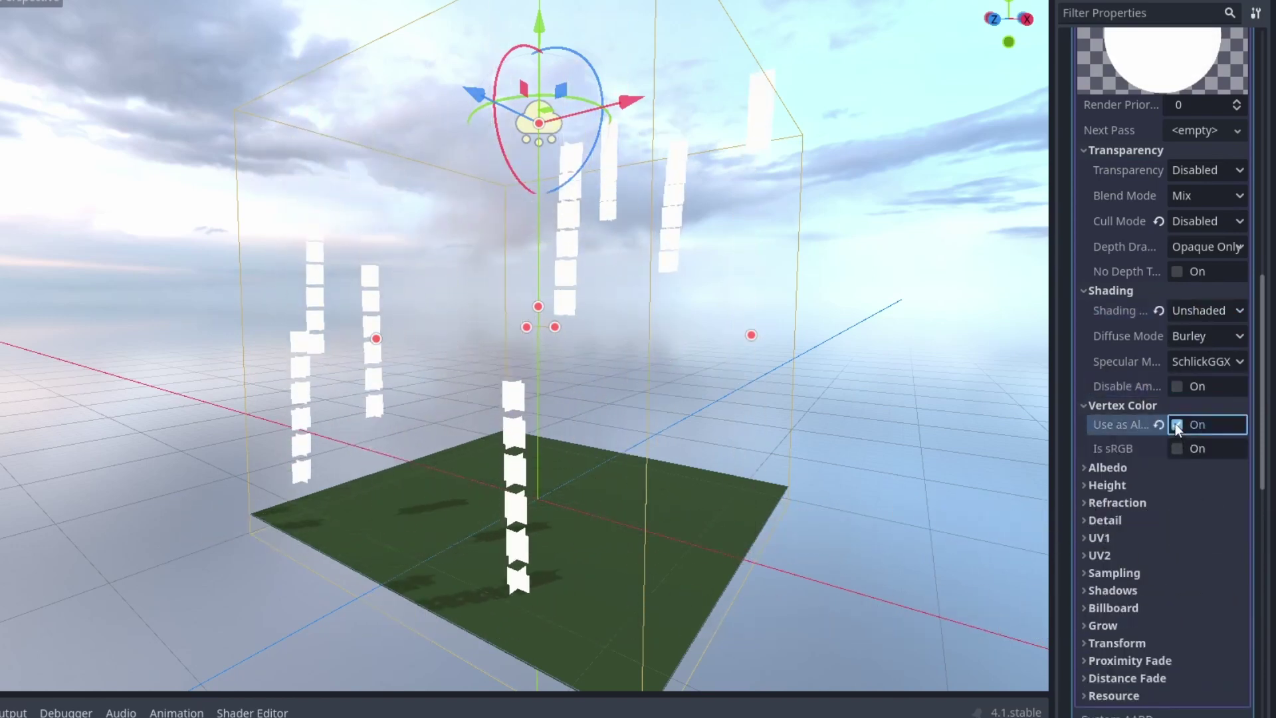
{"action": "left_click", "coordinate": [1115, 405]}
{"action": "left_click", "coordinate": [1107, 291]}
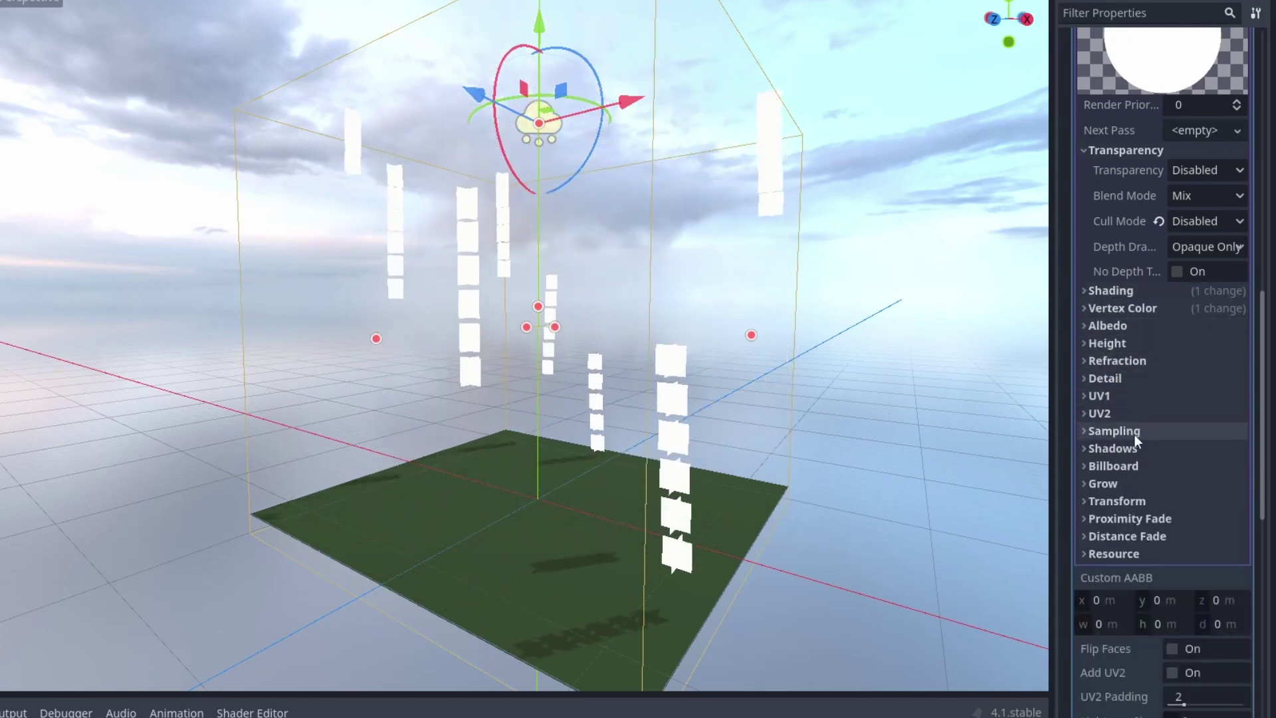
{"action": "left_click", "coordinate": [1137, 501]}
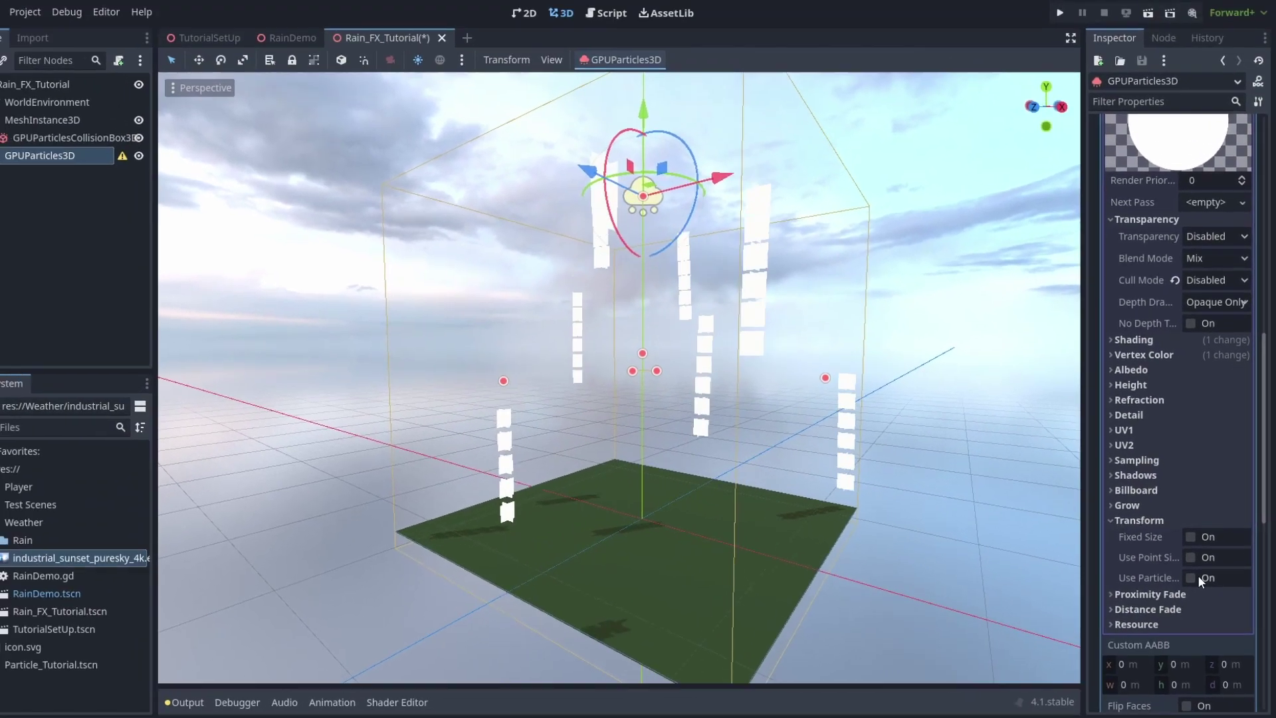
{"action": "left_click", "coordinate": [1190, 577]}
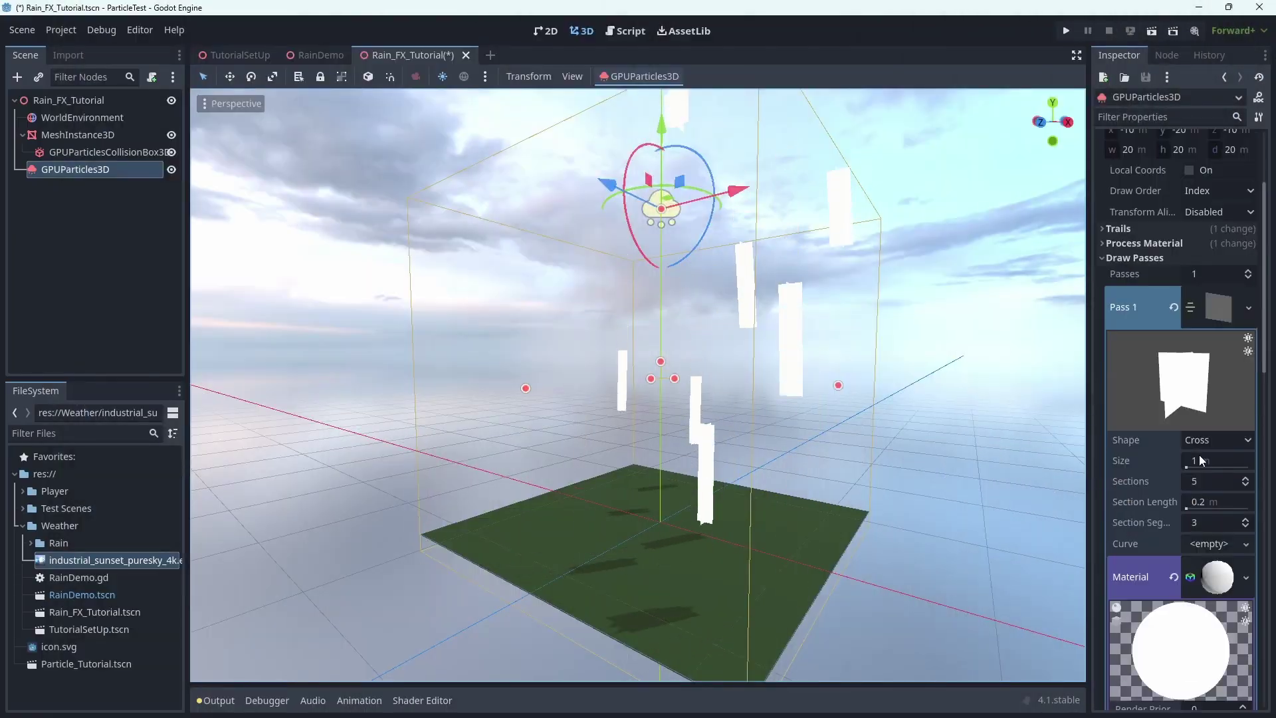
- Assign a new Curve to the ribbon trail mesh and widen the inspector
{"action": "scroll", "coordinate": [1199, 454], "scroll_direction": "down", "scroll_amount": 1}
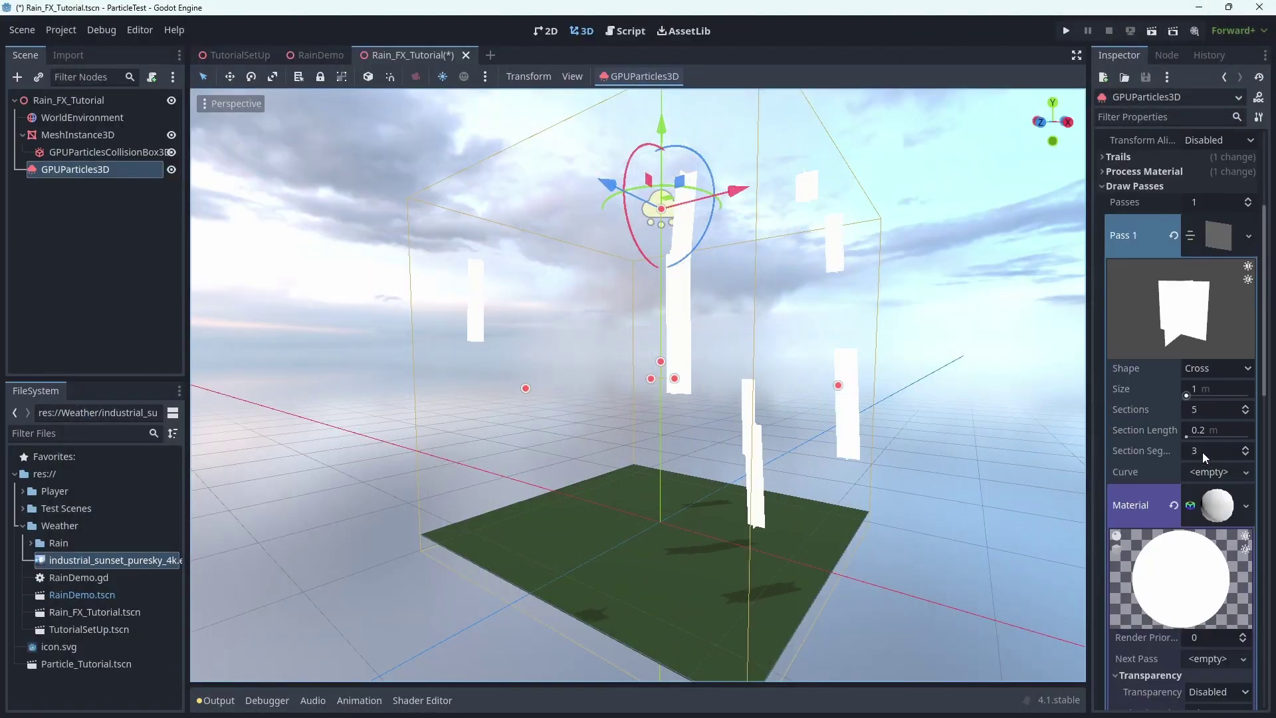
{"action": "scroll", "coordinate": [1202, 452], "scroll_direction": "down", "scroll_amount": 3}
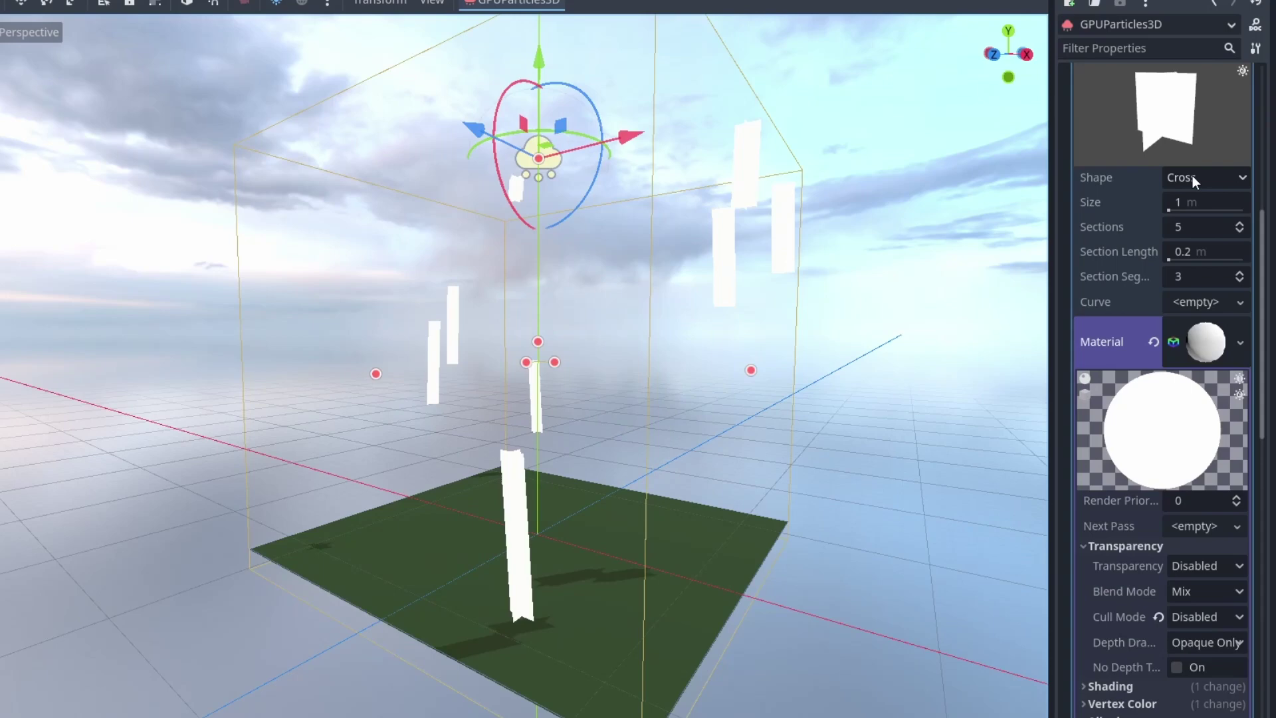
{"action": "left_click", "coordinate": [1208, 299]}
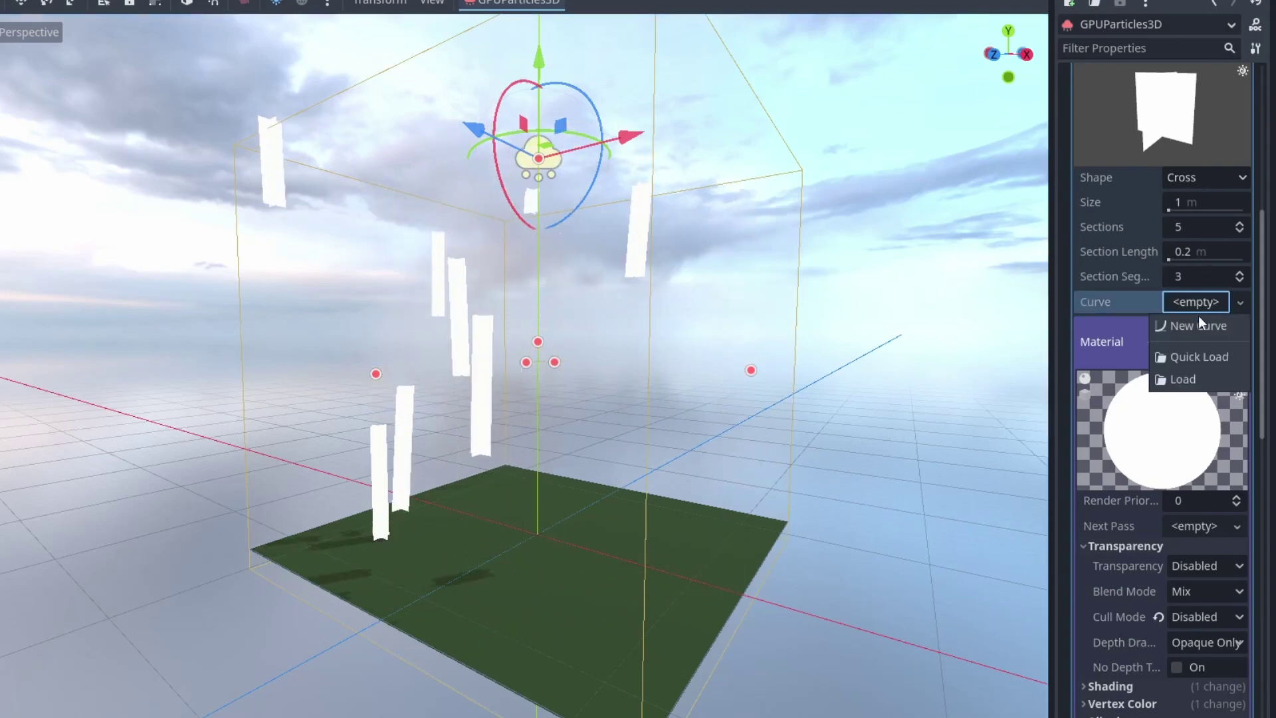
{"action": "left_click", "coordinate": [1196, 326]}
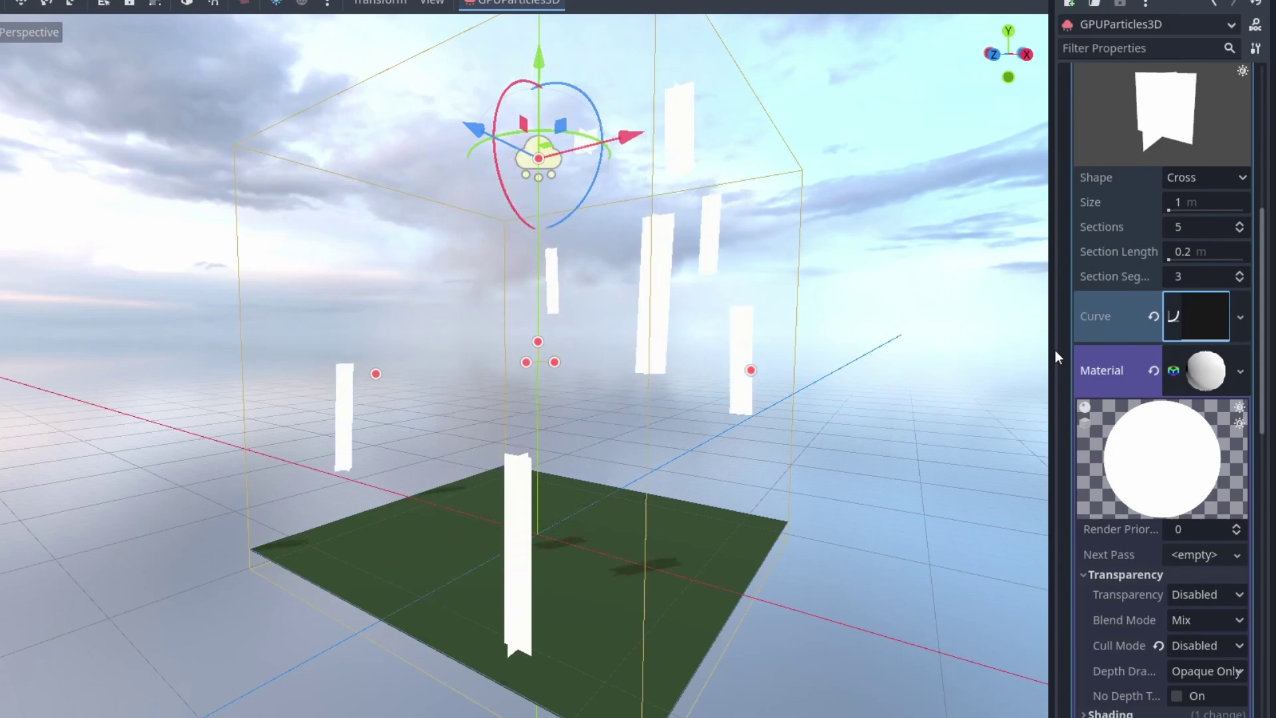
{"action": "left_click_drag", "start_coordinate": [1054, 350], "coordinate": [887, 349]}
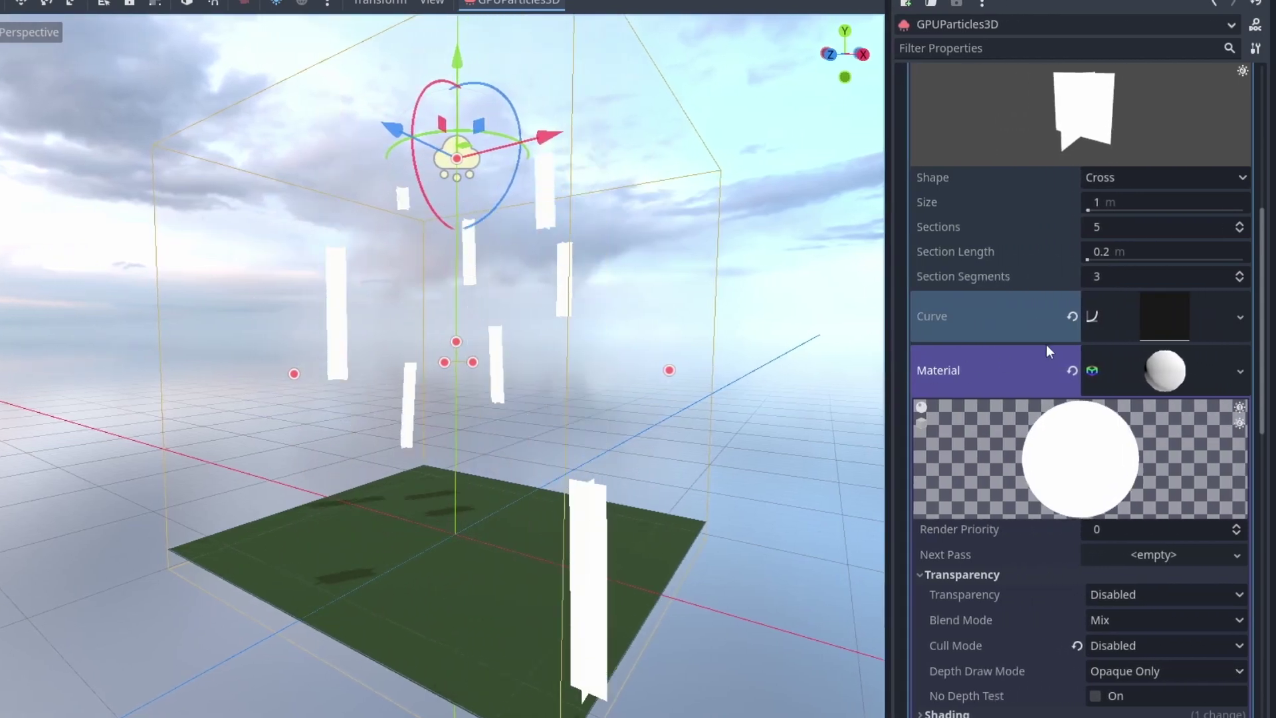
- Set the curve's Max Value to 0.1 and raise its second point to full height
{"action": "left_click", "coordinate": [1136, 304]}
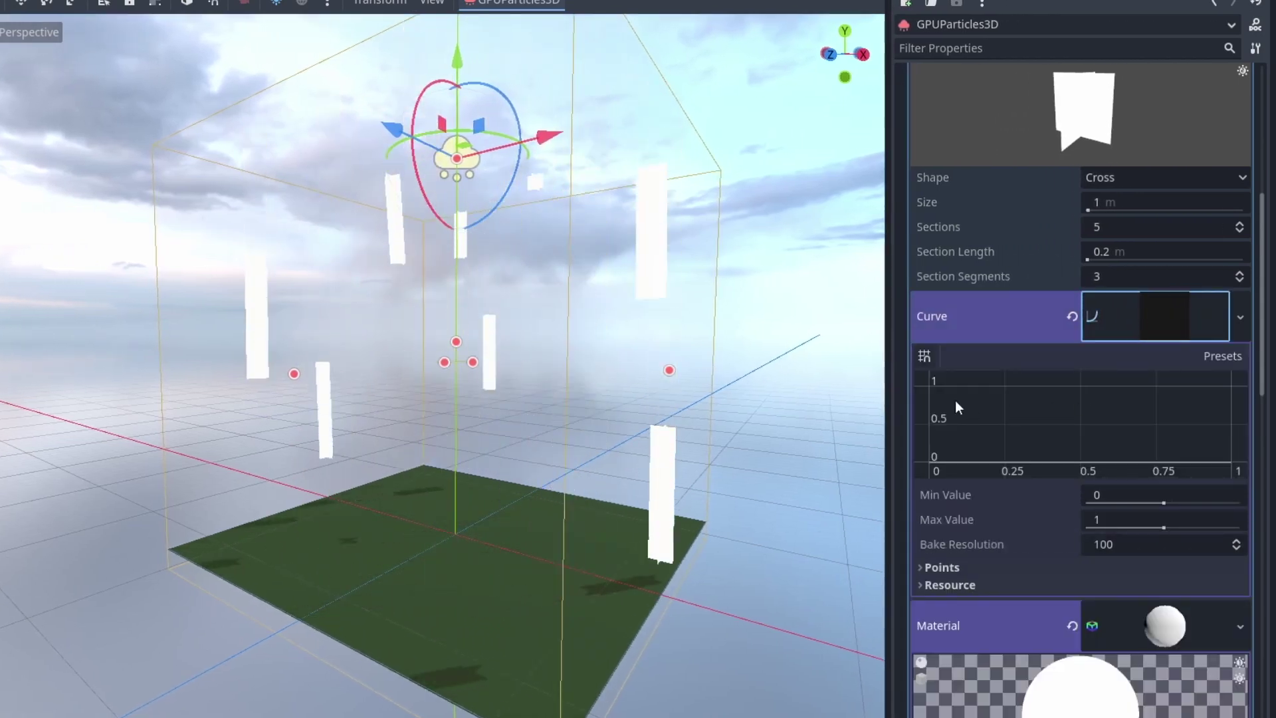
{"action": "left_click", "coordinate": [1120, 523]}
{"action": "type", "text": "0.5"}
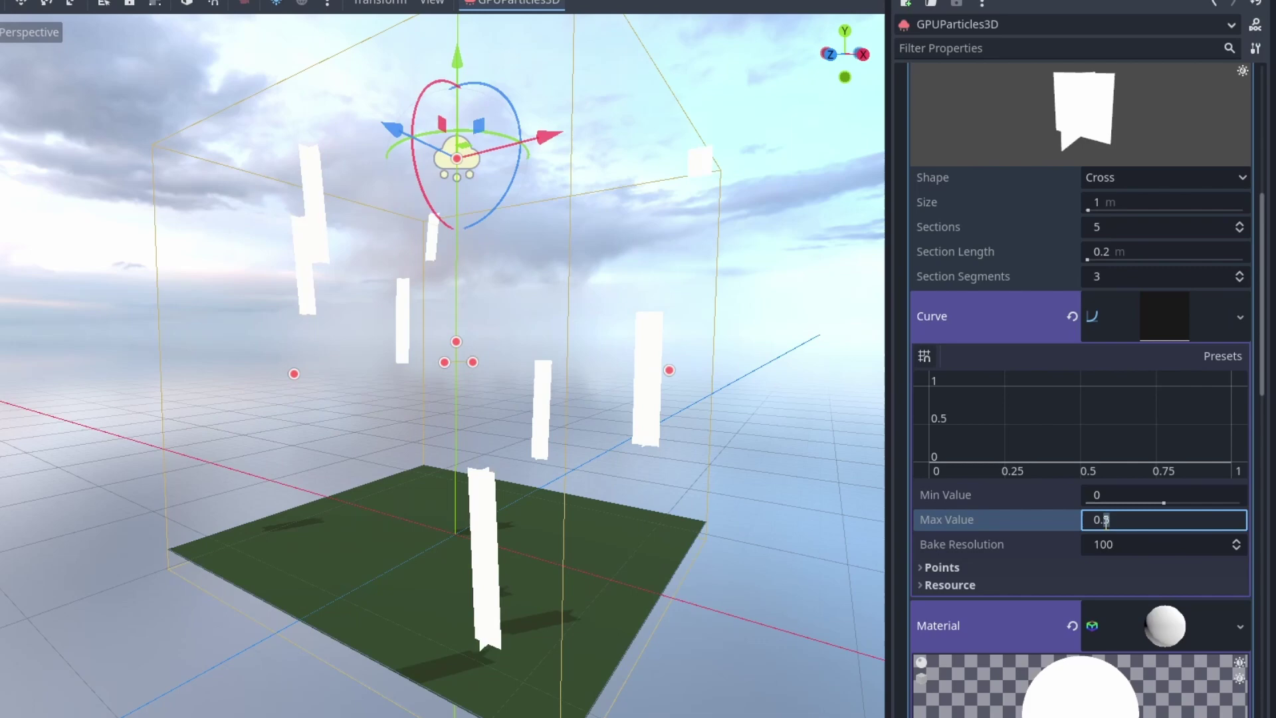
{"action": "key", "text": "BackSpace"}
{"action": "type", "text": "1"}
{"action": "key", "text": "Return"}
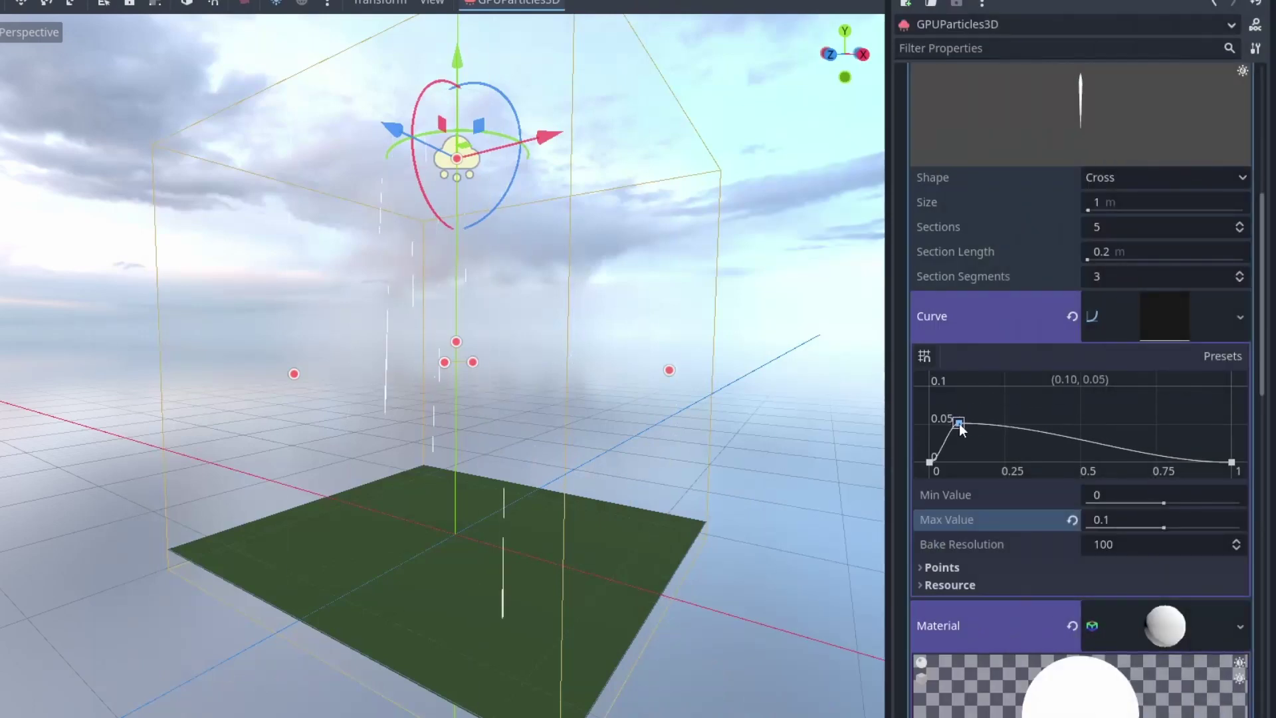
{"action": "mouse_move", "coordinate": [959, 424]}
{"action": "left_mouse_down"}
{"action": "mouse_move", "coordinate": [967, 379]}
{"action": "mouse_move", "coordinate": [935, 378]}
{"action": "mouse_move", "coordinate": [953, 374]}
{"action": "mouse_move", "coordinate": [923, 390]}
{"action": "mouse_move", "coordinate": [953, 419]}
{"action": "mouse_move", "coordinate": [931, 439]}
{"action": "mouse_move", "coordinate": [938, 424]}
{"action": "left_mouse_up"}
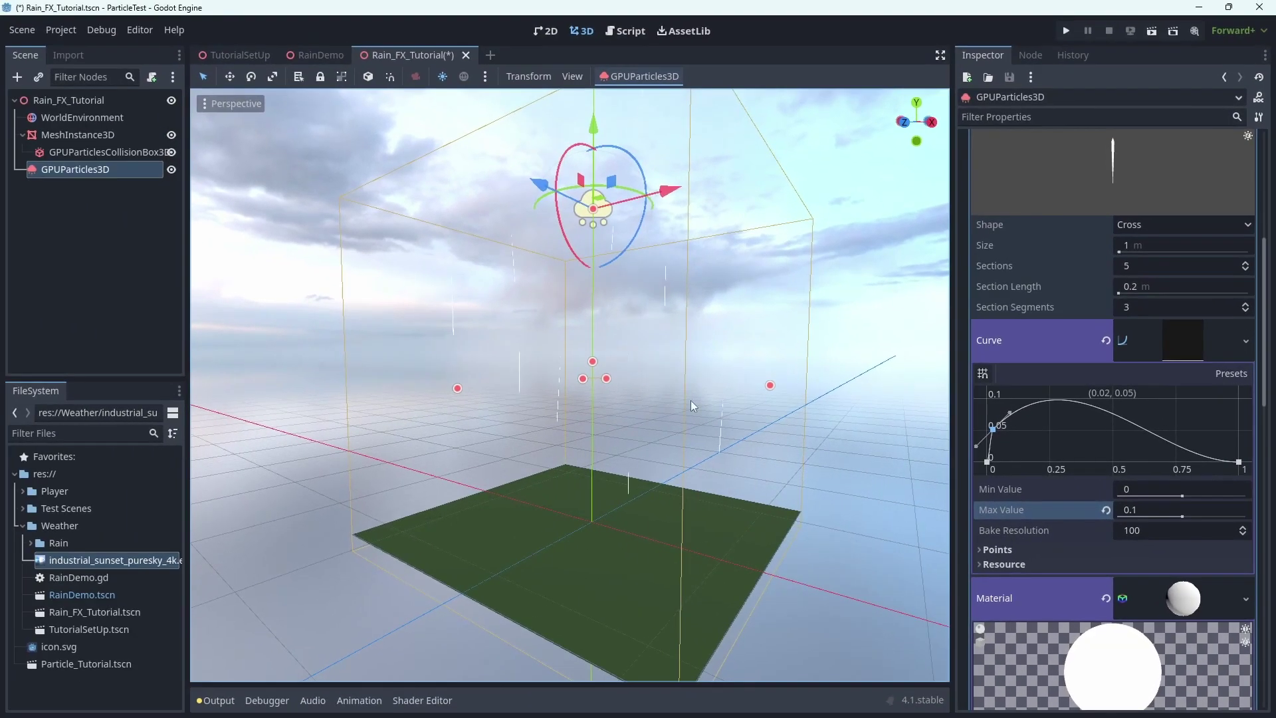
- Reselect the GPUParticles3D node and set its Amount to 100, then 1000
{"action": "scroll", "coordinate": [653, 371], "scroll_direction": "up", "scroll_amount": 3}
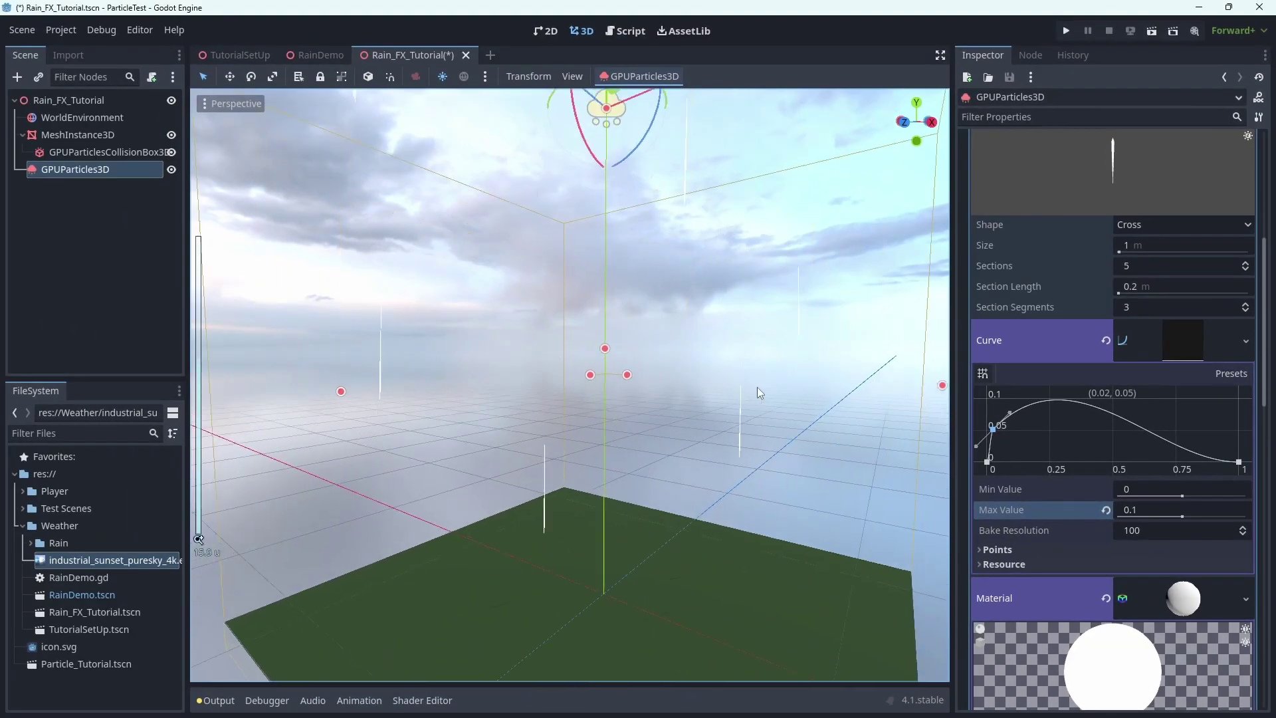
{"action": "scroll", "coordinate": [758, 387], "scroll_direction": "down", "scroll_amount": 3}
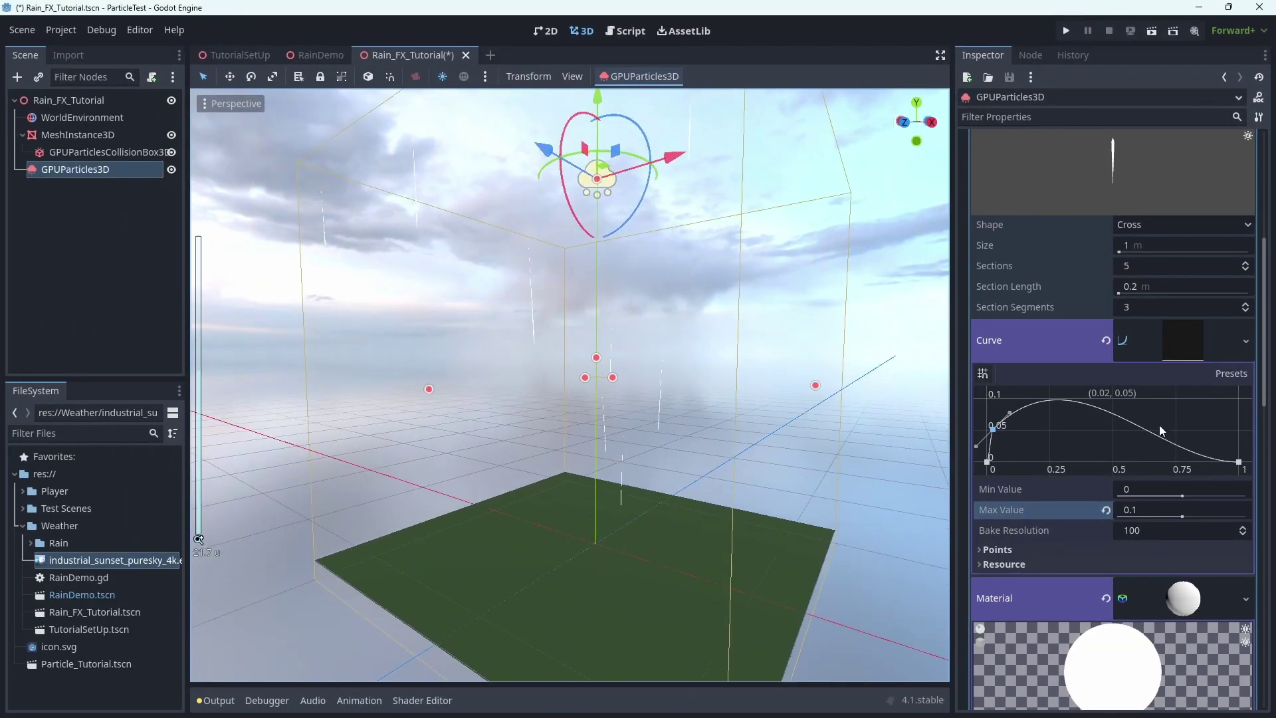
{"action": "left_click", "coordinate": [1127, 333]}
{"action": "left_click", "coordinate": [116, 170]}
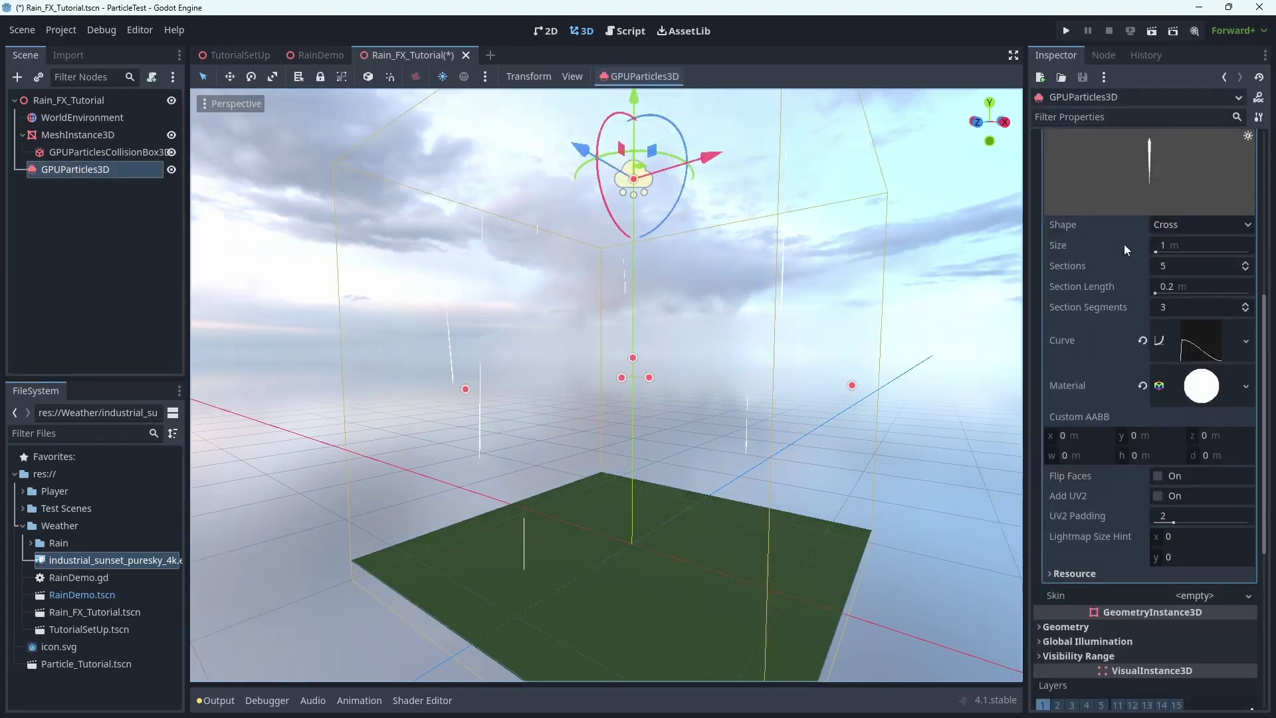
{"action": "scroll", "coordinate": [1157, 187], "scroll_direction": "up", "scroll_amount": 6}
{"action": "left_click", "coordinate": [1181, 178]}
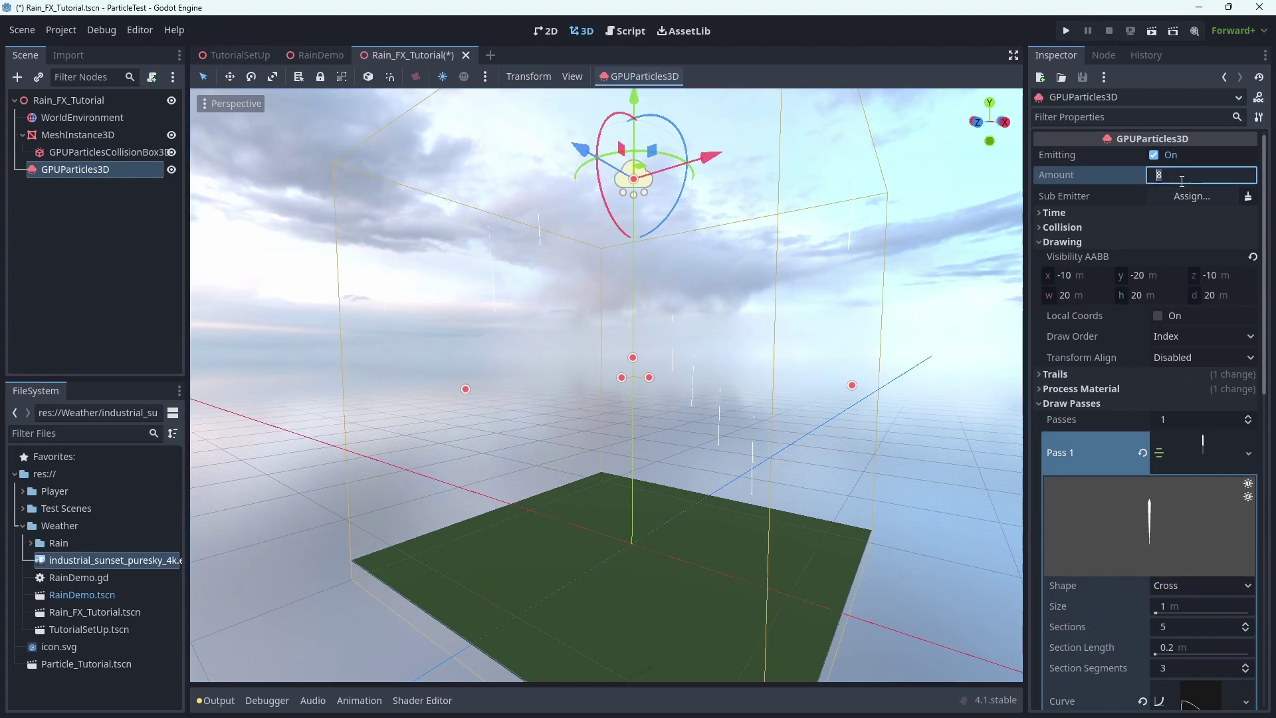
{"action": "type", "text": "100"}
{"action": "key", "text": "Return"}
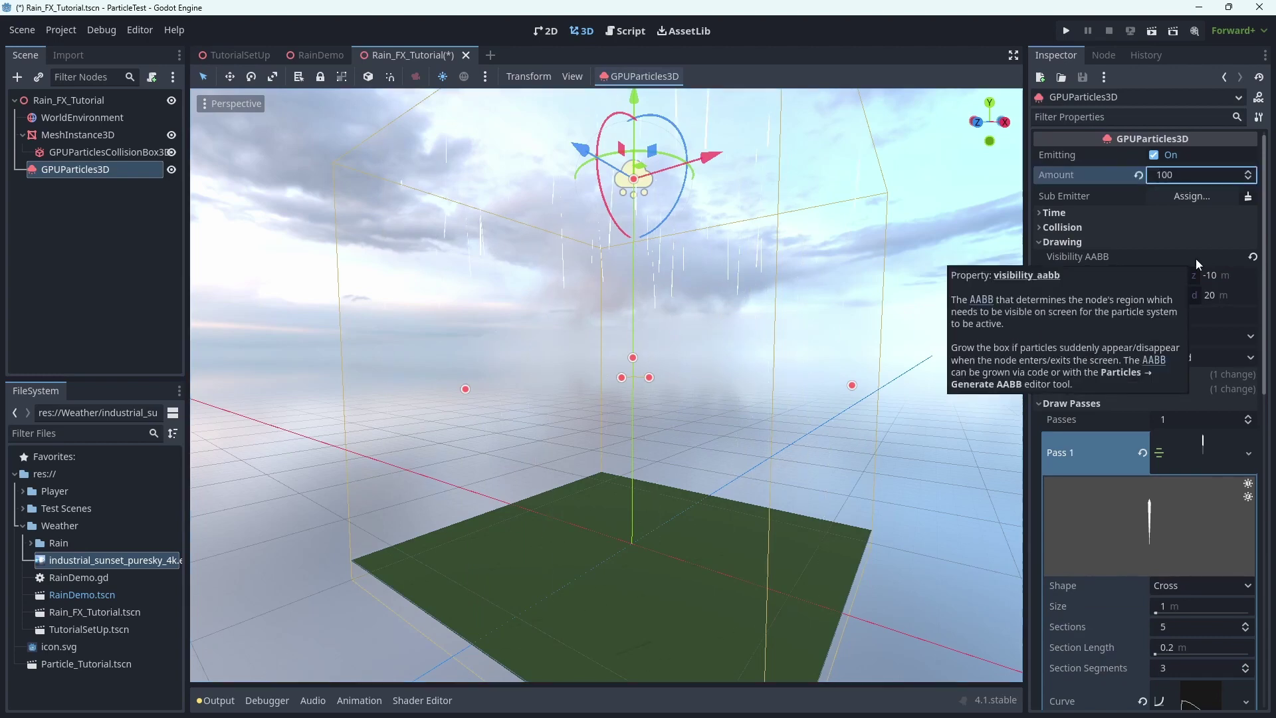
{"action": "left_click", "coordinate": [1184, 174]}
{"action": "type", "text": "1"}
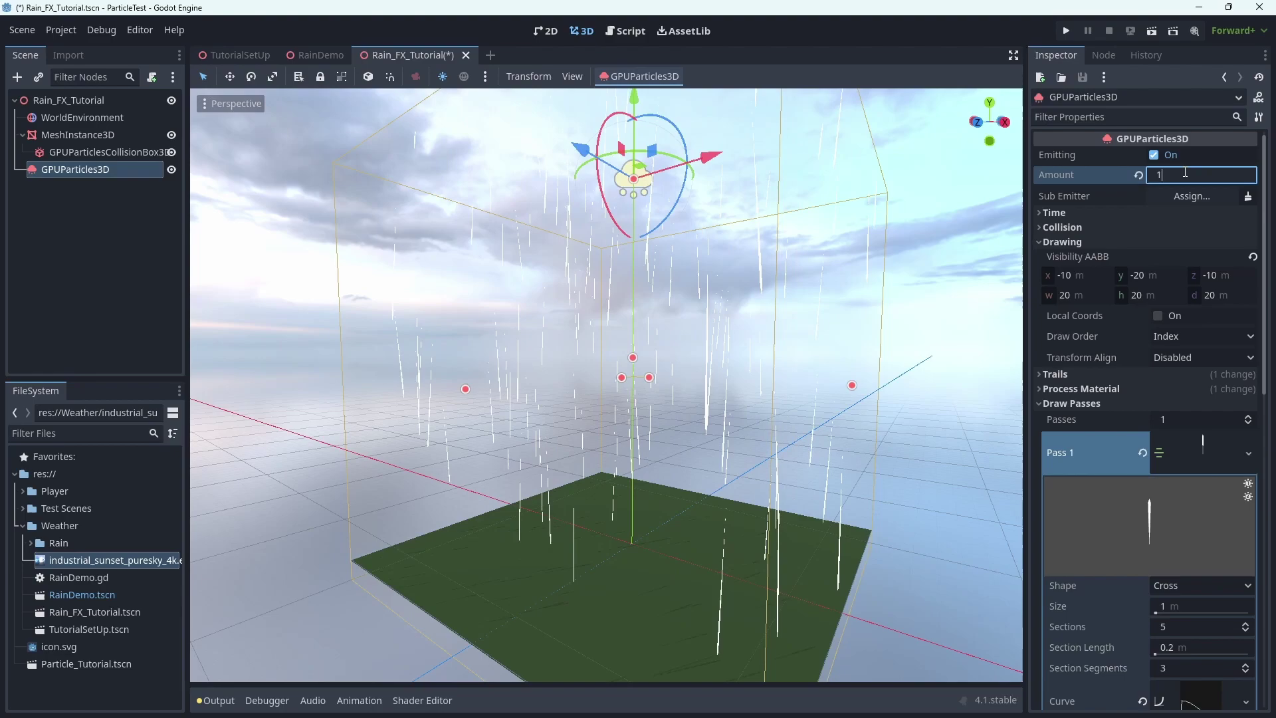
{"action": "type", "text": "000"}
{"action": "key", "text": "Return"}
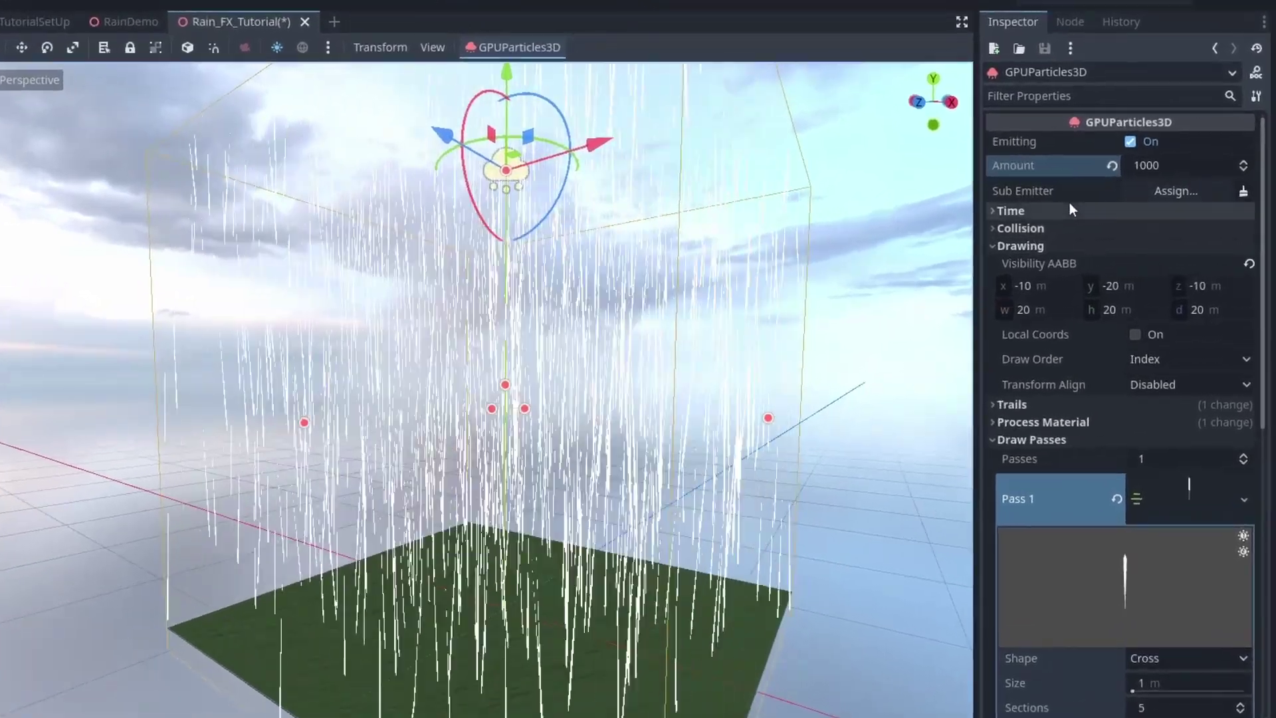
- Set the rain particle Lifetime to 2 s and its Randomness to 0.44
{"action": "left_click", "coordinate": [1070, 210]}
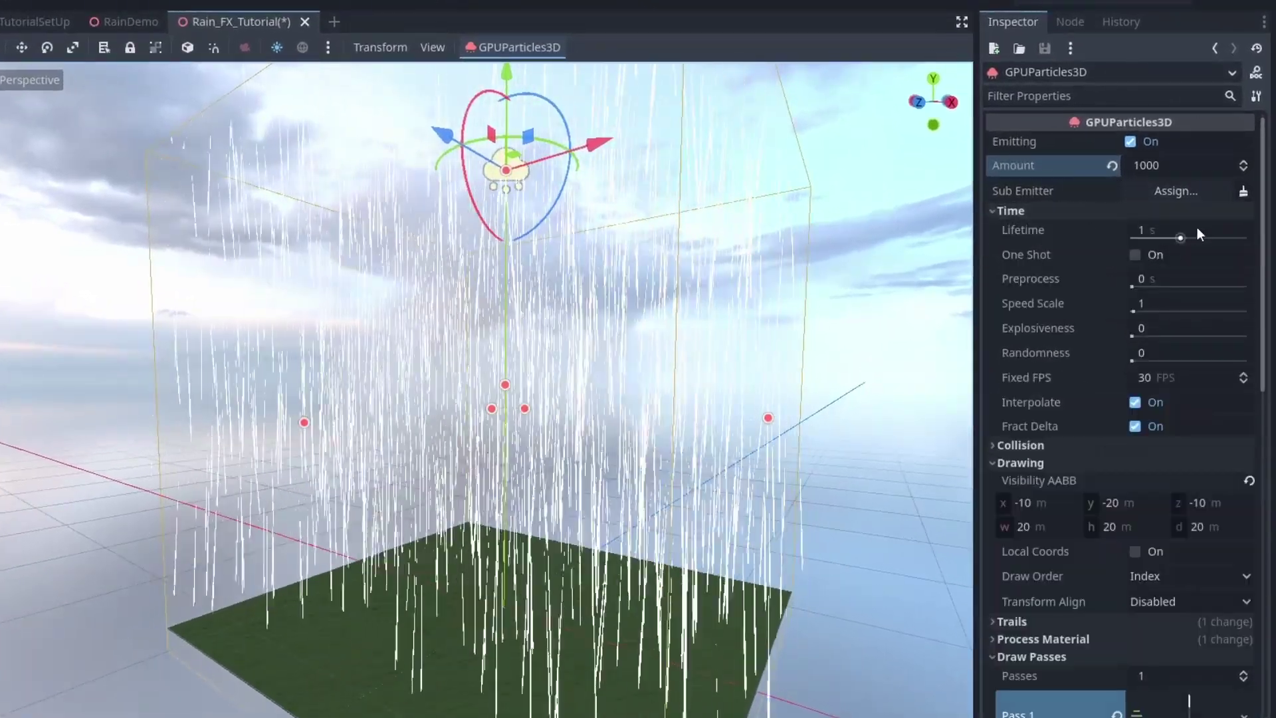
{"action": "left_click", "coordinate": [1159, 234]}
{"action": "type", "text": "2"}
{"action": "key", "text": "Return"}
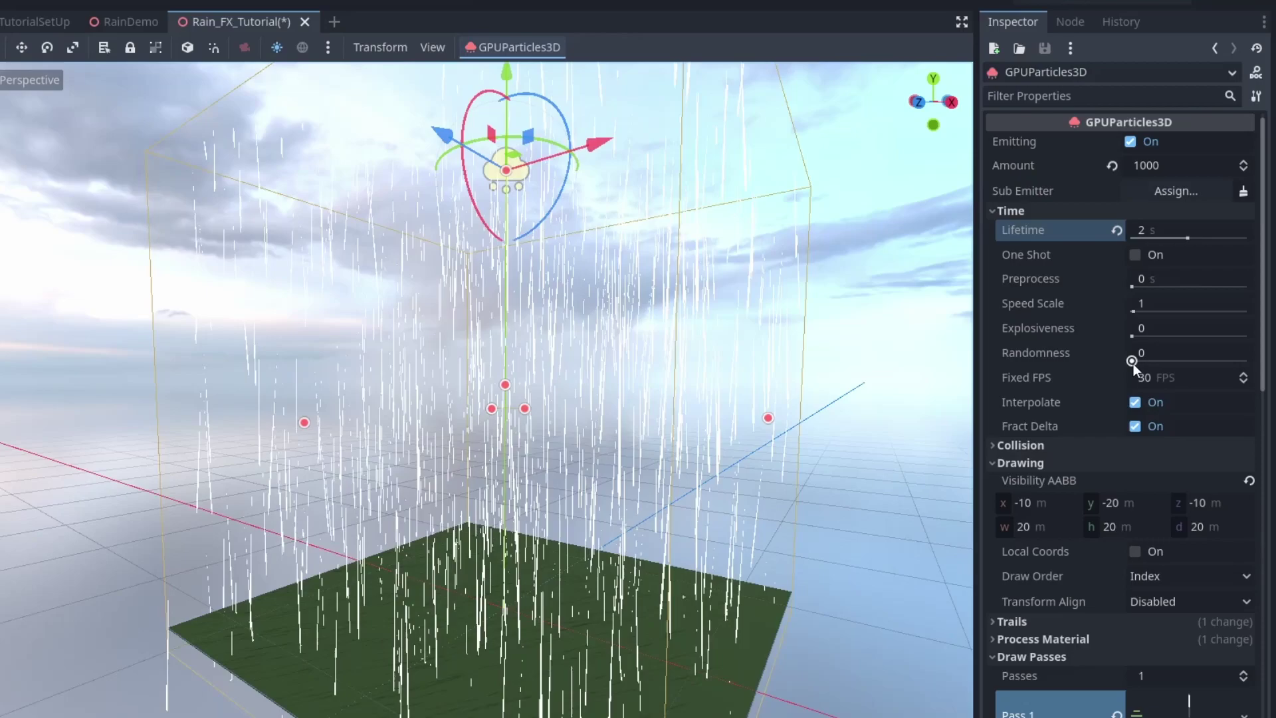
{"action": "left_click_drag", "start_coordinate": [1133, 362], "coordinate": [1236, 360]}
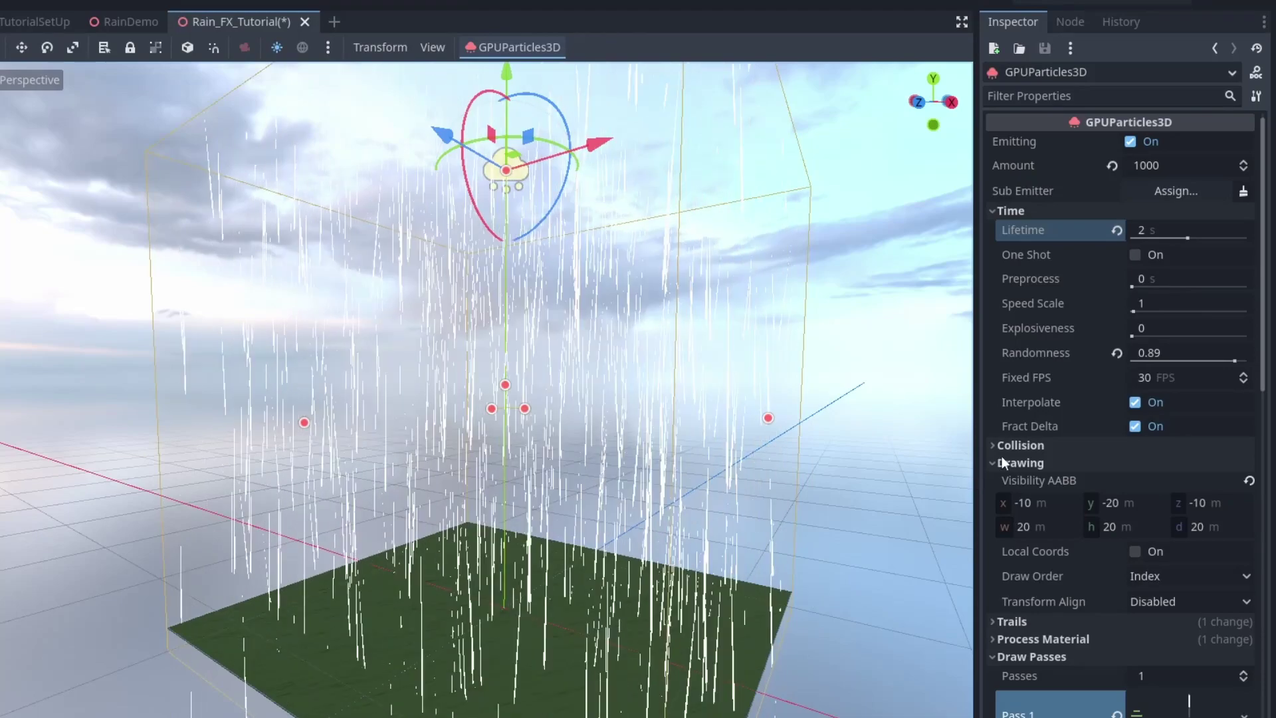
{"action": "left_click_drag", "start_coordinate": [1213, 357], "coordinate": [1181, 358]}
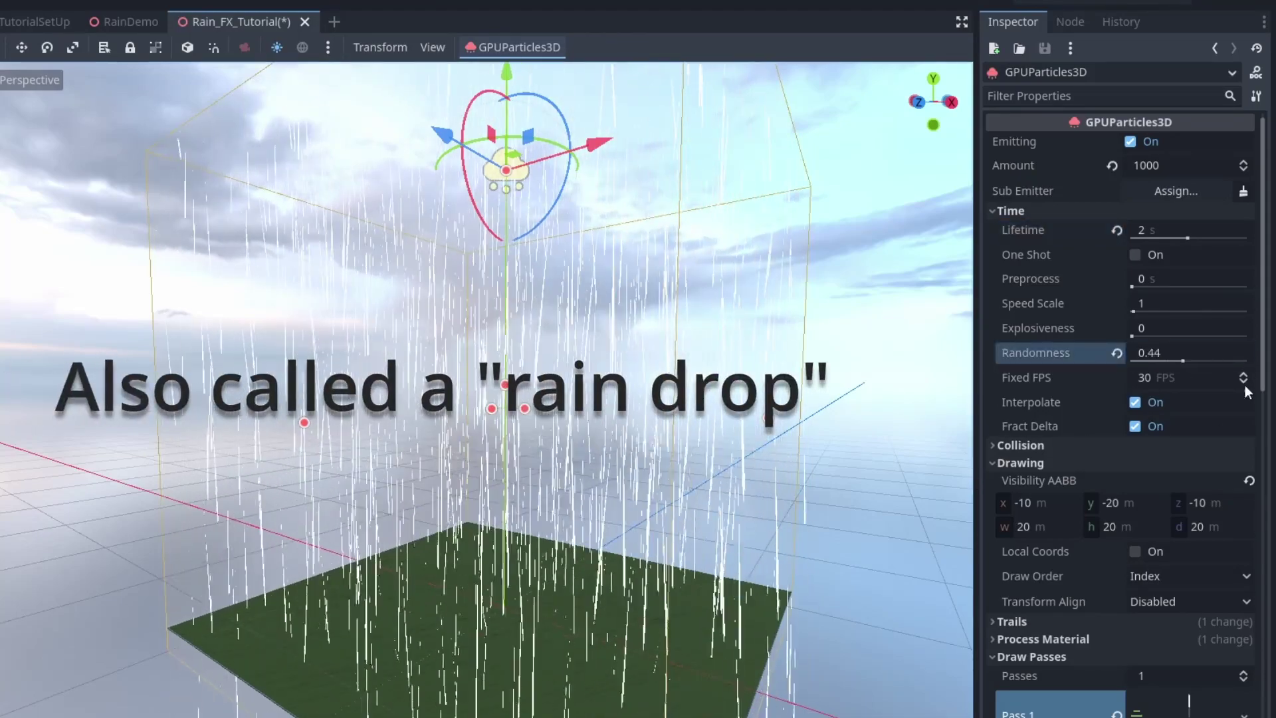
{"action": "left_click", "coordinate": [1135, 426]}
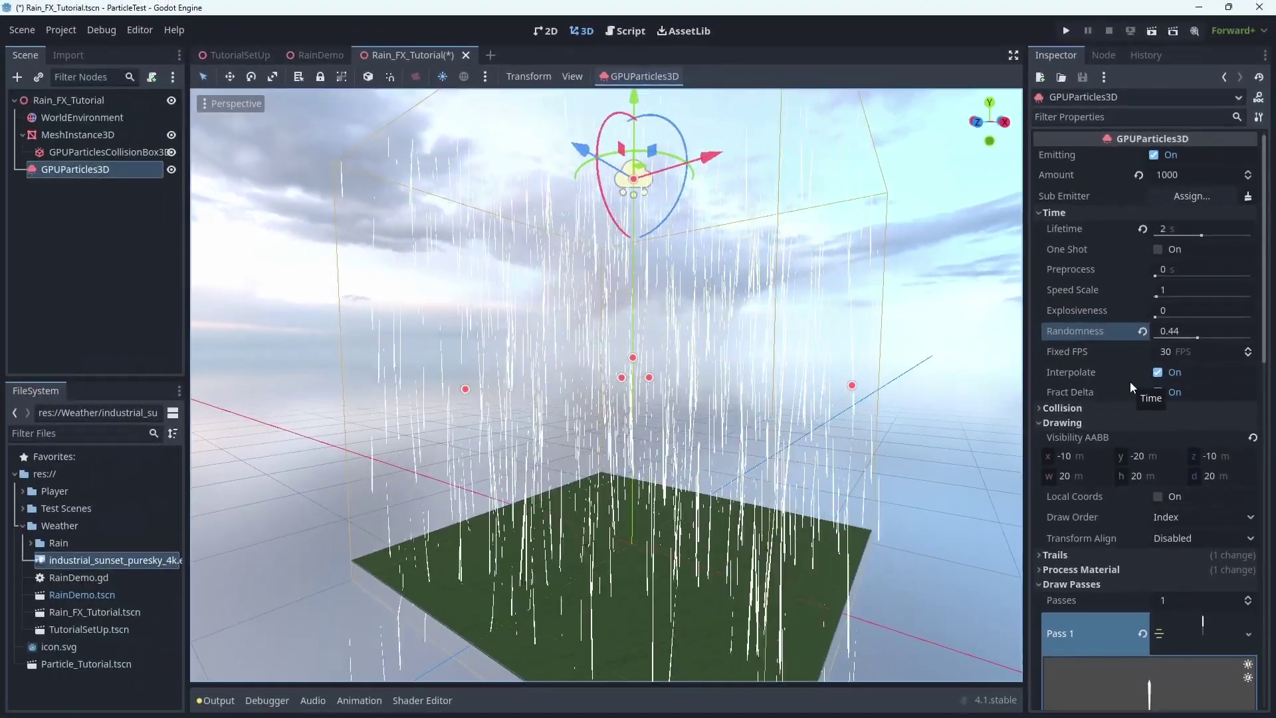
- Orbit the 3D view down to watch the sparser 500-particle streaks near the green ground
{"action": "scroll", "coordinate": [512, 551], "scroll_direction": "up", "scroll_amount": 3}
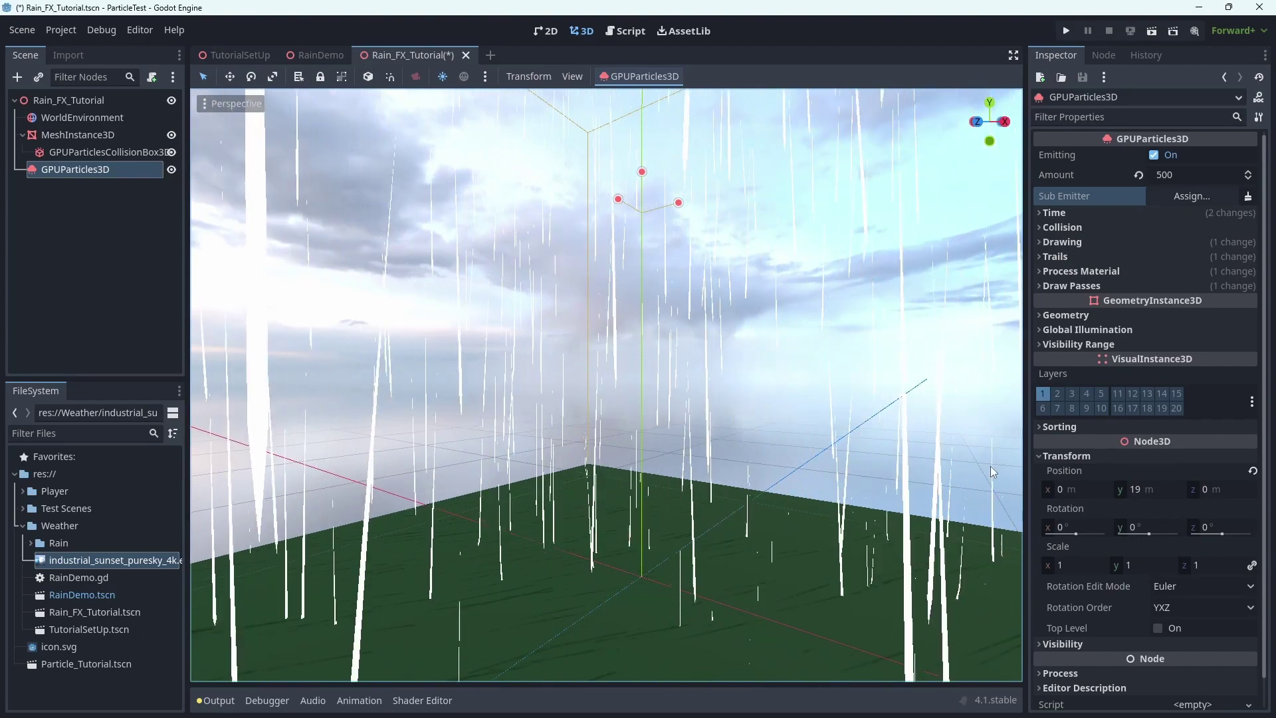
{"action": "middle_click_drag", "start_coordinate": [990, 466], "coordinate": [844, 346]}
{"action": "mouse_move", "coordinate": [959, 106]}
{"action": "middle_mouse_down"}
{"action": "mouse_move", "coordinate": [949, 322]}
{"action": "mouse_move", "coordinate": [576, 288]}
{"action": "mouse_move", "coordinate": [617, 524]}
{"action": "mouse_move", "coordinate": [731, 173]}
{"action": "mouse_move", "coordinate": [798, 119]}
{"action": "mouse_move", "coordinate": [718, 126]}
{"action": "middle_mouse_up"}
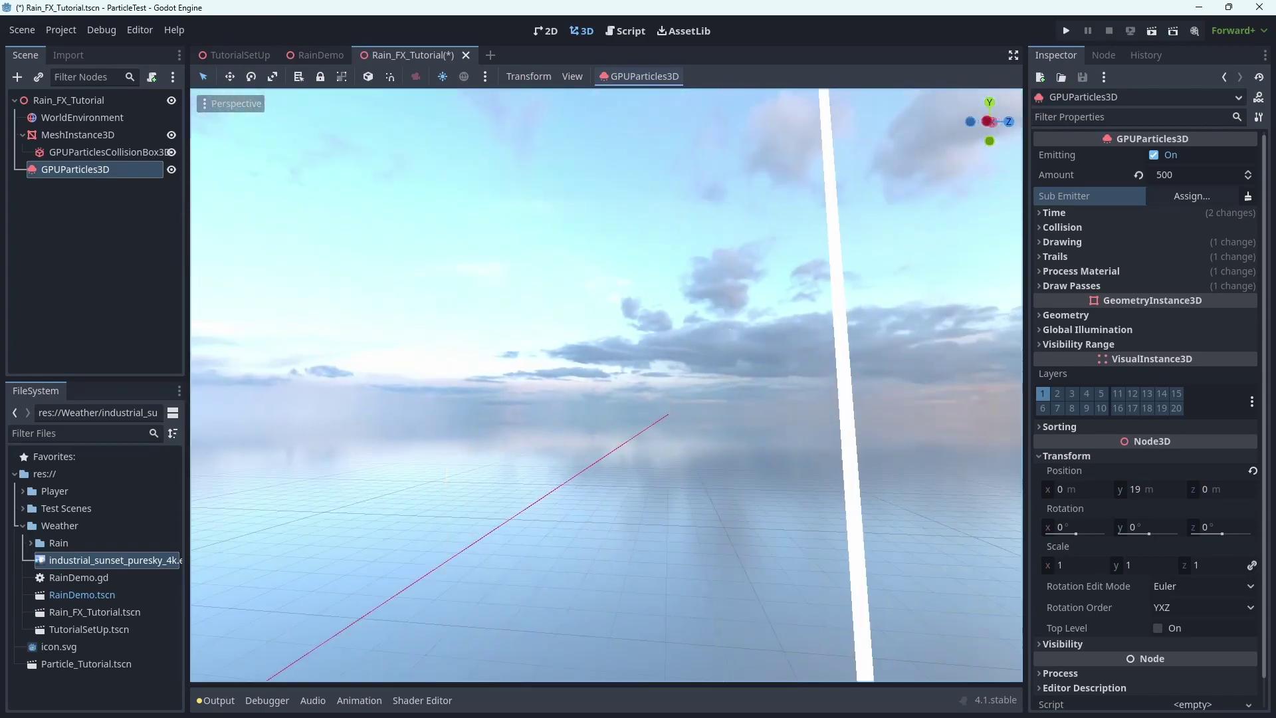
{"action": "right_click_drag", "start_coordinate": [718, 372], "coordinate": [399, 358]}
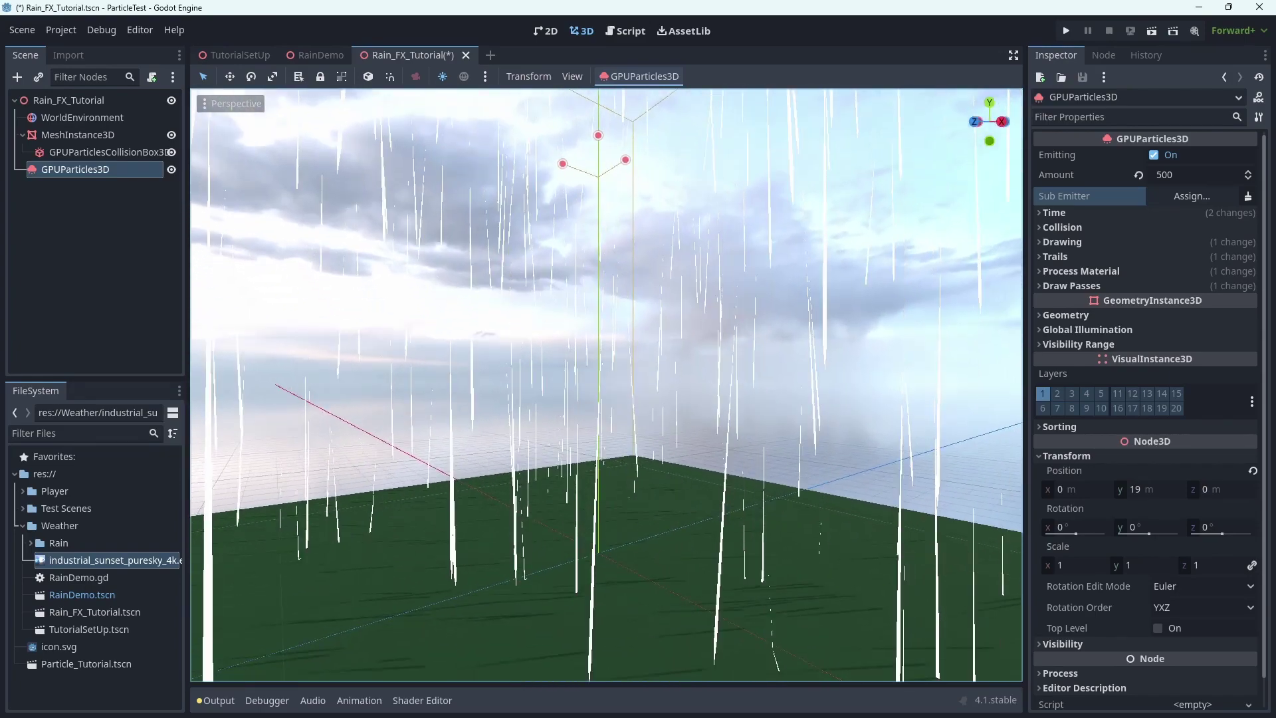
{"action": "right_click_drag", "start_coordinate": [917, 425], "coordinate": [930, 478]}
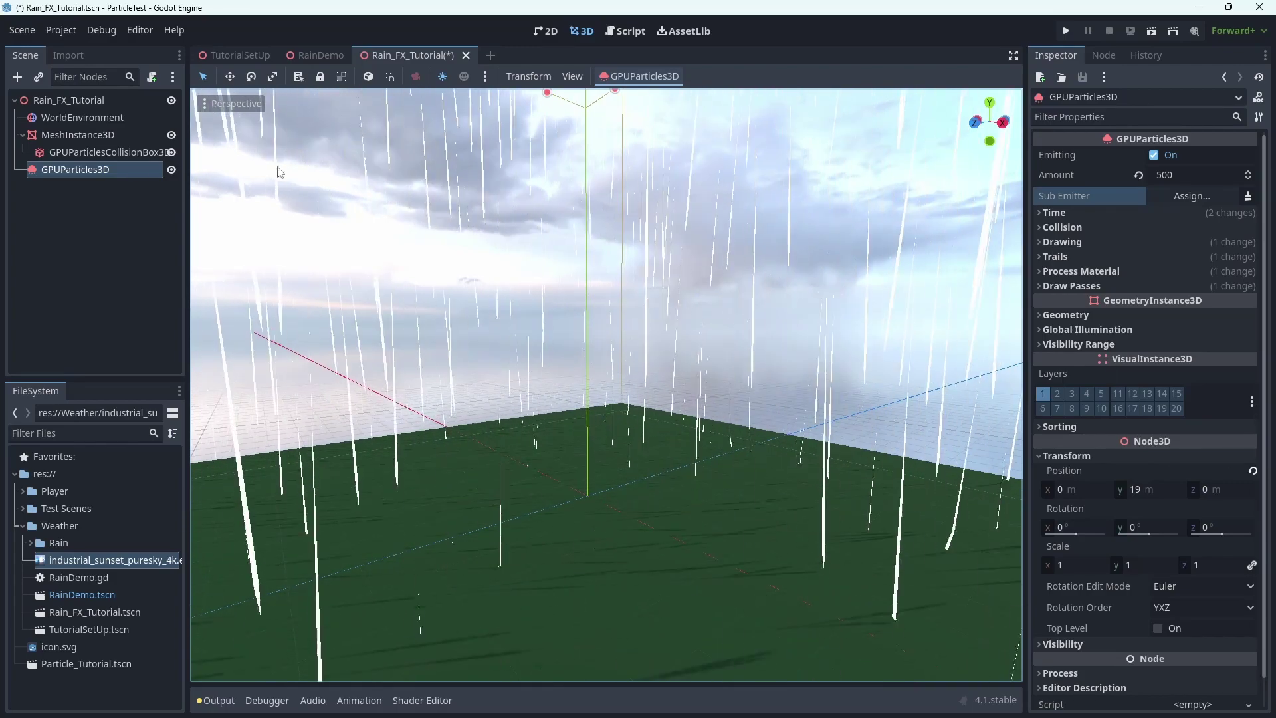
- Enable Volumetric Fog on the WorldEnvironment and look around the misty scene
{"action": "left_click", "coordinate": [75, 117]}
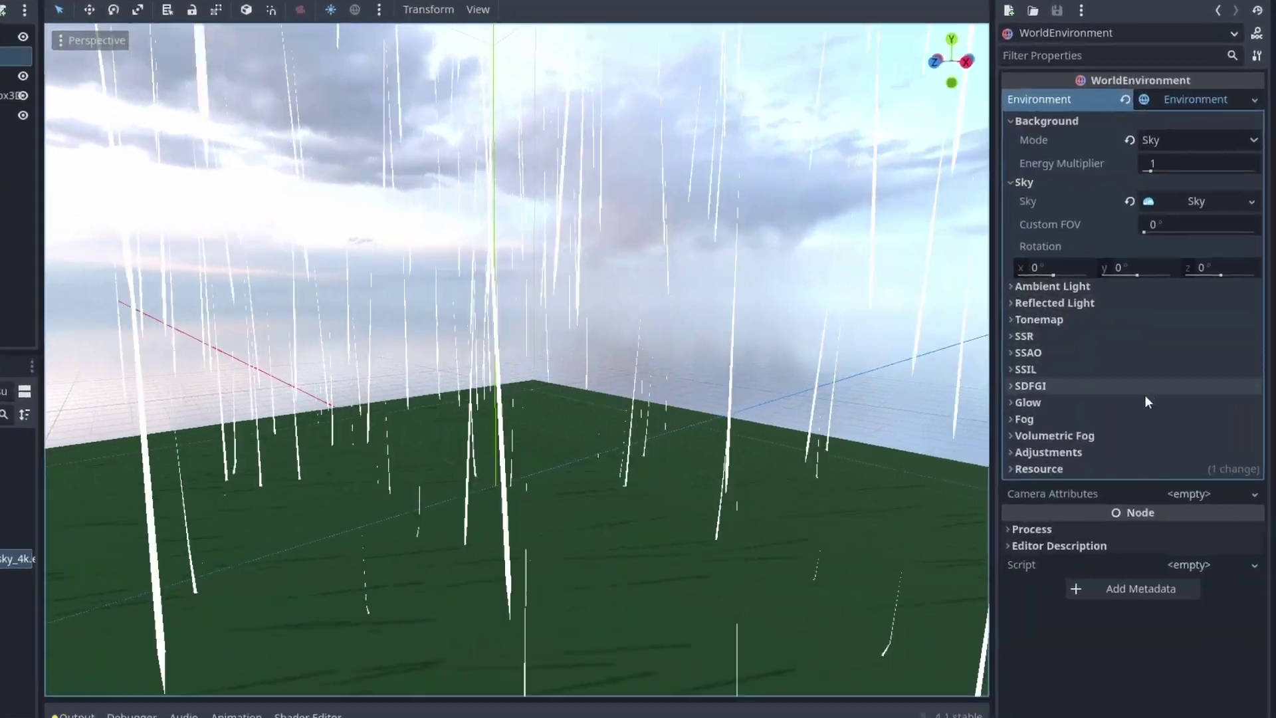
{"action": "left_click", "coordinate": [1130, 432]}
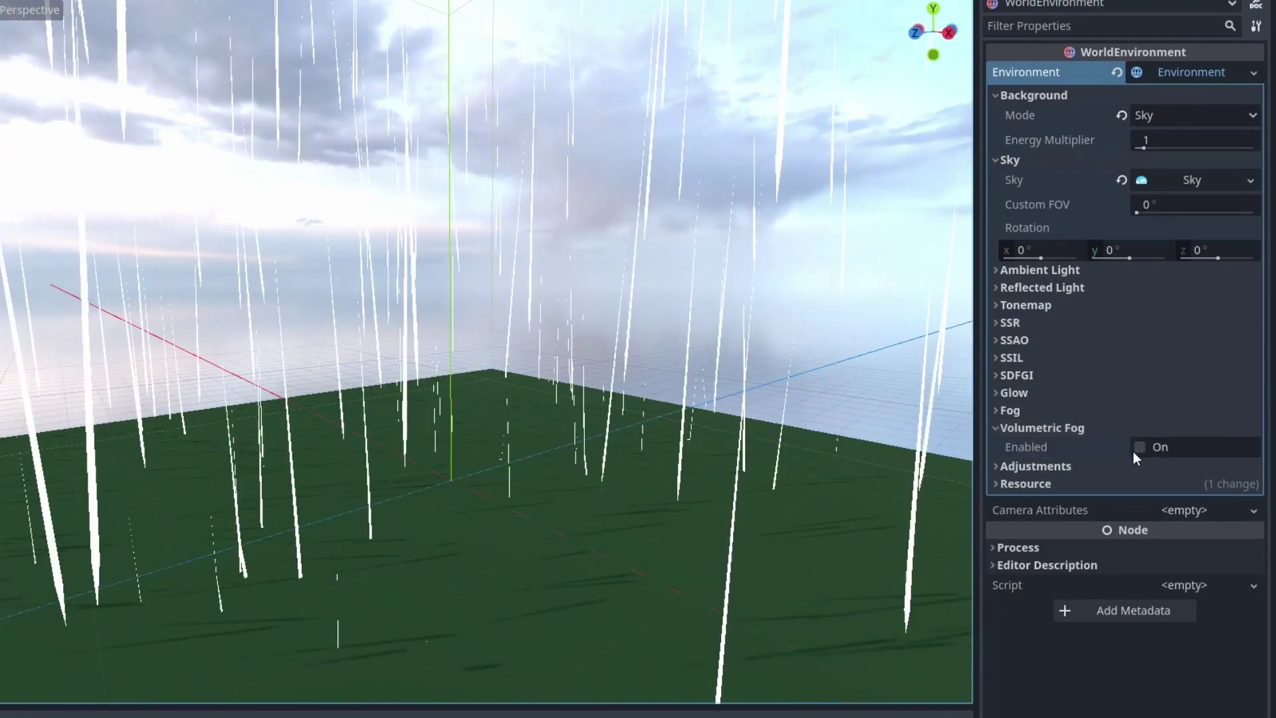
{"action": "left_click", "coordinate": [1140, 448]}
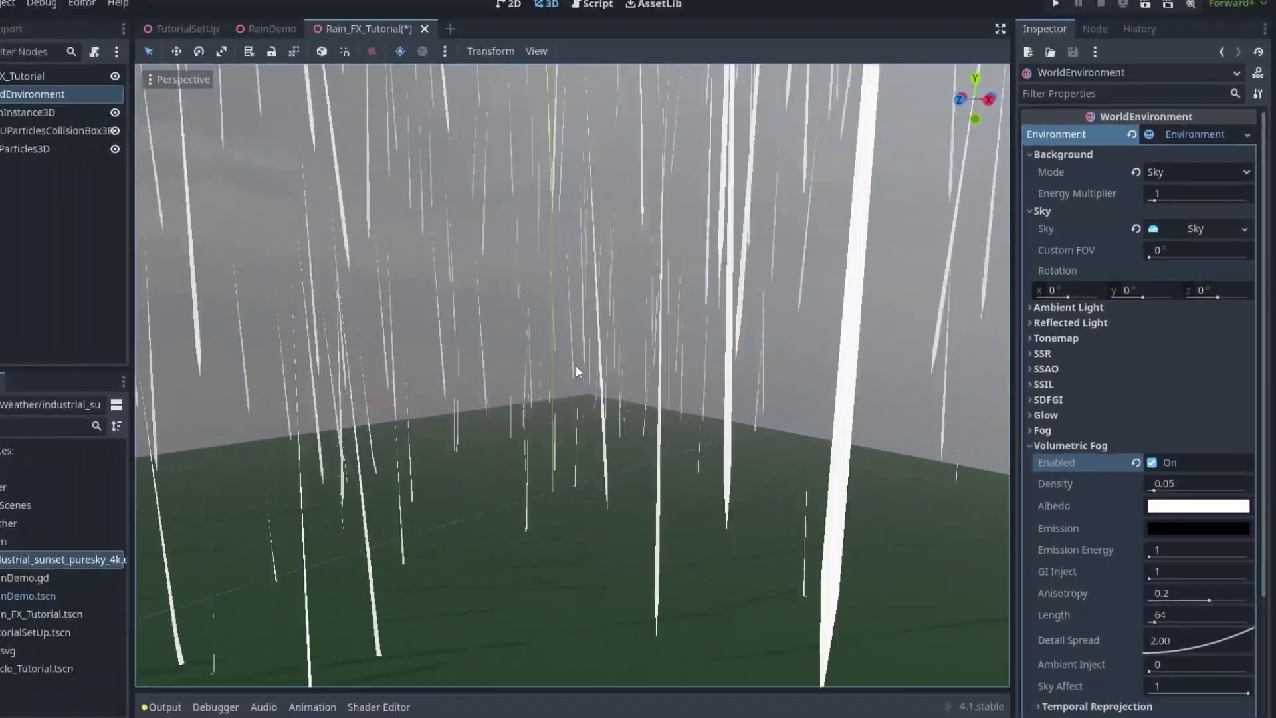
{"action": "right_click_drag", "start_coordinate": [575, 365], "coordinate": [571, 136]}
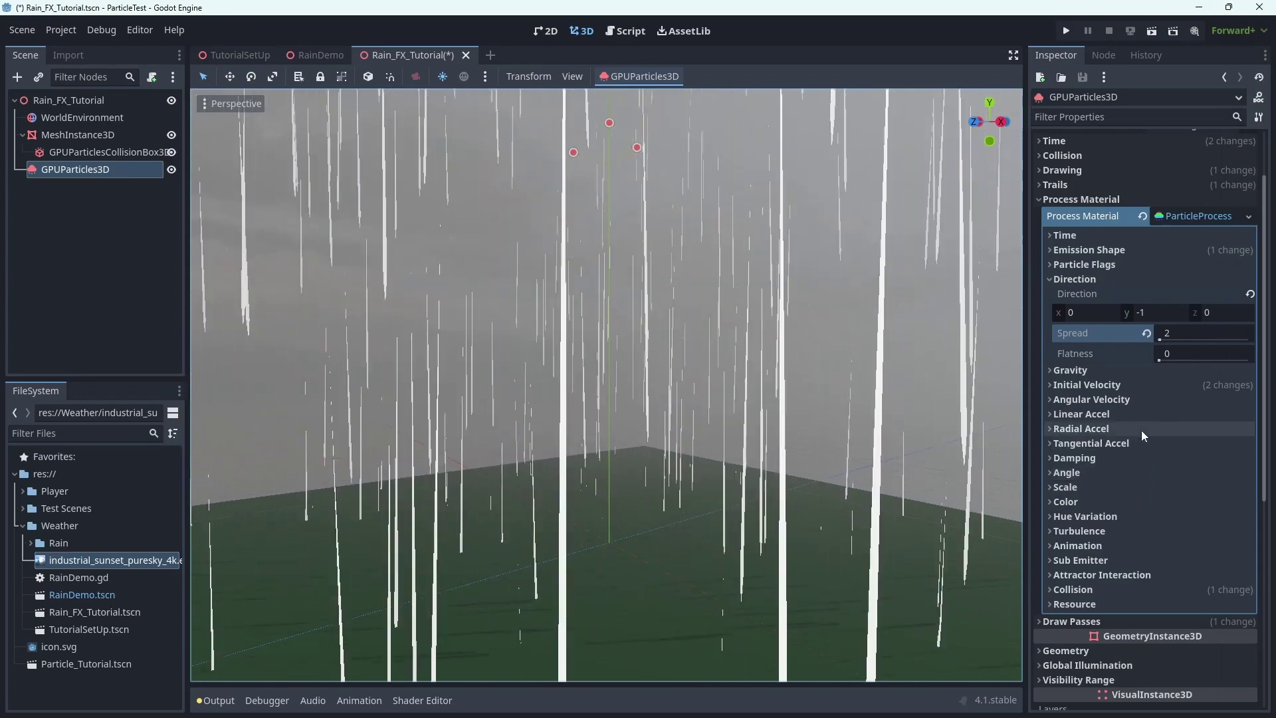
- Set the GPUParticles3D Trails Lifetime to 0.2 s for shorter streaks
{"action": "scroll", "coordinate": [1141, 419], "scroll_direction": "up", "scroll_amount": 2}
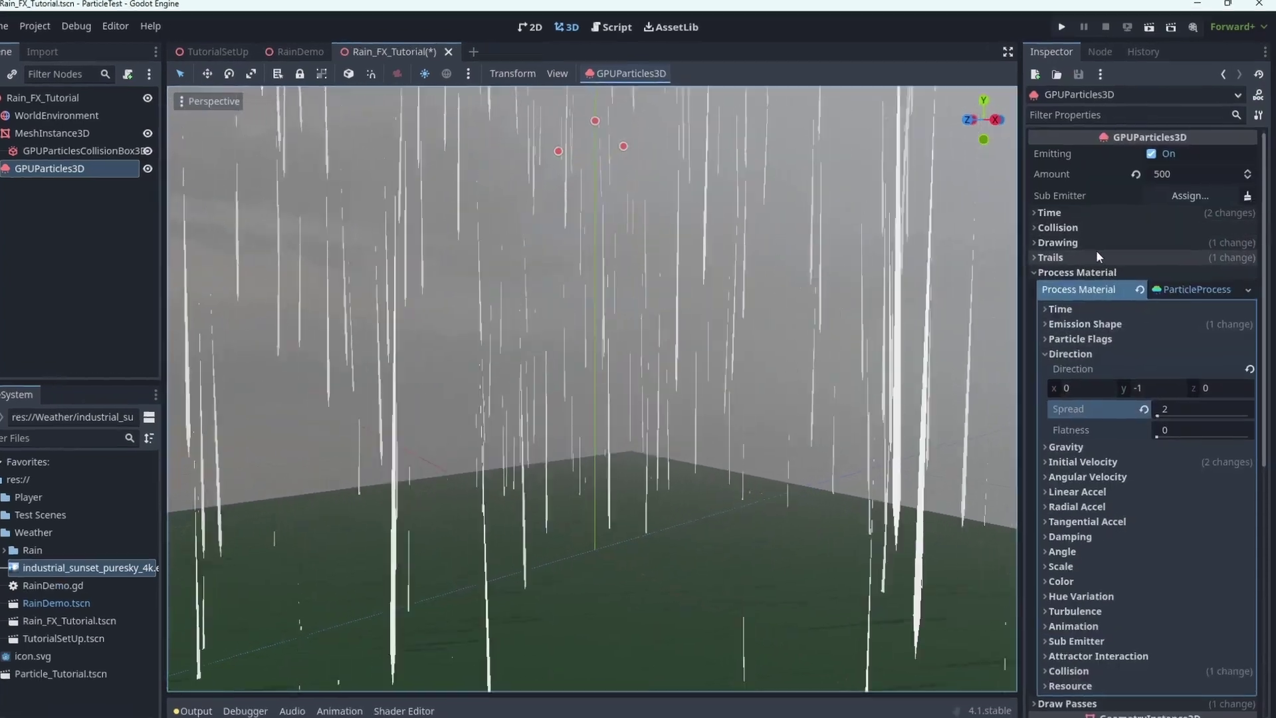
{"action": "left_click", "coordinate": [1096, 256]}
{"action": "left_click", "coordinate": [1141, 308]}
{"action": "type", "text": "0"}
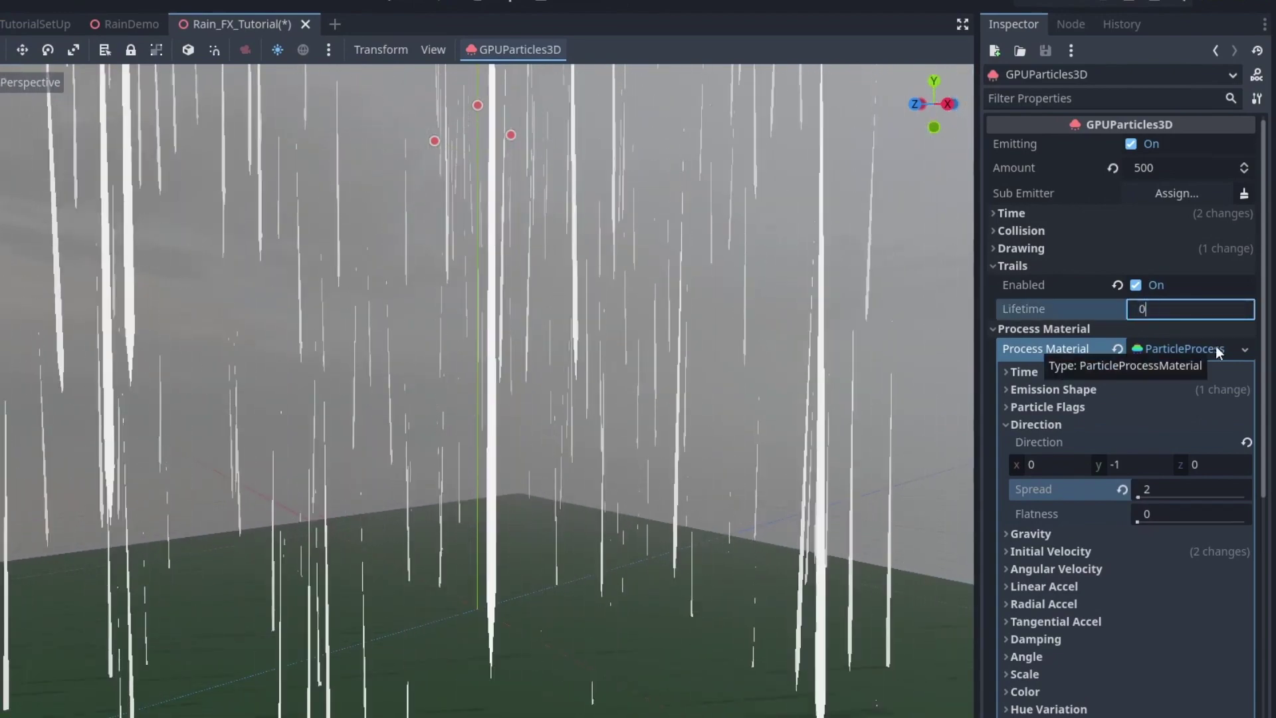
{"action": "type", "text": ".2"}
{"action": "key", "text": "Return"}
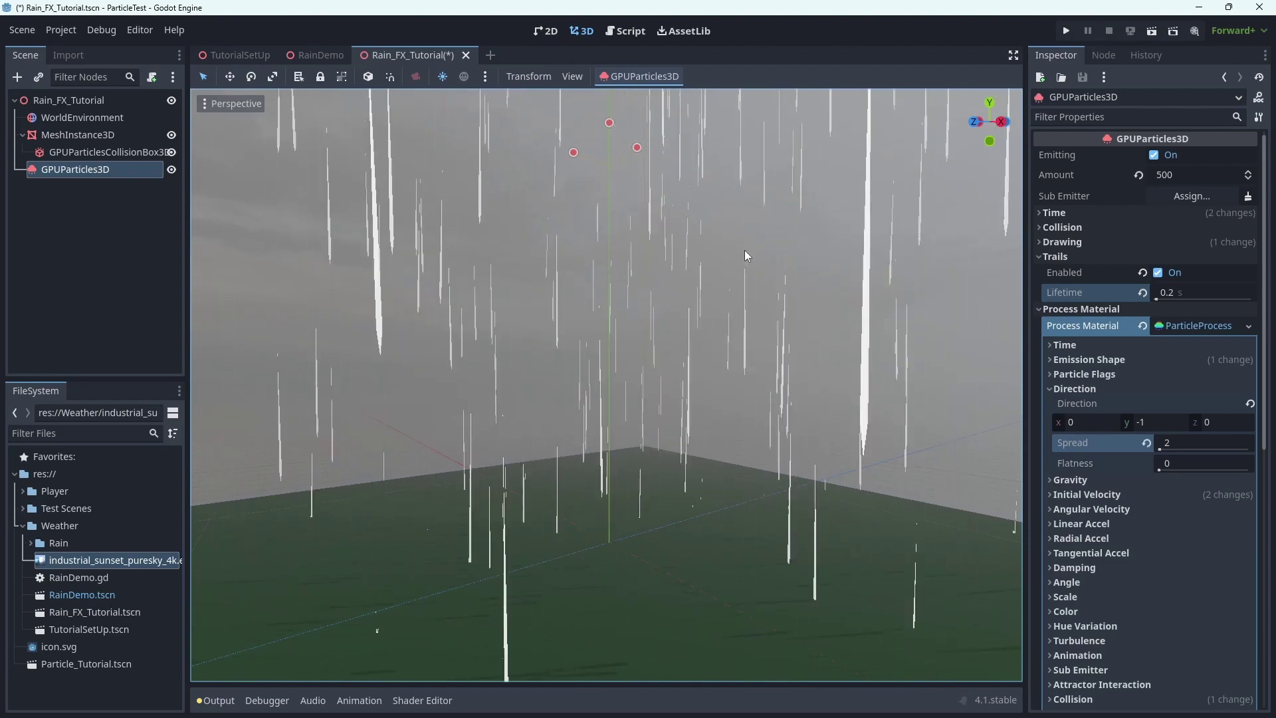
- Collapse Direction, expand Color and try a grey cccccc rain colour
{"action": "left_click", "coordinate": [1073, 391]}
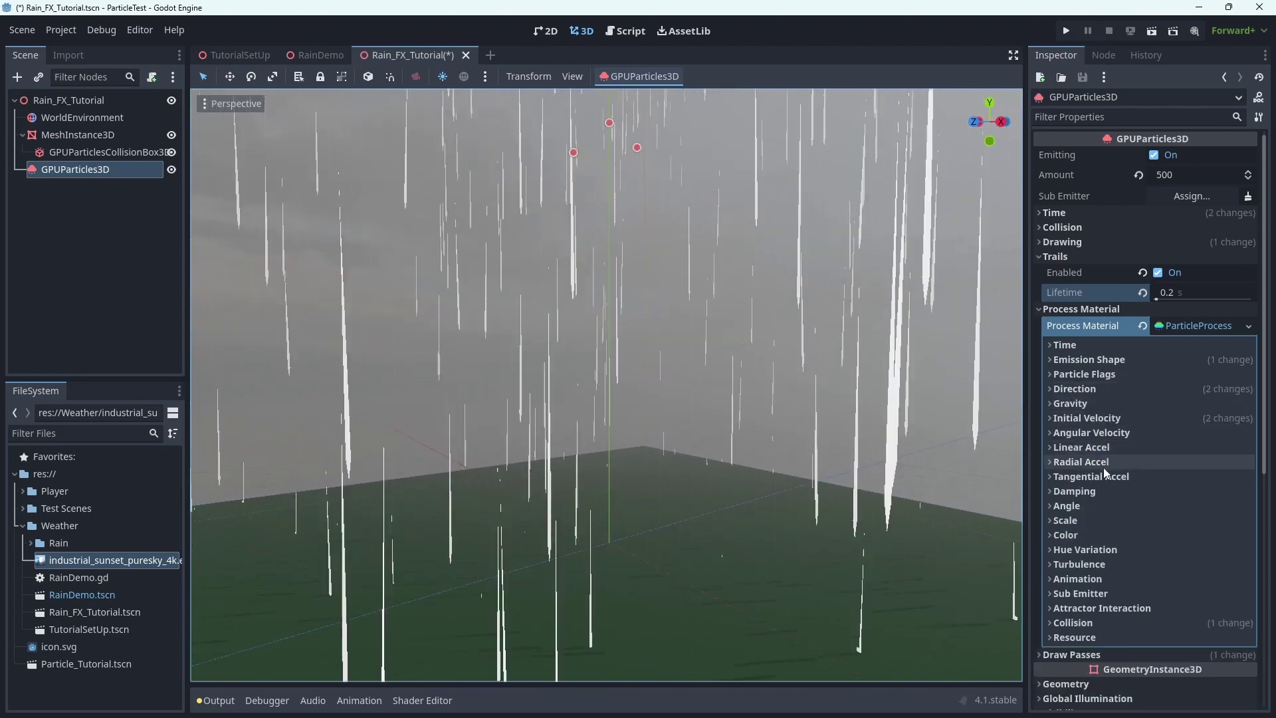
{"action": "left_click", "coordinate": [1082, 536]}
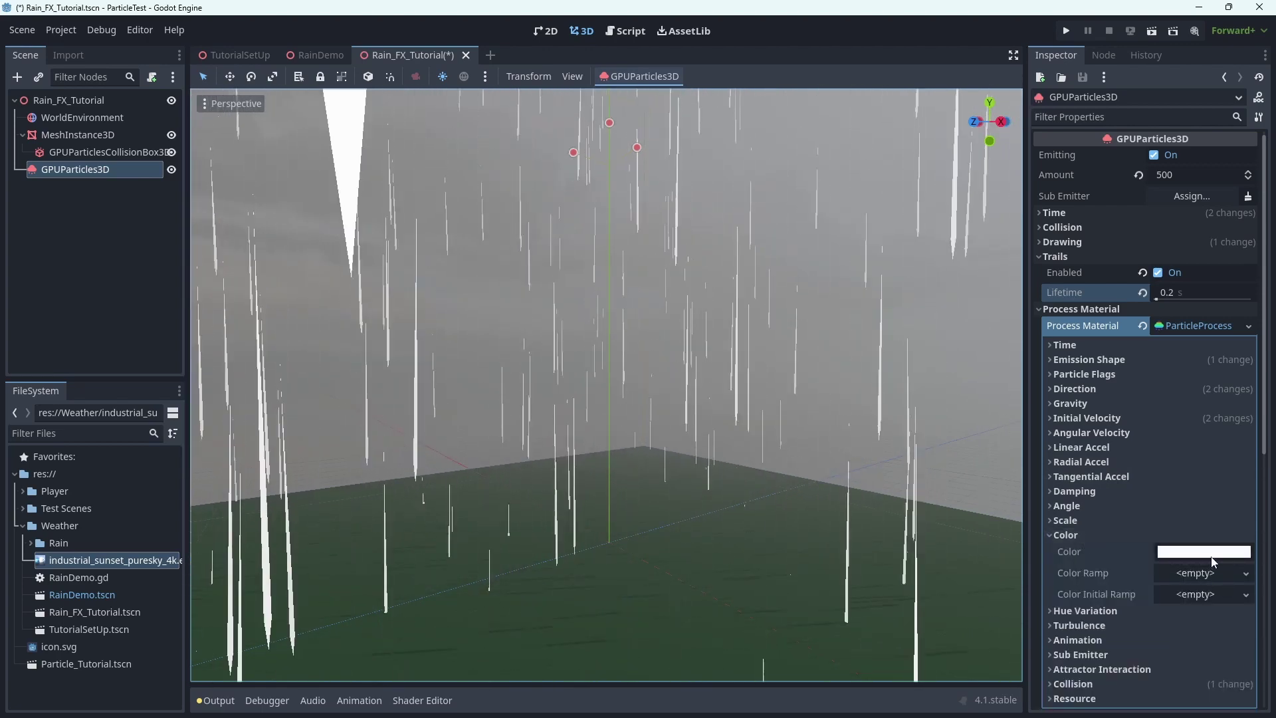
{"action": "left_click", "coordinate": [1213, 562]}
{"action": "left_click", "coordinate": [1255, 207]}
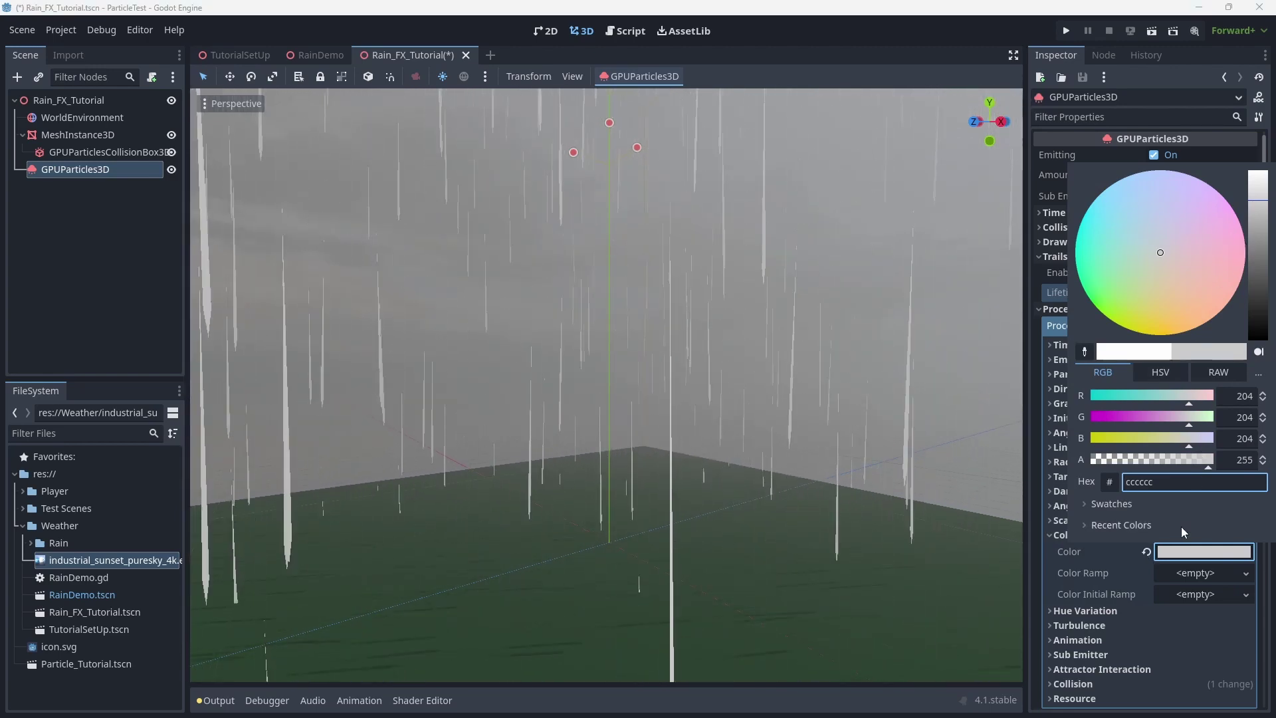
{"action": "key", "text": "Escape"}
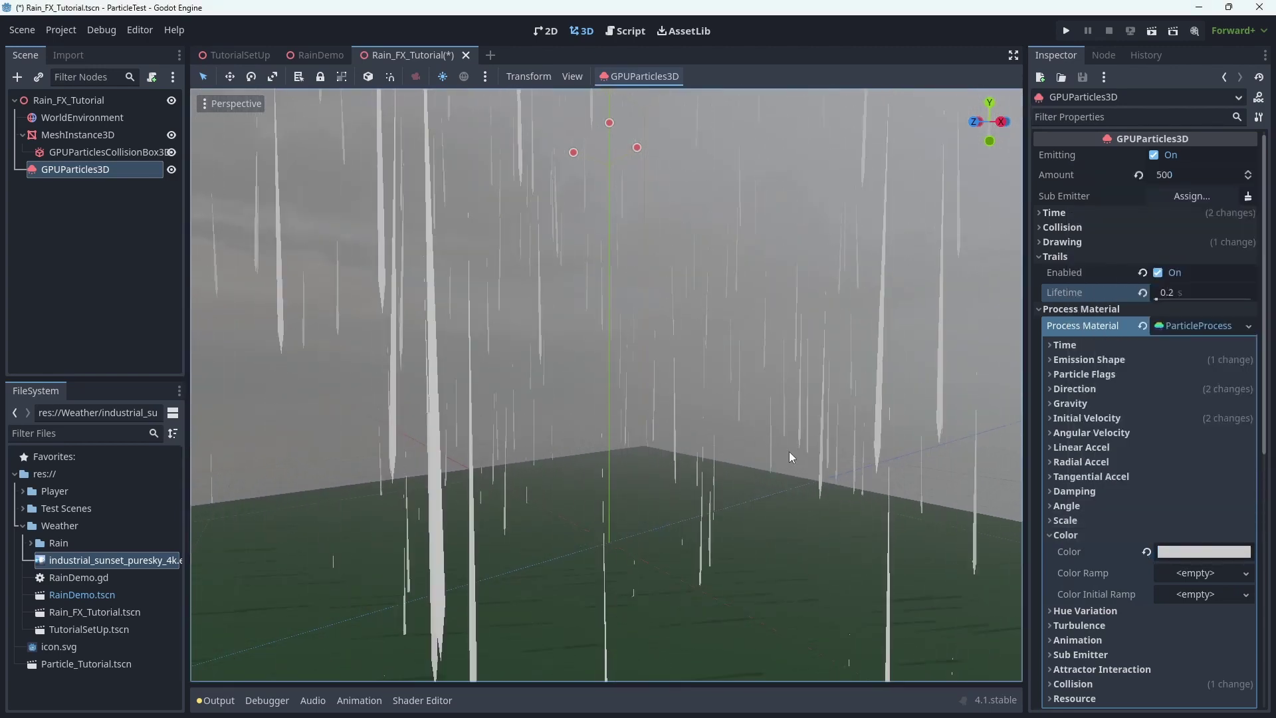
{"action": "middle_click_drag", "start_coordinate": [788, 452], "coordinate": [905, 427]}
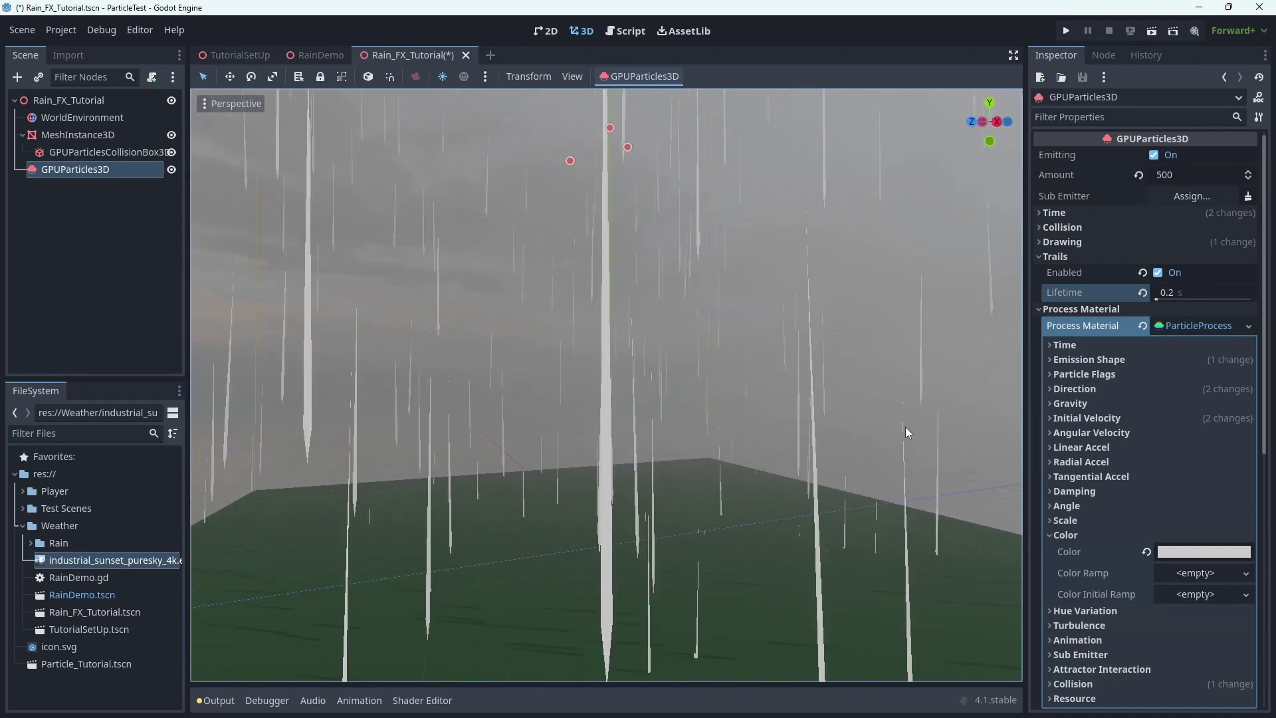
- Change the rain colour to light blue b6d2db and orbit to view it
{"action": "left_click", "coordinate": [1200, 551]}
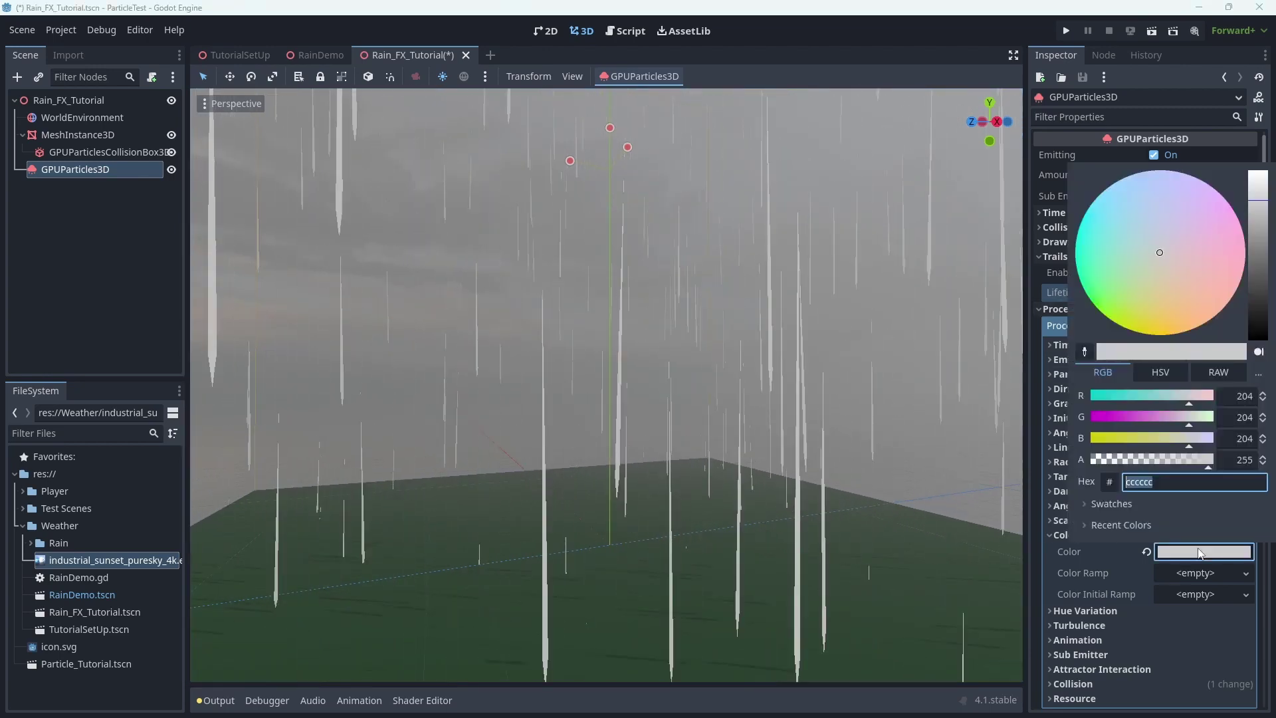
{"action": "left_click", "coordinate": [1131, 235]}
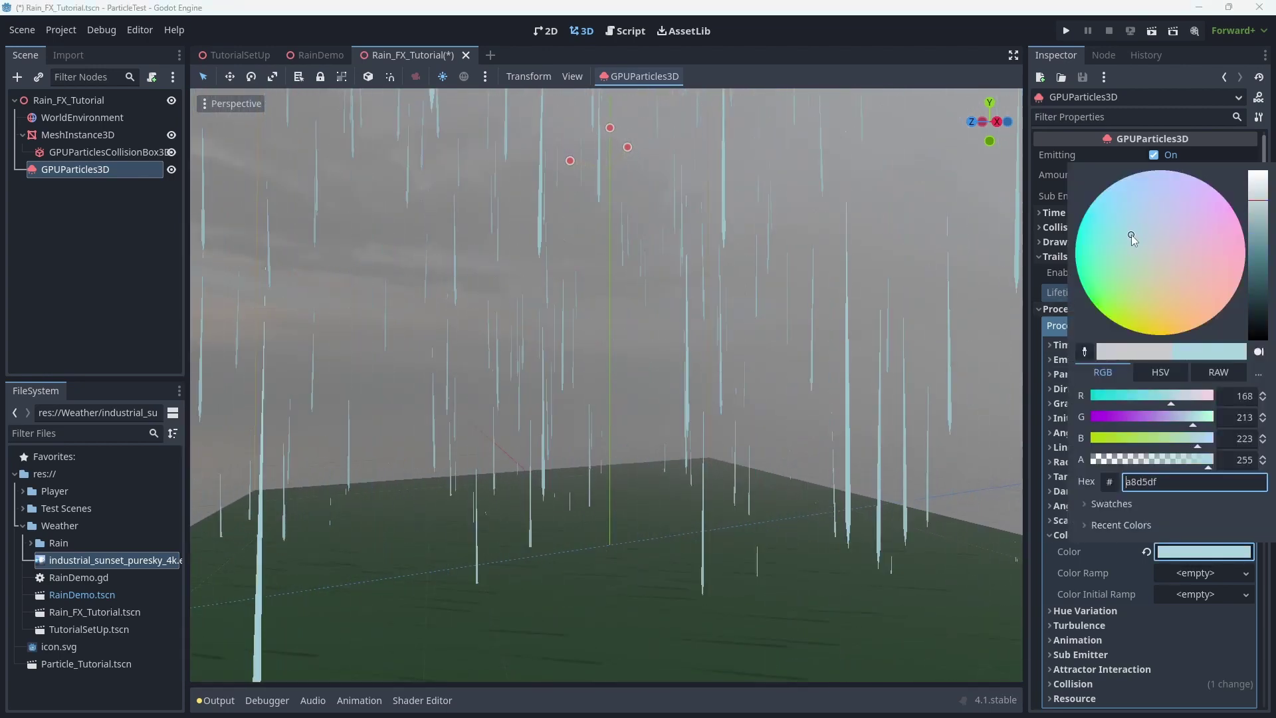
{"action": "left_click", "coordinate": [1143, 238]}
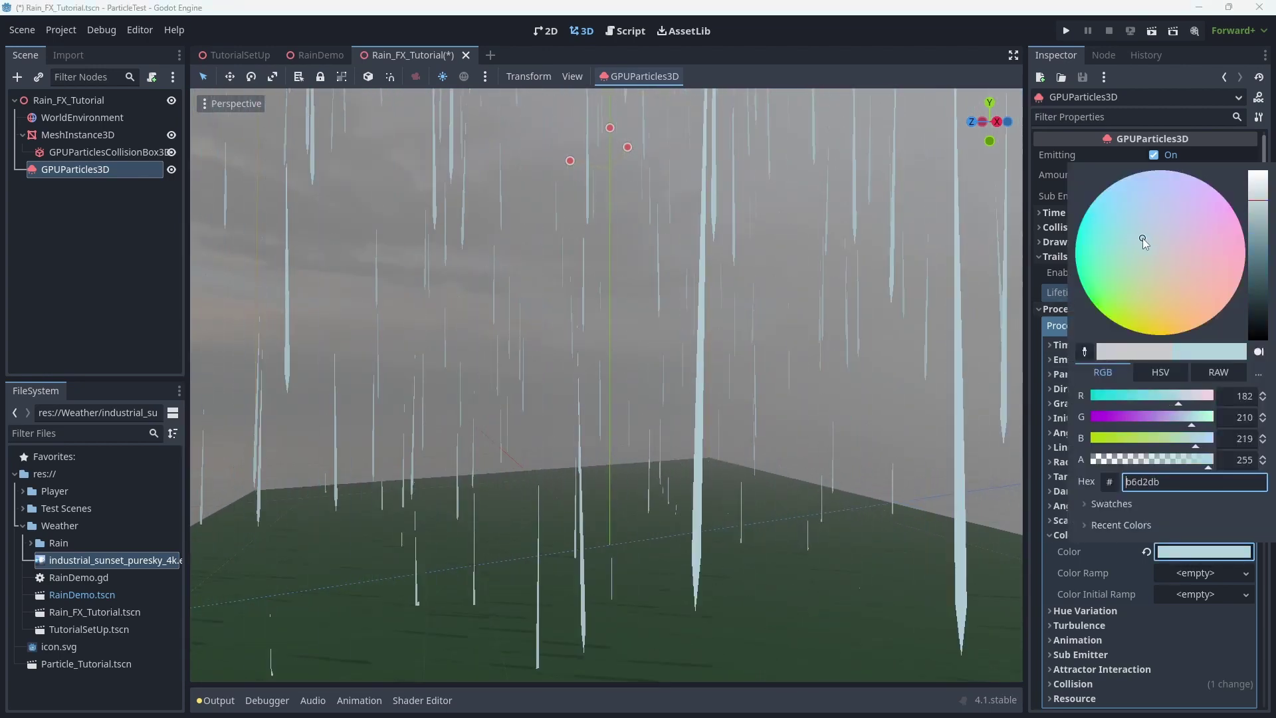
{"action": "left_click", "coordinate": [793, 370]}
{"action": "middle_click_drag", "start_coordinate": [713, 416], "coordinate": [391, 407]}
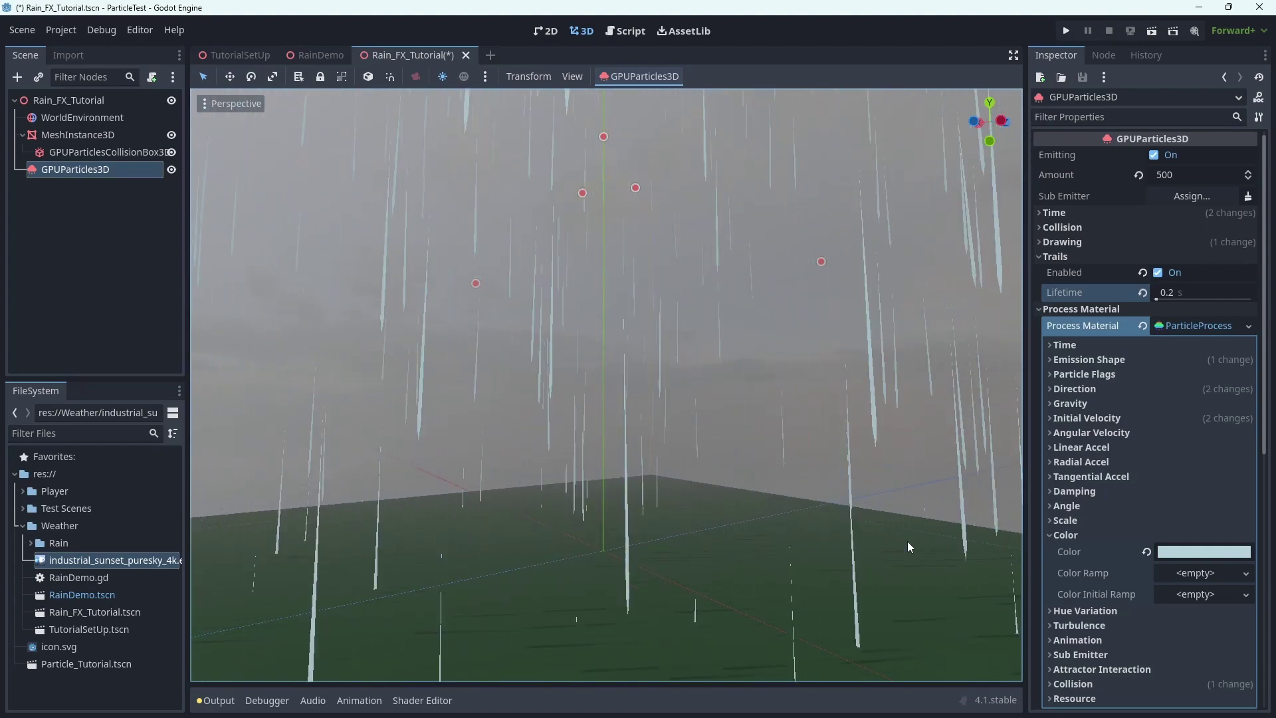
{"action": "middle_click_drag", "start_coordinate": [907, 541], "coordinate": [335, 537]}
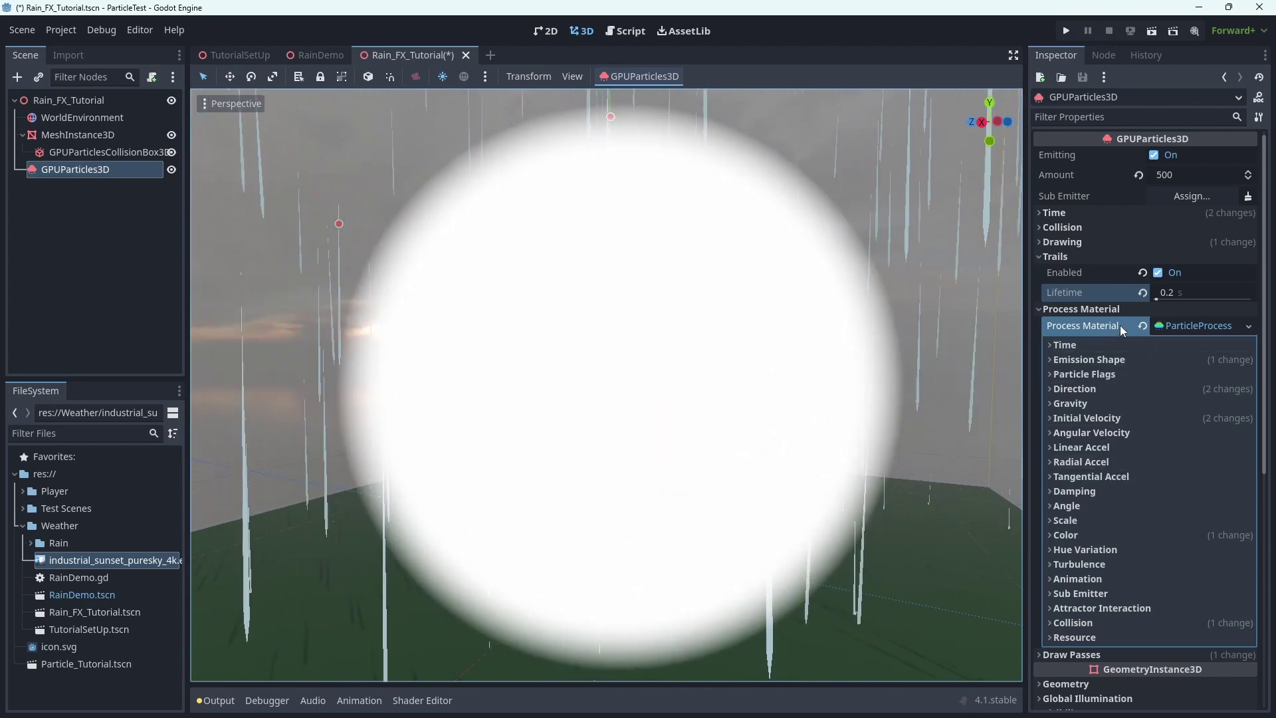
- Assign Circle.png as the albedo texture of the draw pass material
{"action": "left_click", "coordinate": [1082, 308]}
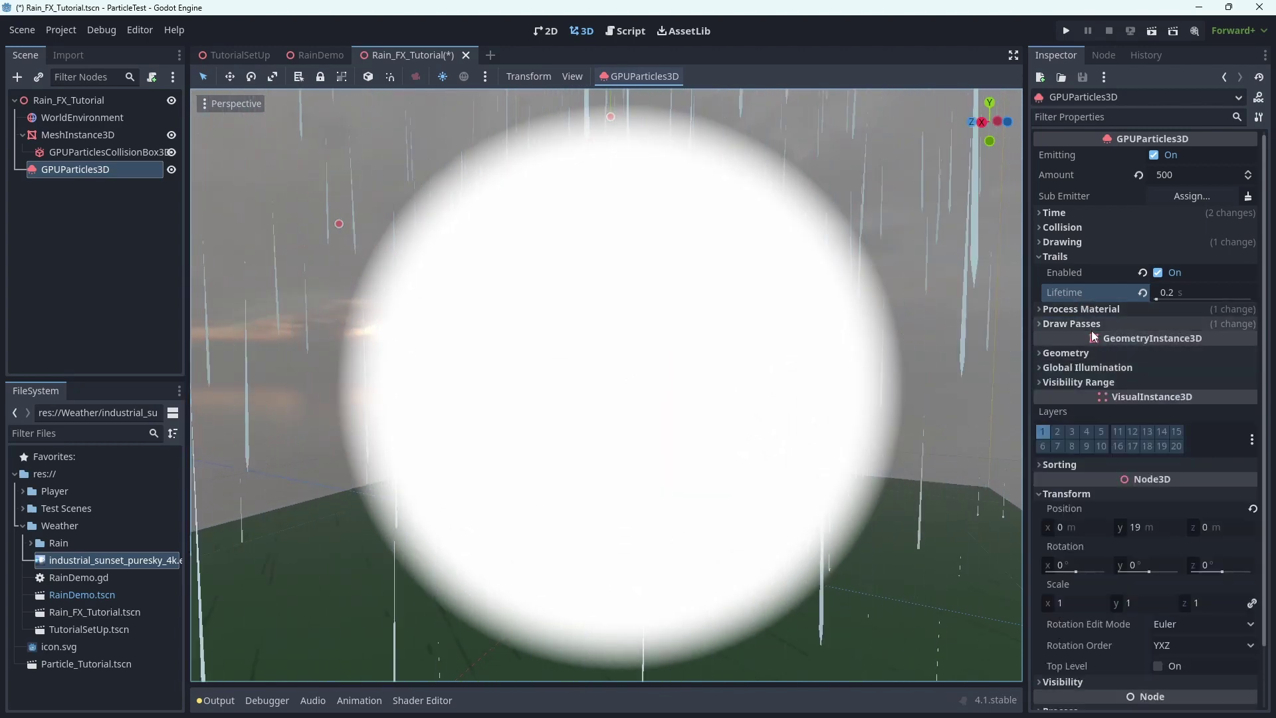
{"action": "left_click", "coordinate": [1091, 330]}
{"action": "scroll", "coordinate": [1147, 473], "scroll_direction": "down", "scroll_amount": 3}
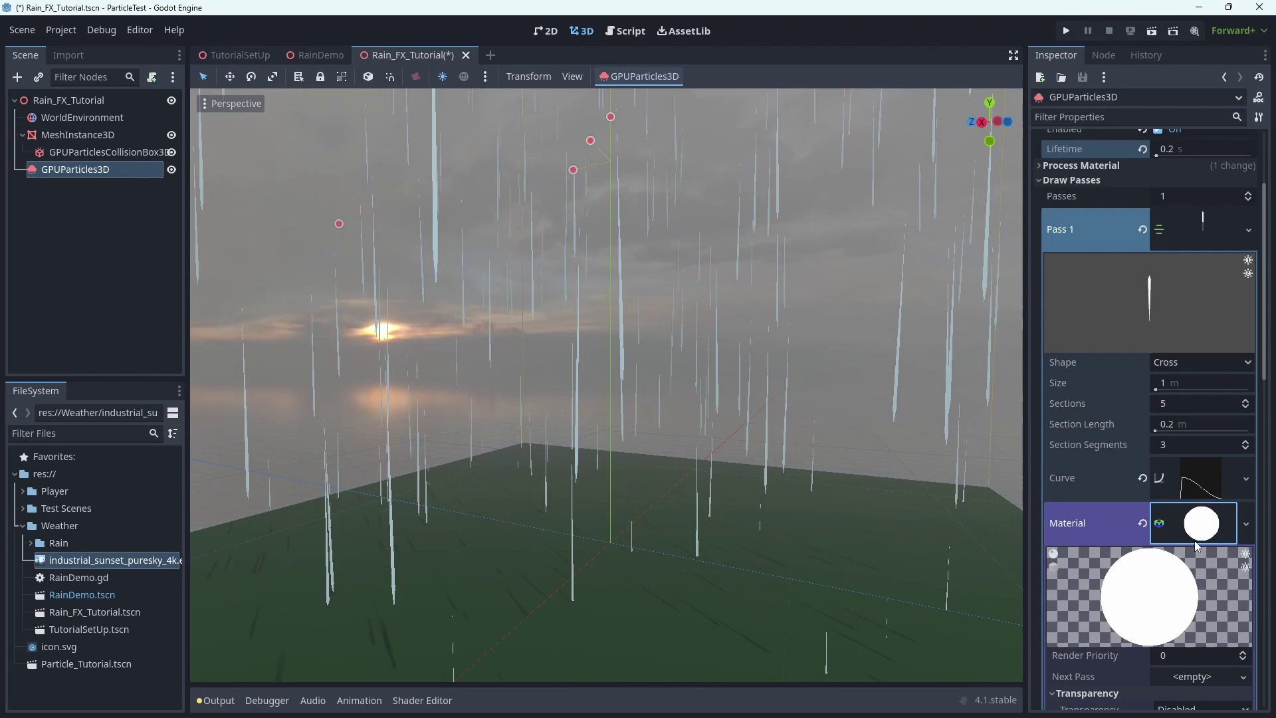
{"action": "scroll", "coordinate": [1179, 565], "scroll_direction": "down", "scroll_amount": 2}
{"action": "scroll", "coordinate": [1101, 468], "scroll_direction": "down", "scroll_amount": 3}
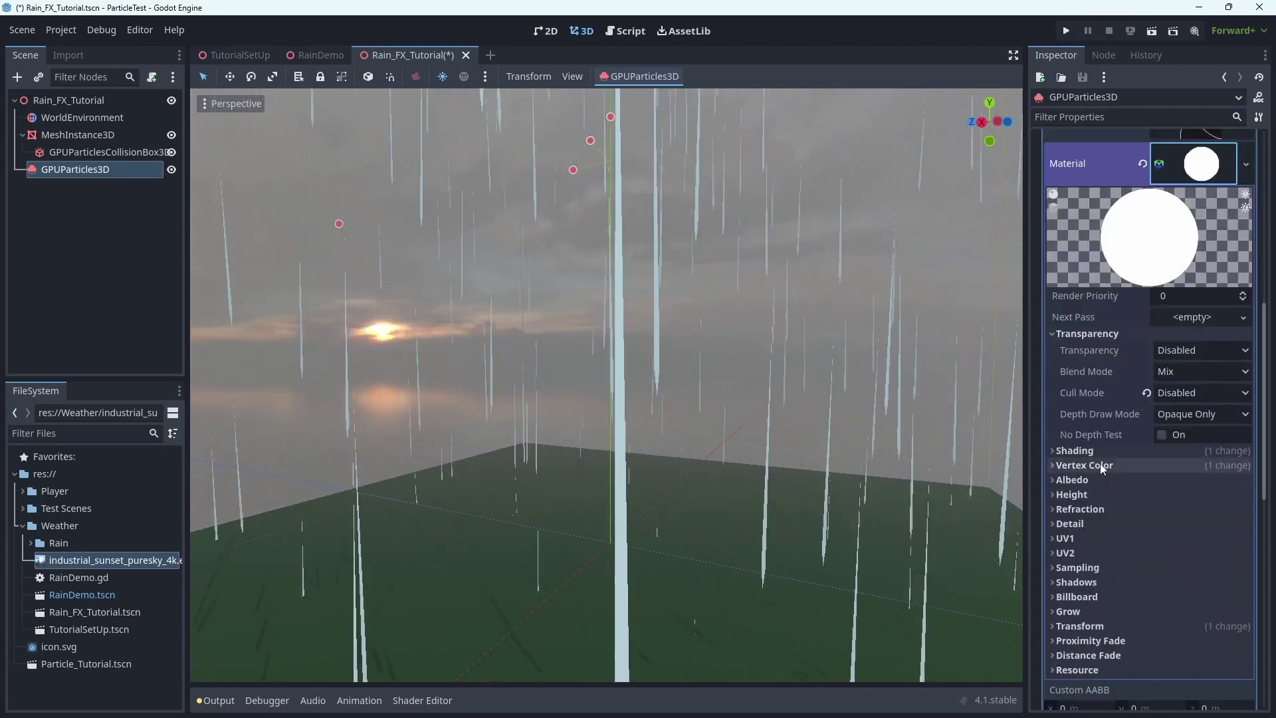
{"action": "left_click", "coordinate": [1099, 483]}
{"action": "scroll", "coordinate": [1124, 505], "scroll_direction": "down", "scroll_amount": 3}
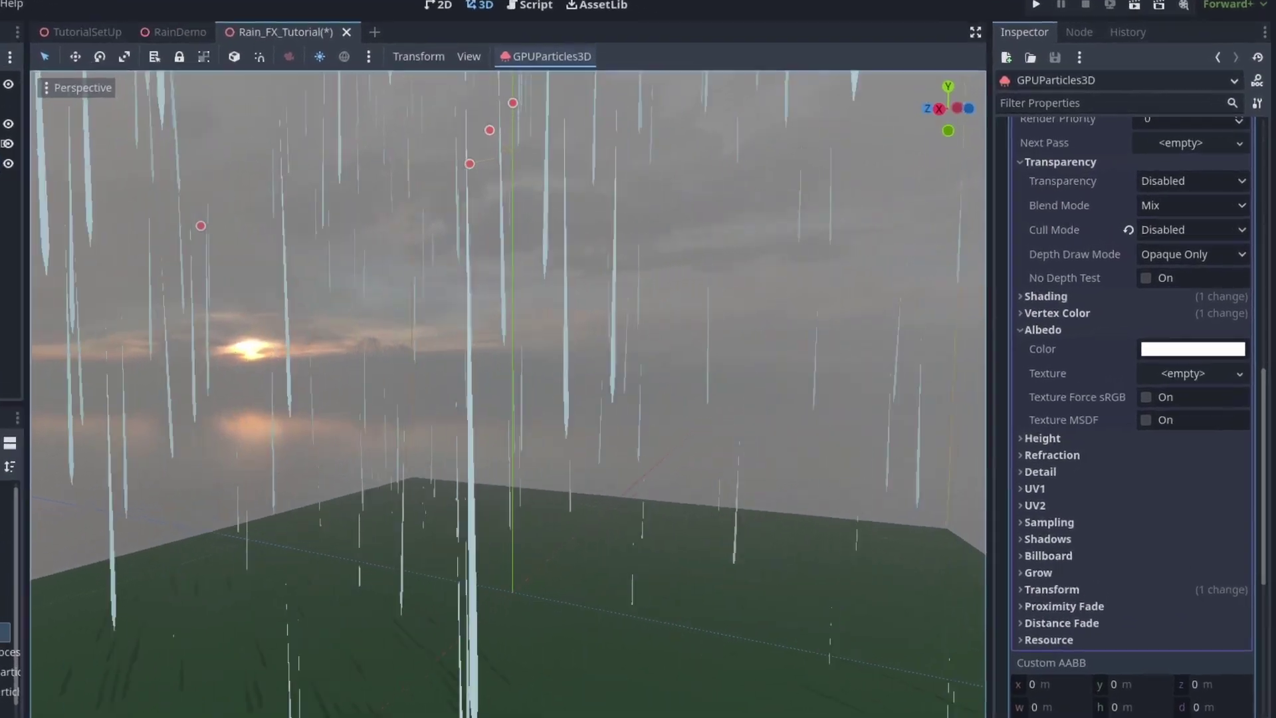
{"action": "left_click_drag", "start_coordinate": [4, 632], "coordinate": [1175, 382]}
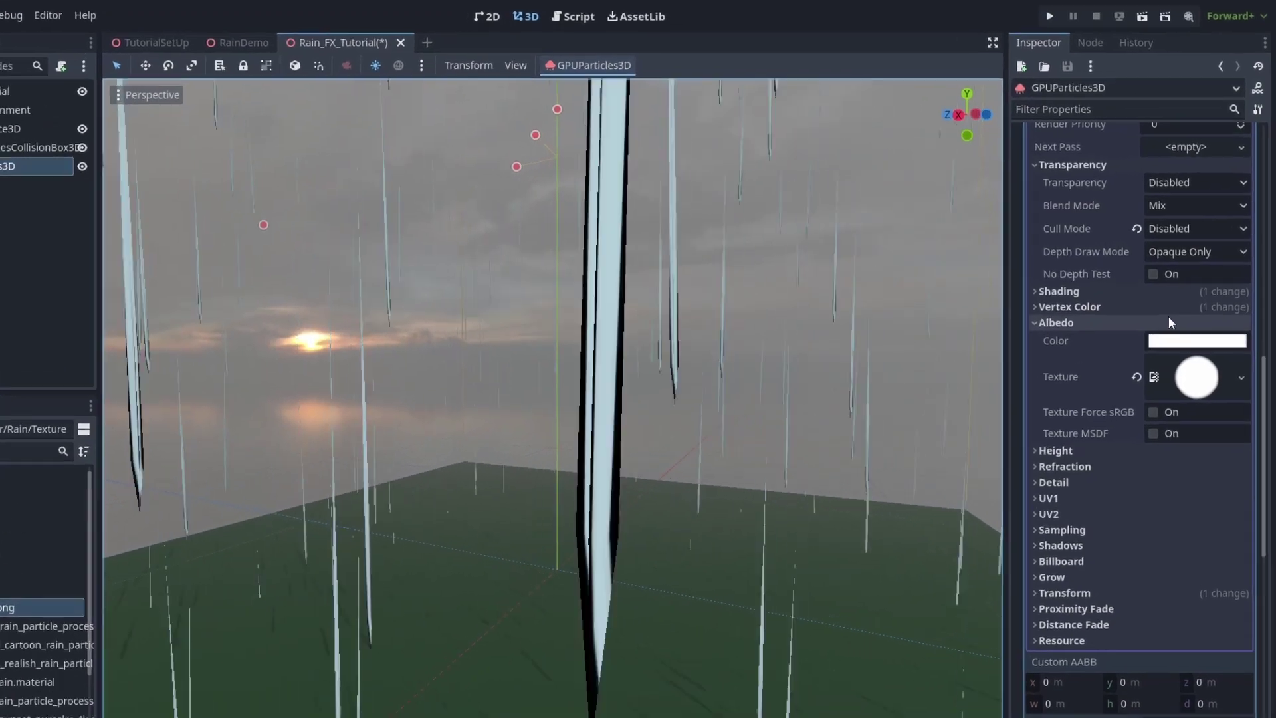
- Set the material's Transparency to Alpha, briefly comparing the look without the texture
{"action": "scroll", "coordinate": [1168, 316], "scroll_direction": "up", "scroll_amount": 3}
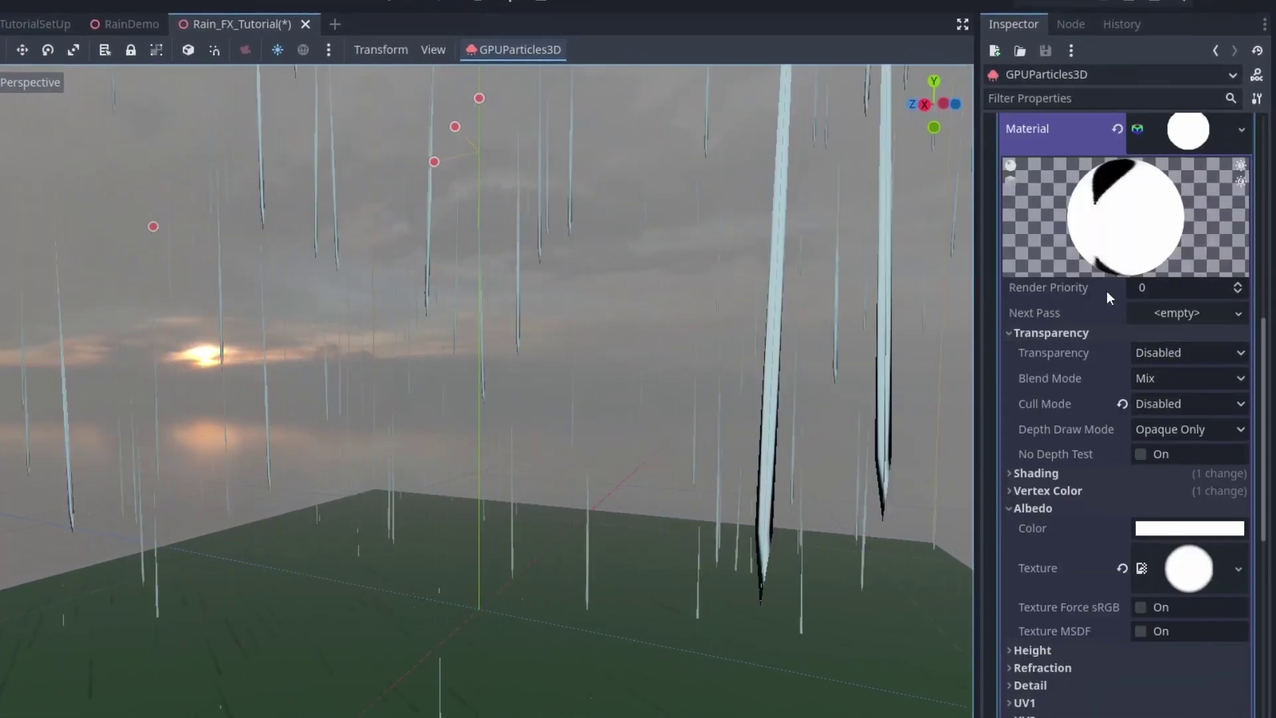
{"action": "left_click", "coordinate": [1171, 358]}
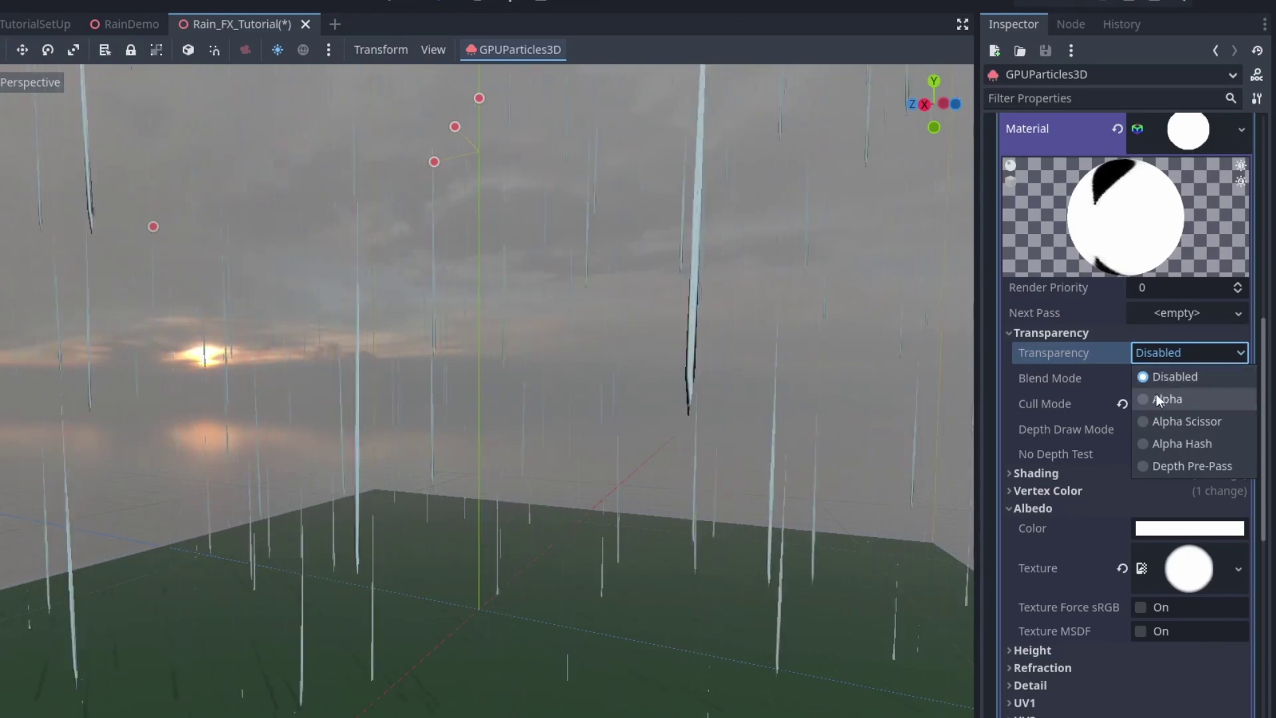
{"action": "left_click", "coordinate": [1154, 395]}
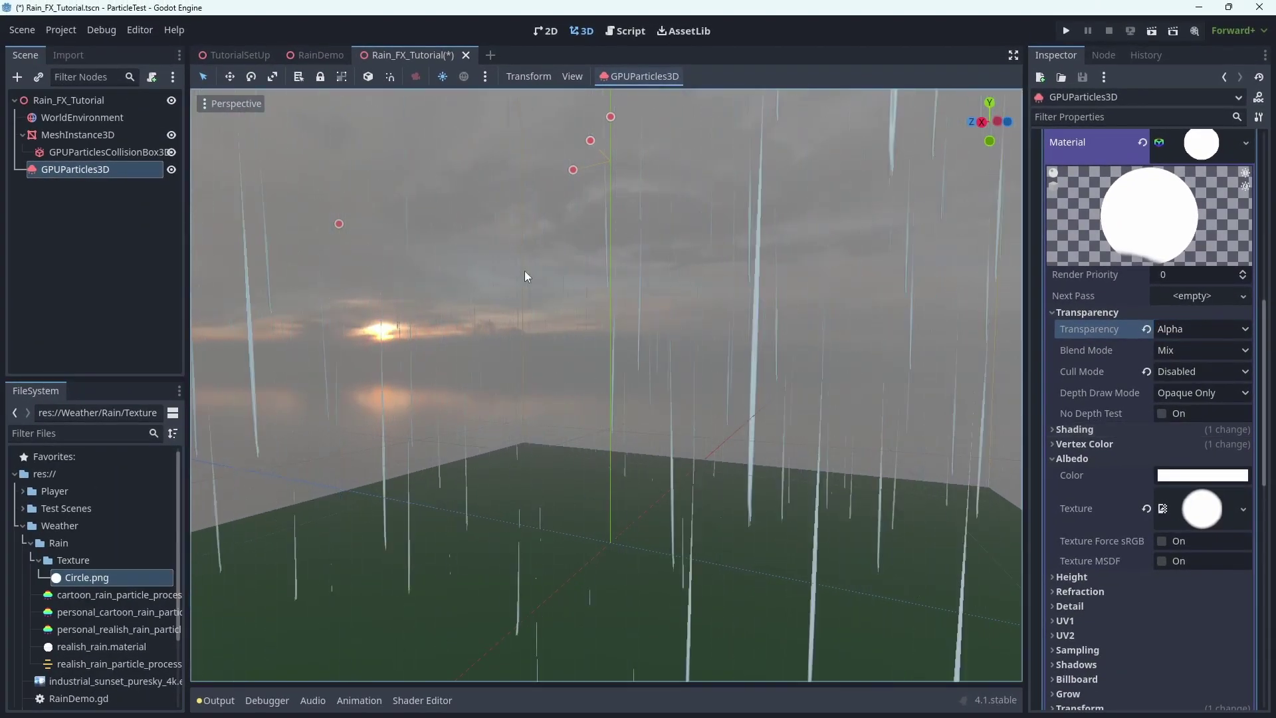
{"action": "left_click", "coordinate": [1147, 509]}
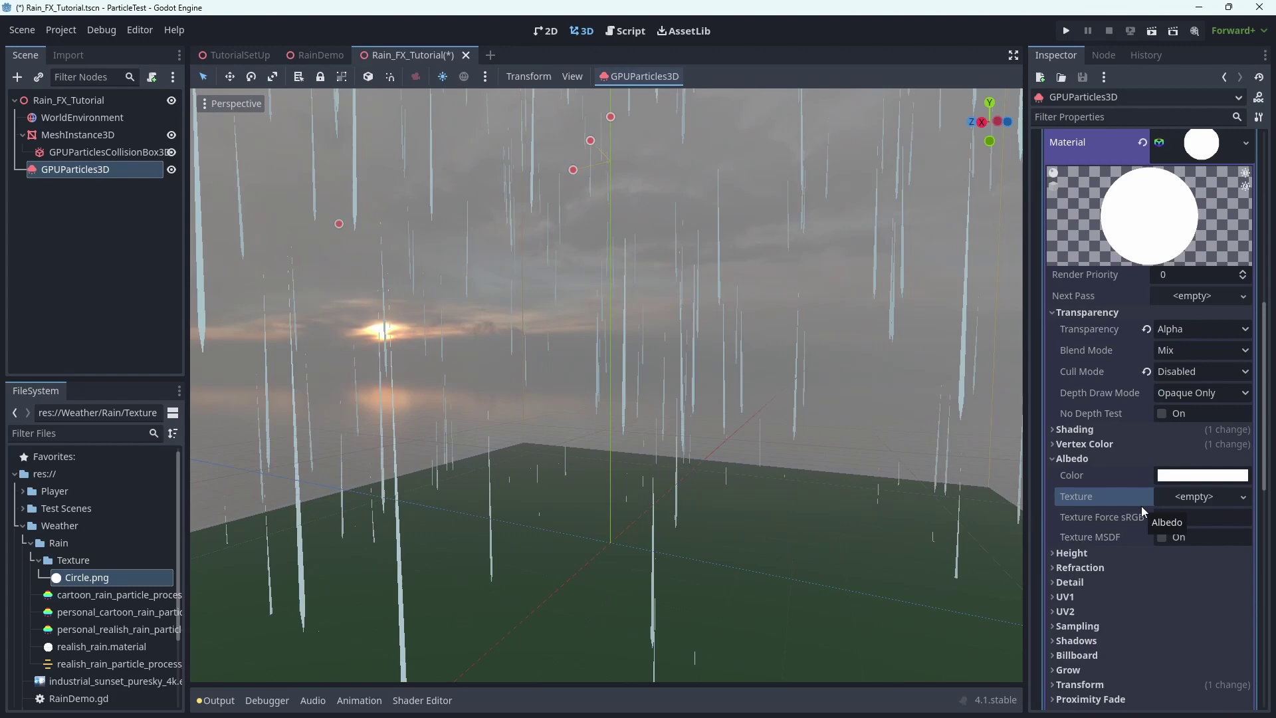
{"action": "key", "text": "ctrl+z"}
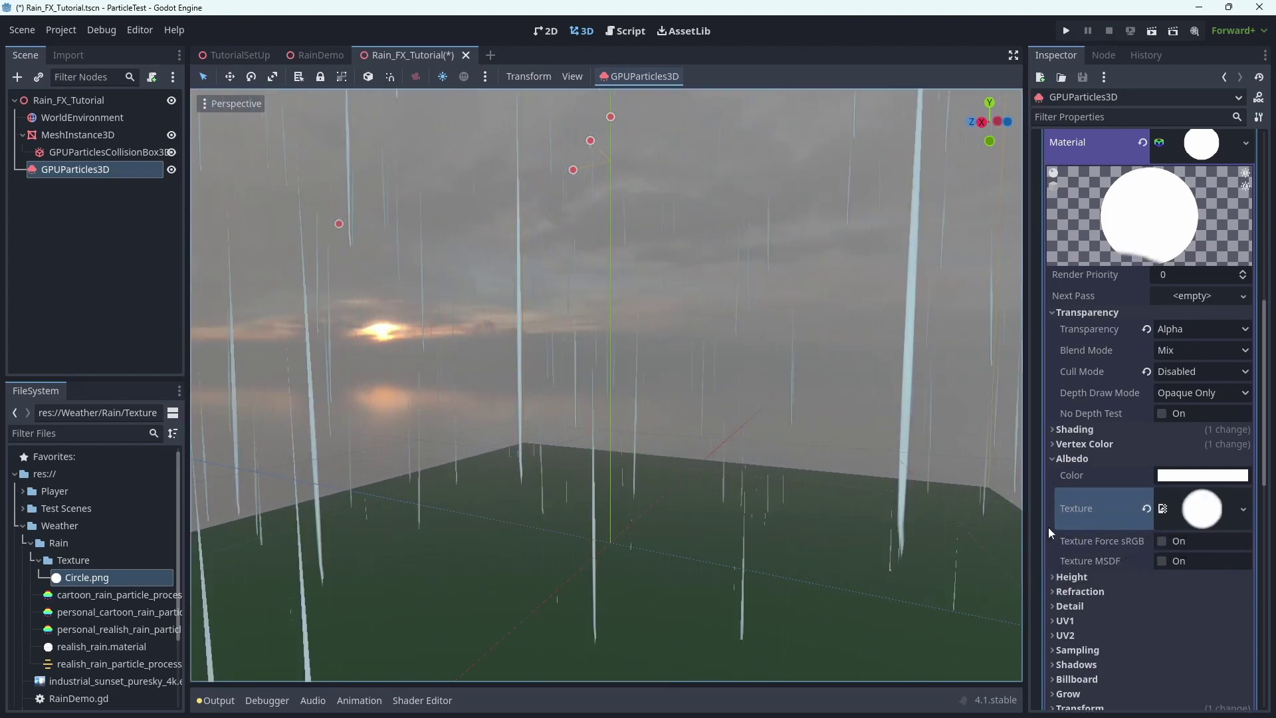
{"action": "middle_click_drag", "start_coordinate": [691, 500], "coordinate": [823, 490]}
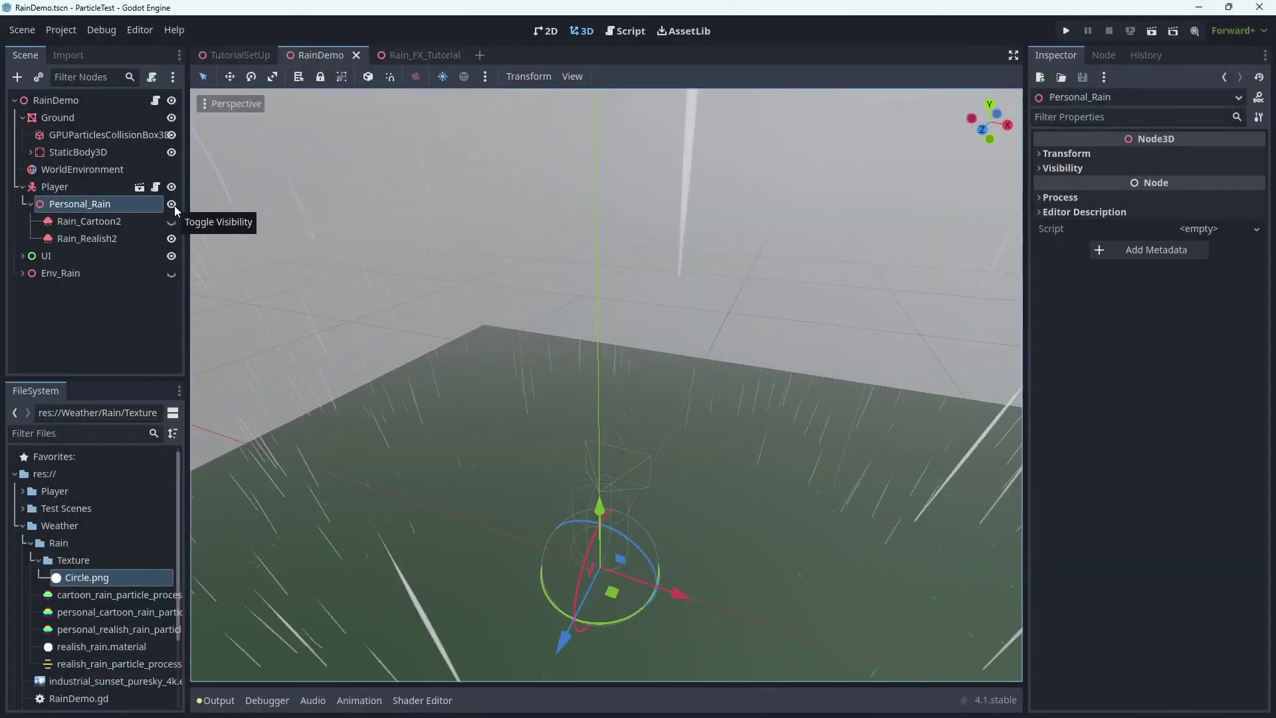
- Hide Personal_Rain, show Env_Rain and make its Rain_Realish emitter visible
{"action": "left_click", "coordinate": [172, 204]}
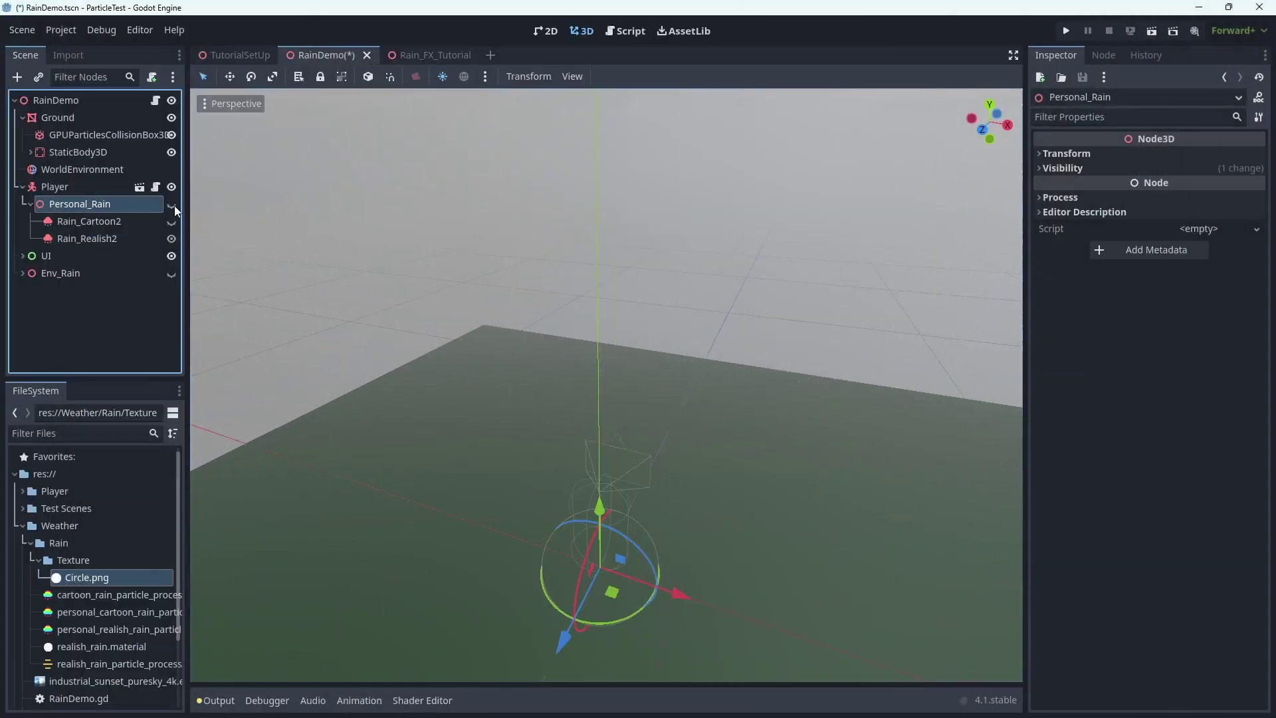
{"action": "left_click", "coordinate": [172, 274]}
{"action": "scroll", "coordinate": [454, 340], "scroll_direction": "down", "scroll_amount": 3}
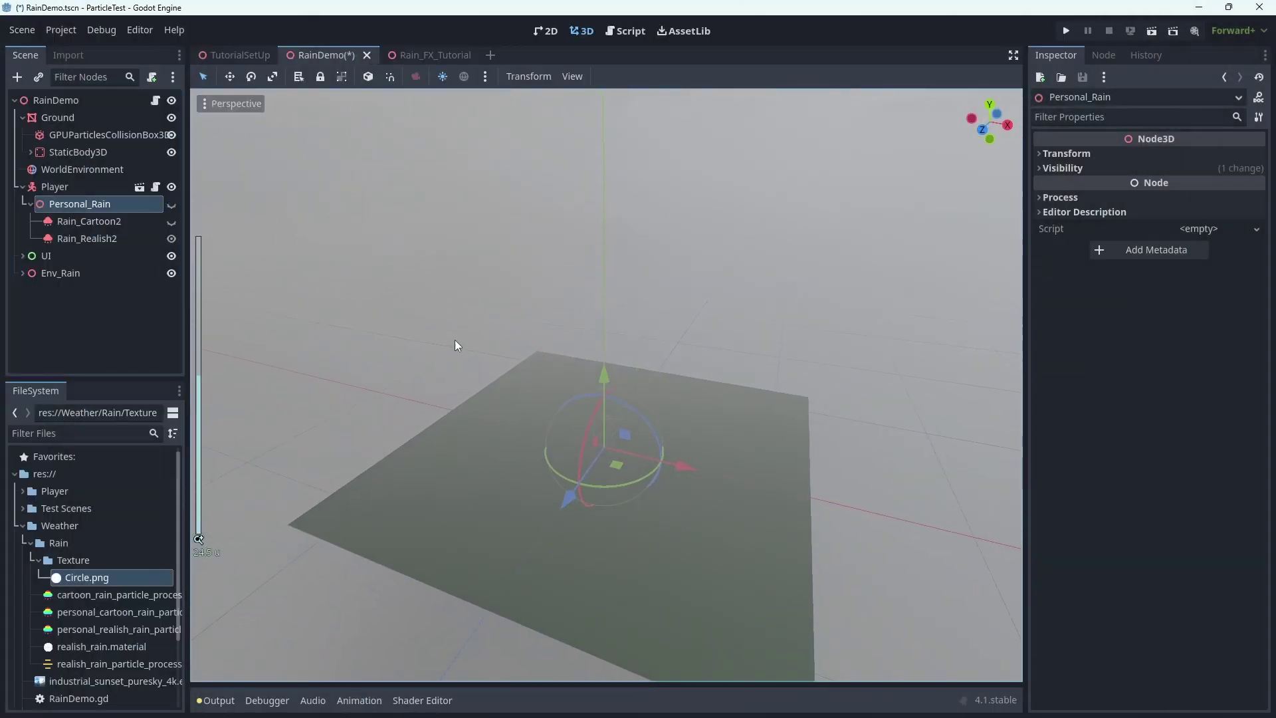
{"action": "left_click", "coordinate": [22, 274]}
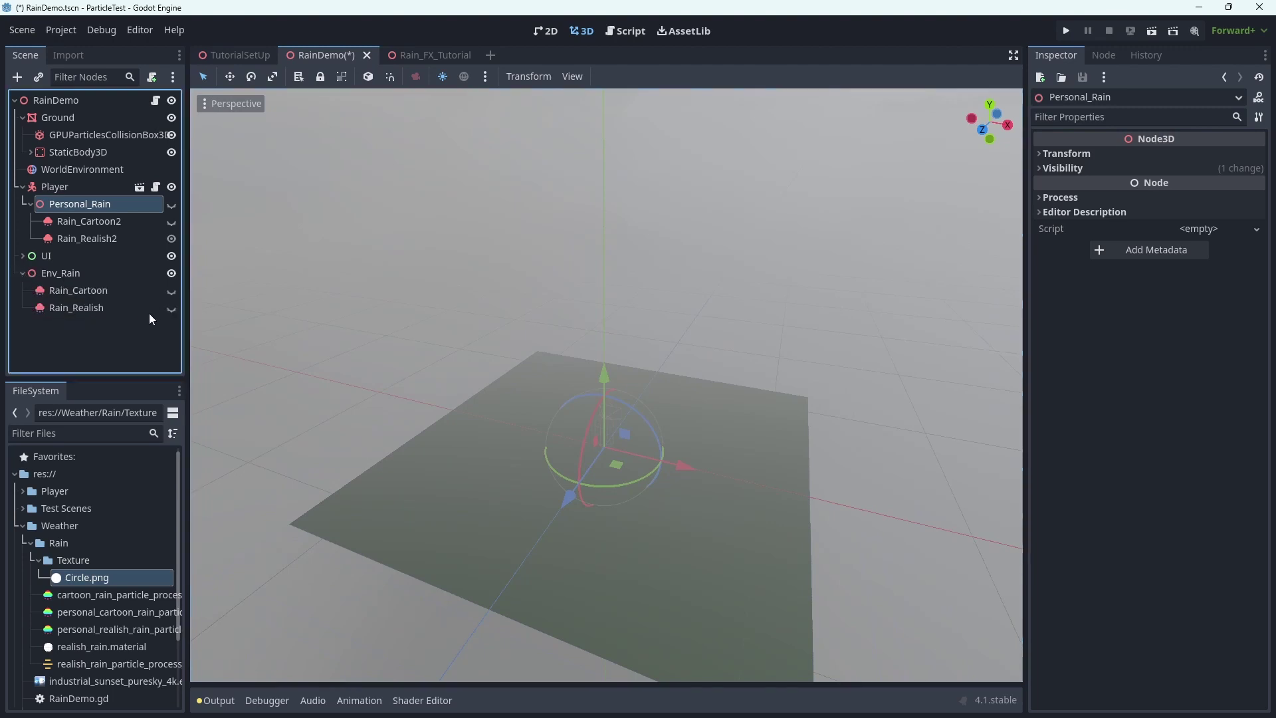
{"action": "left_click", "coordinate": [170, 309]}
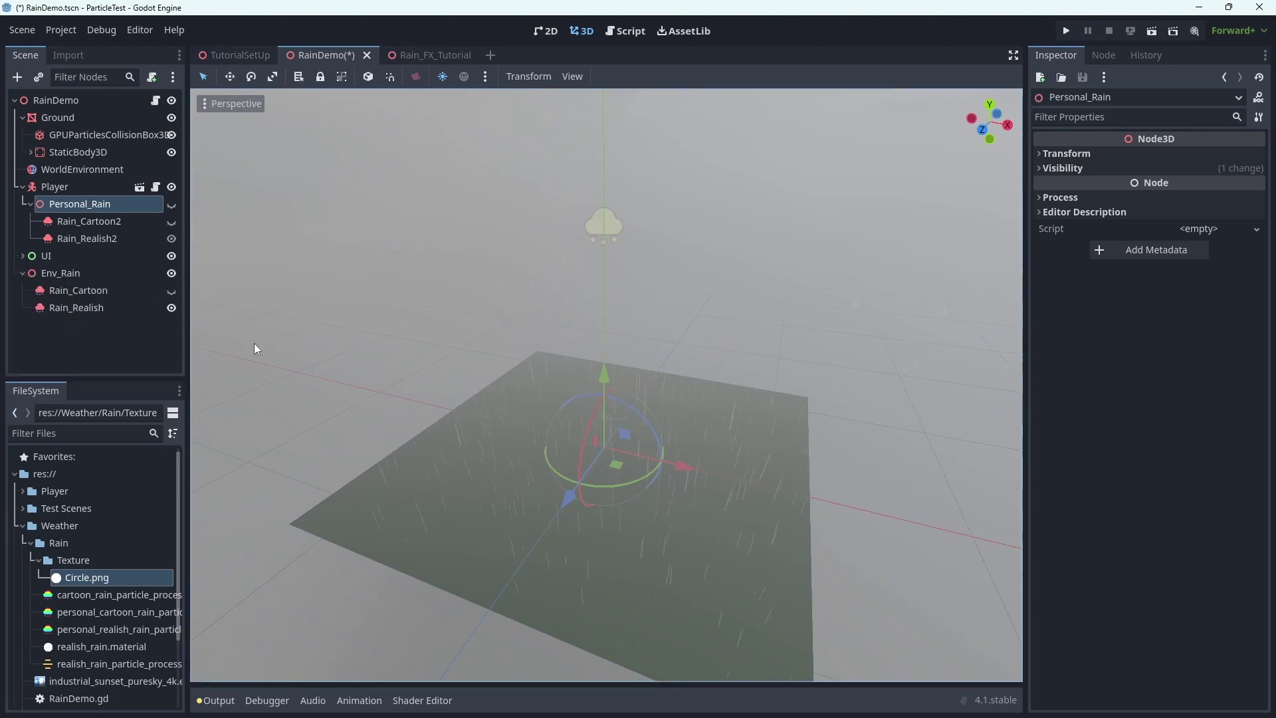
{"action": "scroll", "coordinate": [566, 313], "scroll_direction": "up", "scroll_amount": 2}
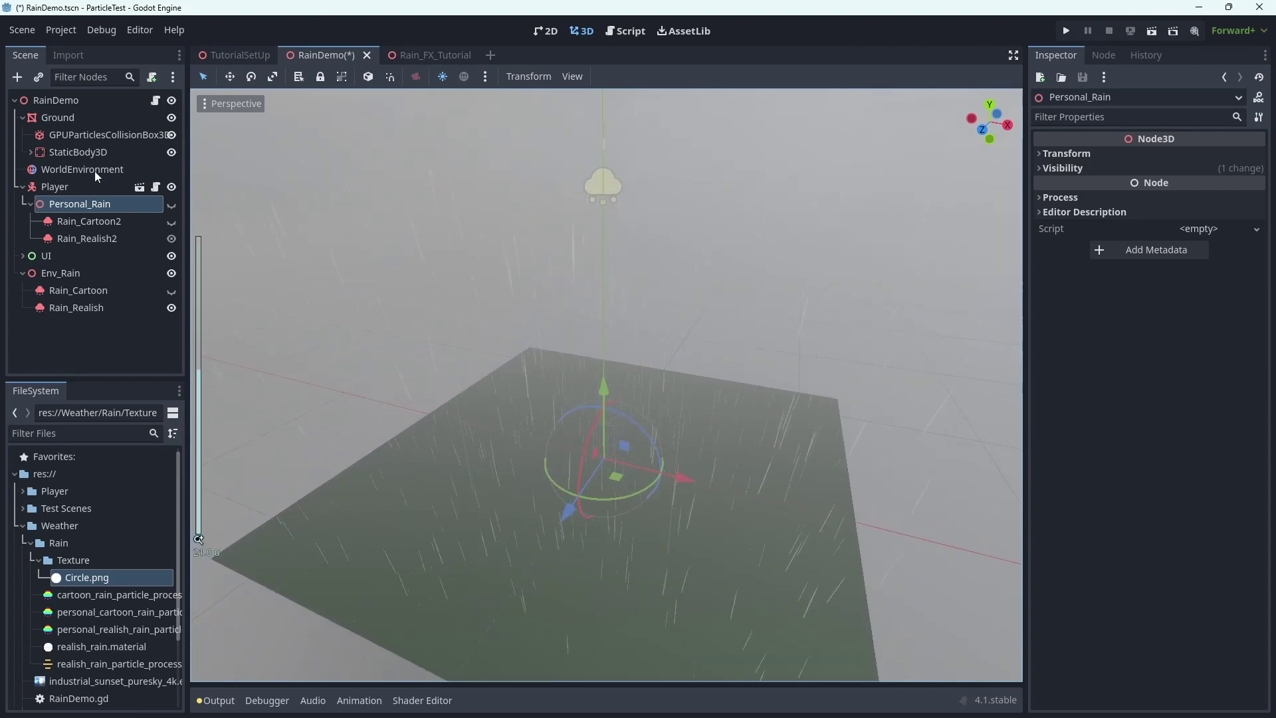
- Uncheck Volumetric Fog Enabled on RainDemo's WorldEnvironment, then select Rain_Realish
{"action": "left_click", "coordinate": [115, 174]}
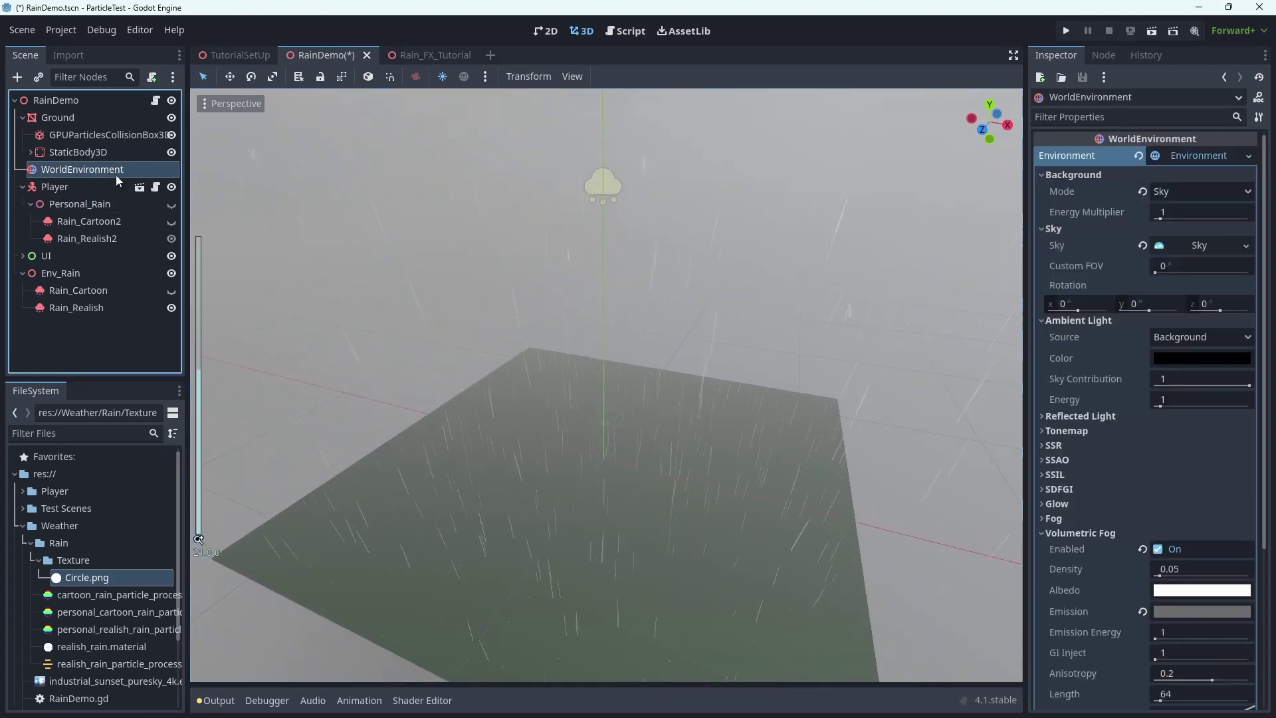
{"action": "left_click", "coordinate": [1158, 549]}
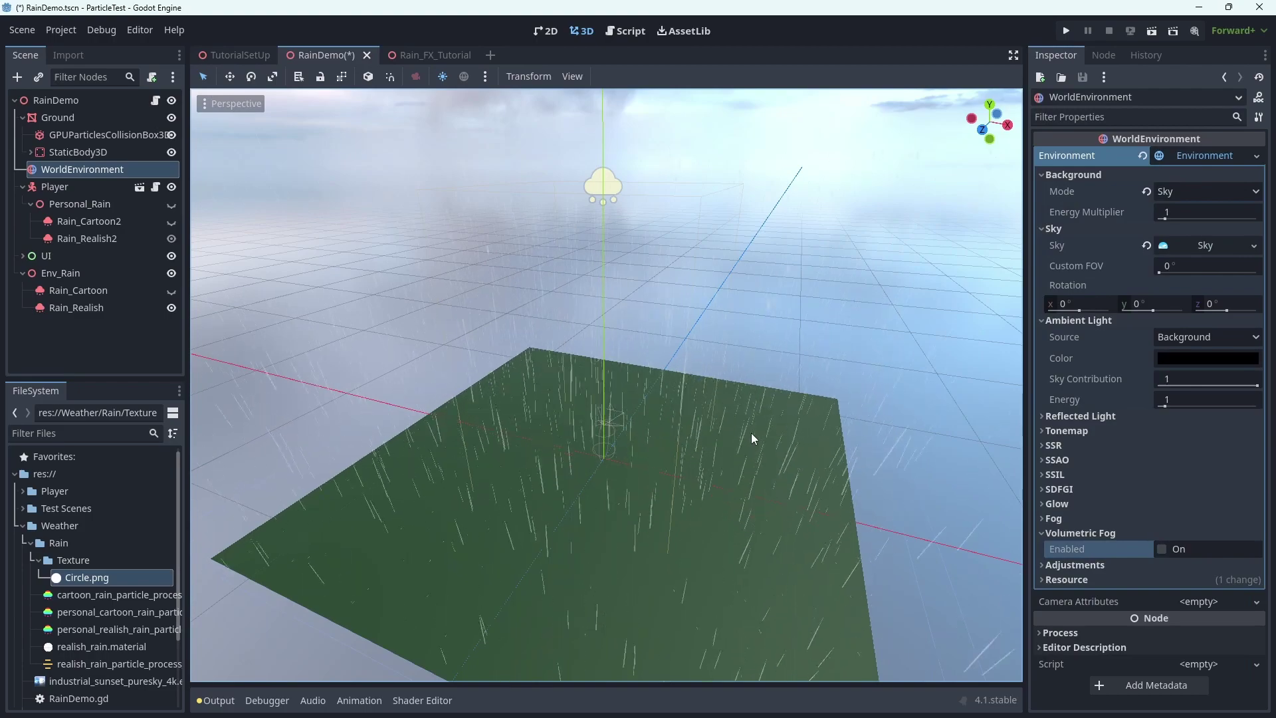
{"action": "scroll", "coordinate": [751, 433], "scroll_direction": "up", "scroll_amount": 2}
{"action": "scroll", "coordinate": [751, 432], "scroll_direction": "down", "scroll_amount": 3}
{"action": "scroll", "coordinate": [751, 433], "scroll_direction": "up", "scroll_amount": 1}
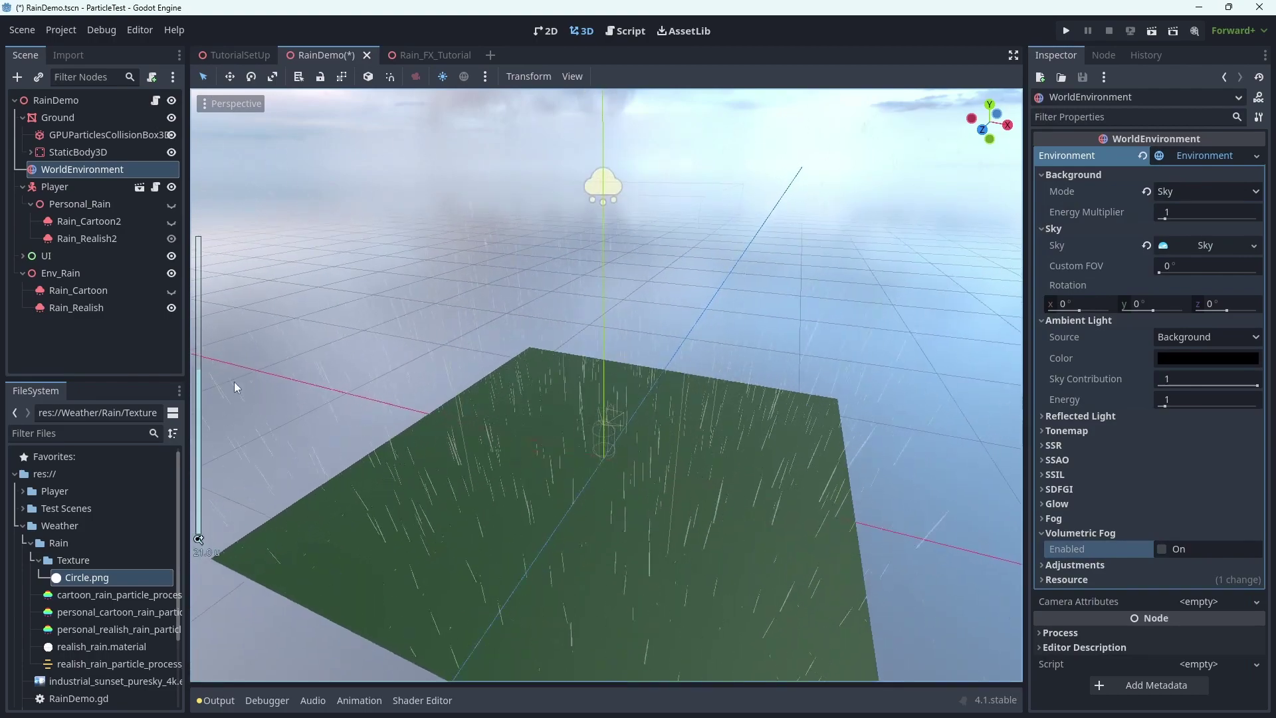
{"action": "left_click", "coordinate": [76, 307]}
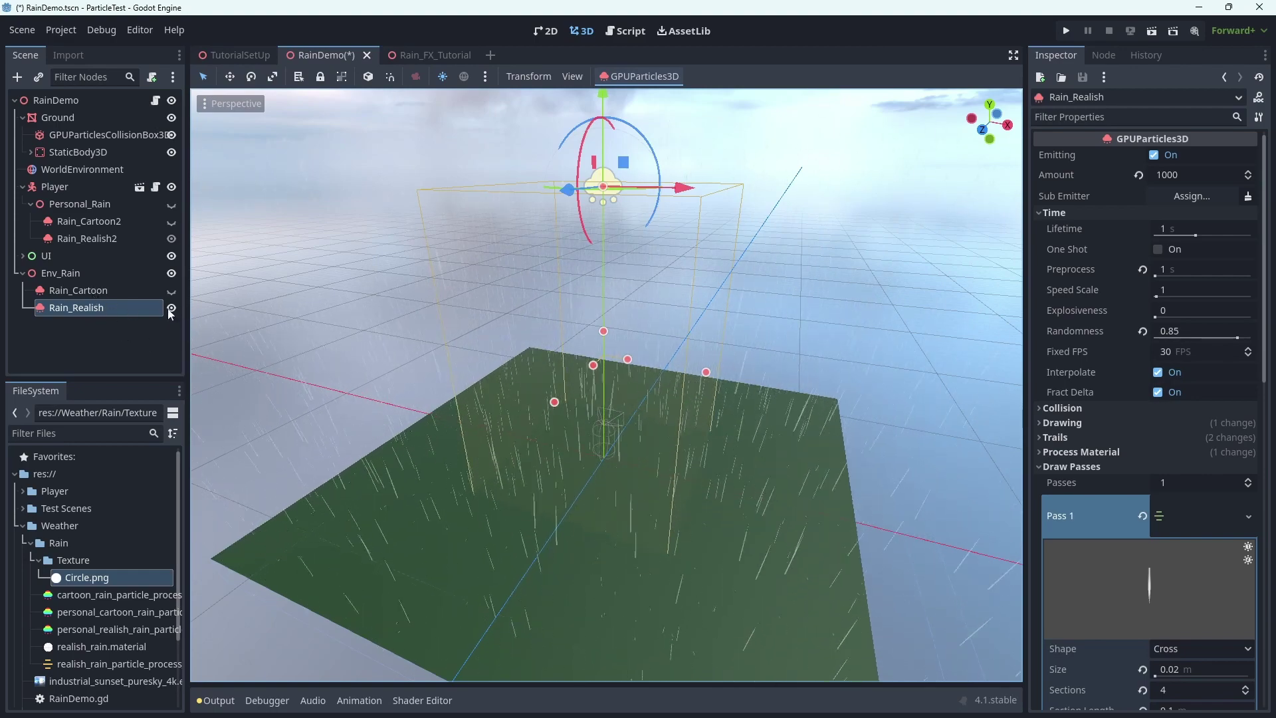
- Hide Env_Rain, show Personal_Rain with Rain_Realish visible, and orbit to inspect
{"action": "left_click", "coordinate": [171, 274]}
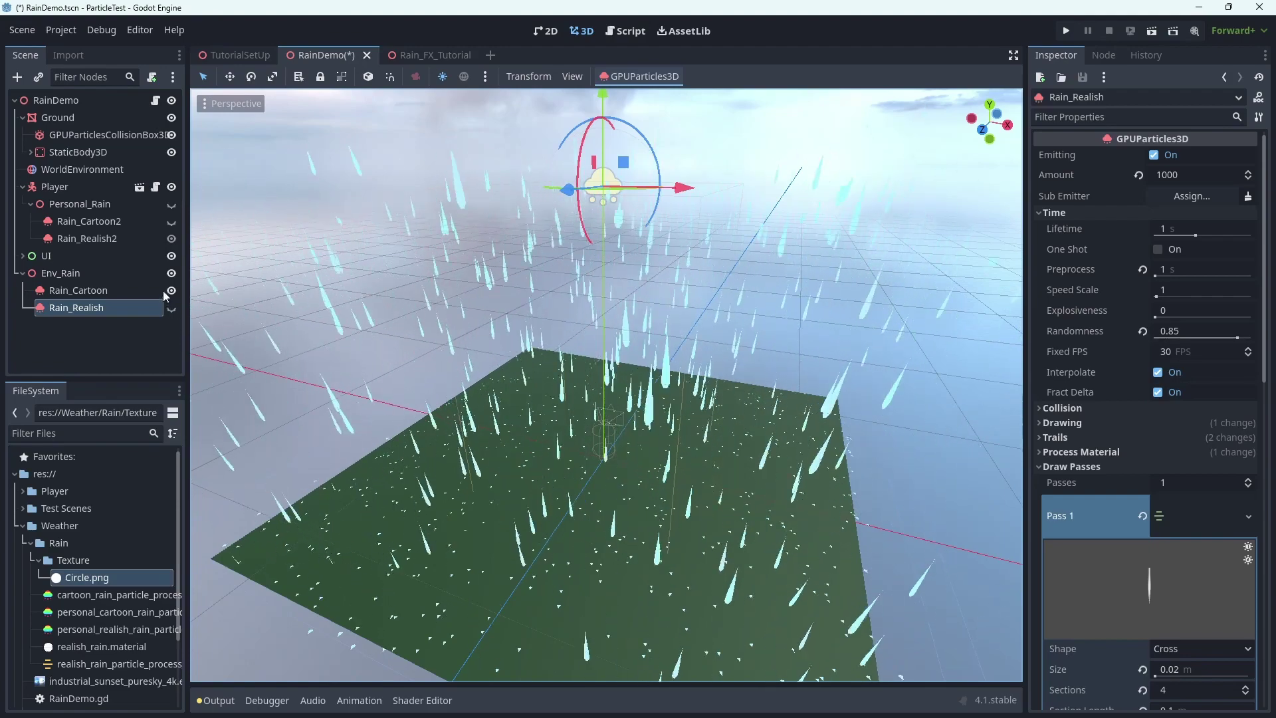
{"action": "left_click", "coordinate": [171, 273]}
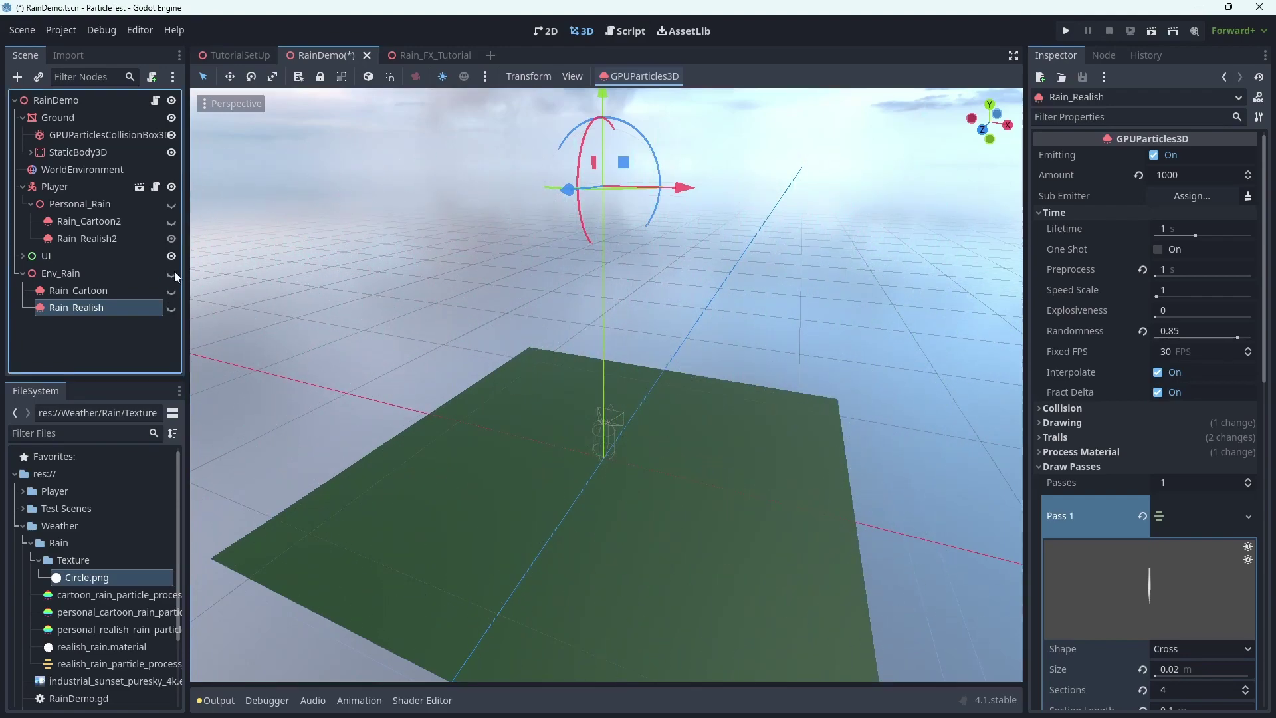
{"action": "left_click", "coordinate": [172, 208]}
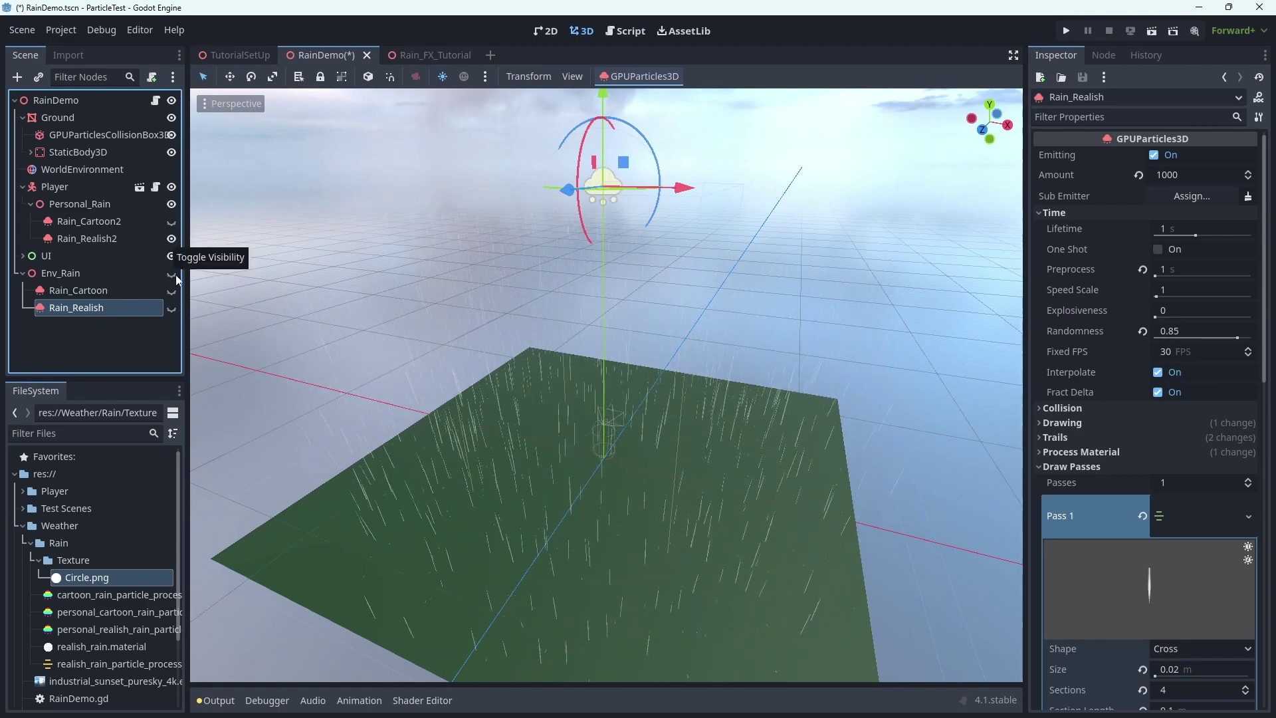
{"action": "left_click", "coordinate": [172, 308]}
{"action": "double_click", "coordinate": [147, 311]}
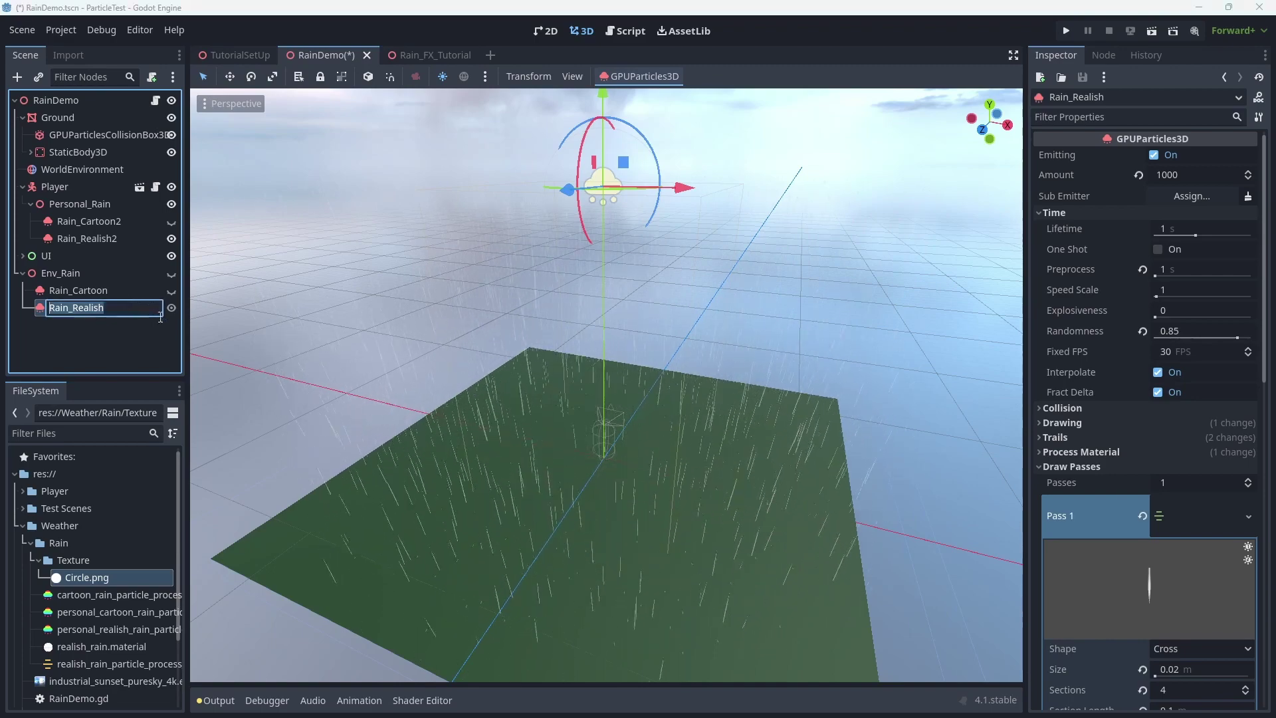
{"action": "left_click", "coordinate": [116, 287]}
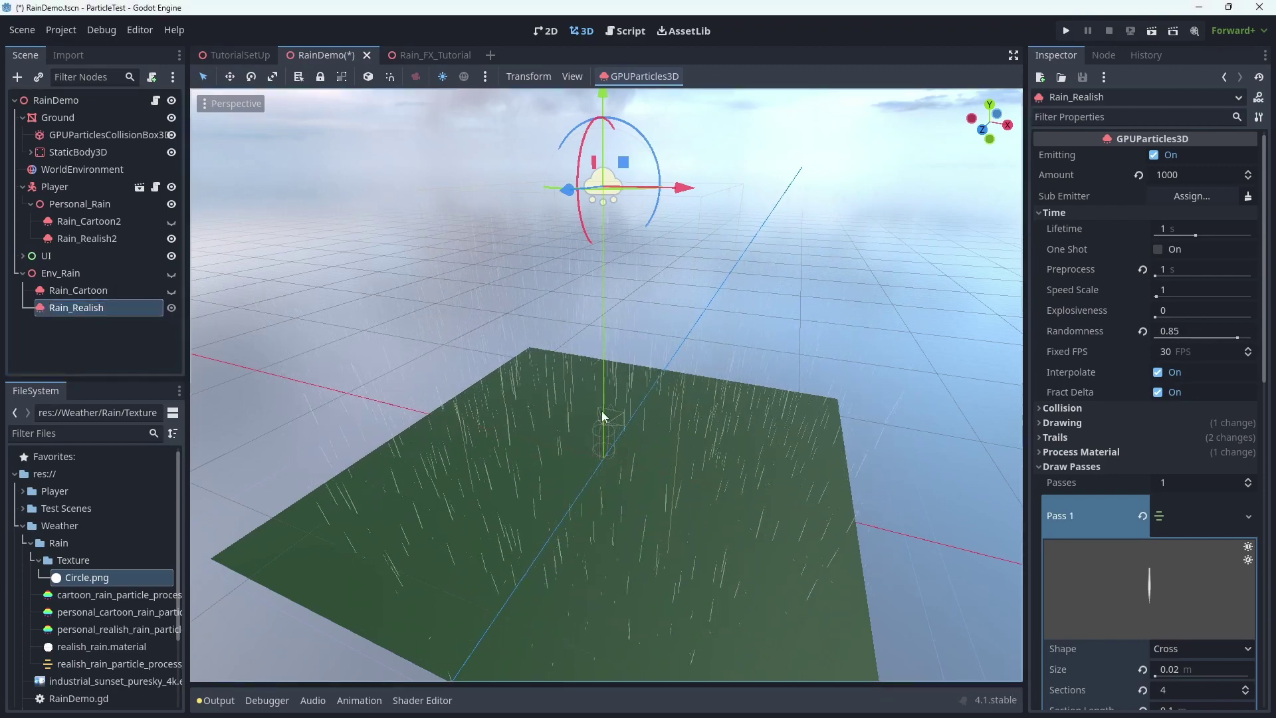
{"action": "middle_click_drag", "start_coordinate": [613, 310], "coordinate": [627, 443]}
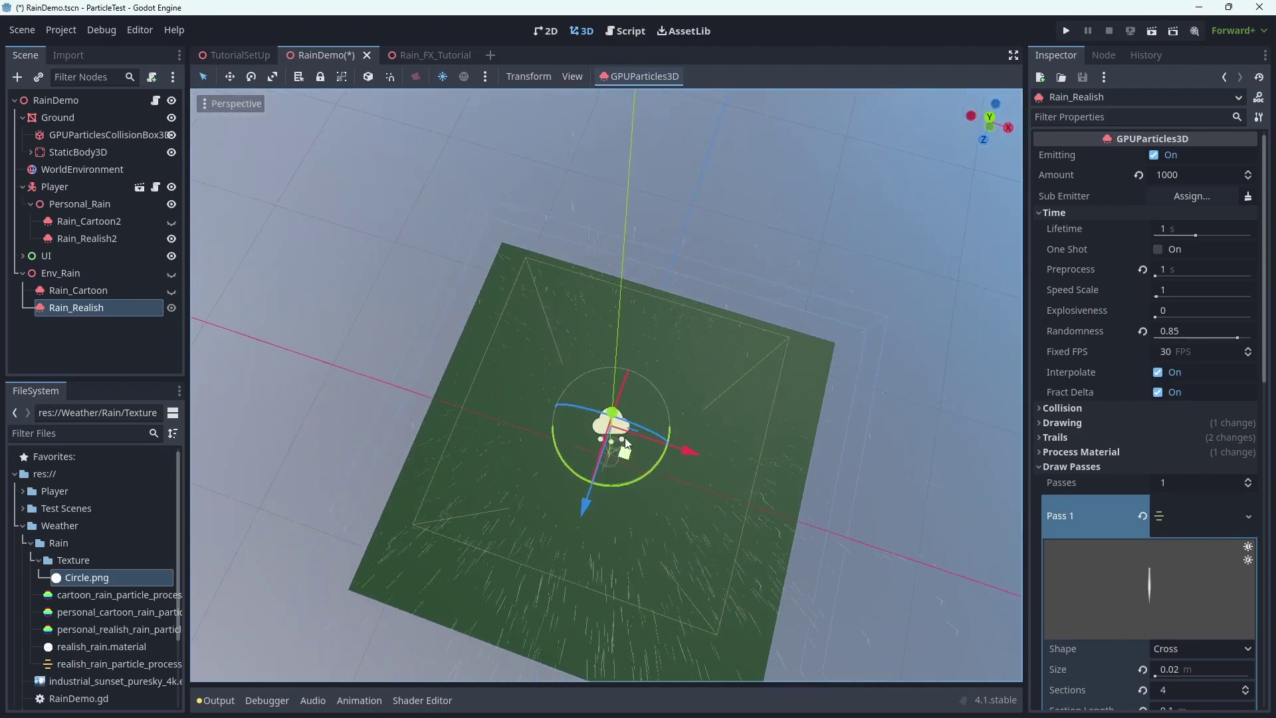
{"action": "middle_click_drag", "start_coordinate": [629, 395], "coordinate": [596, 281]}
- Review Rain_Realish2's Ring emission: radius 10, inner radius 4, height 0.5
{"action": "left_click", "coordinate": [1081, 452]}
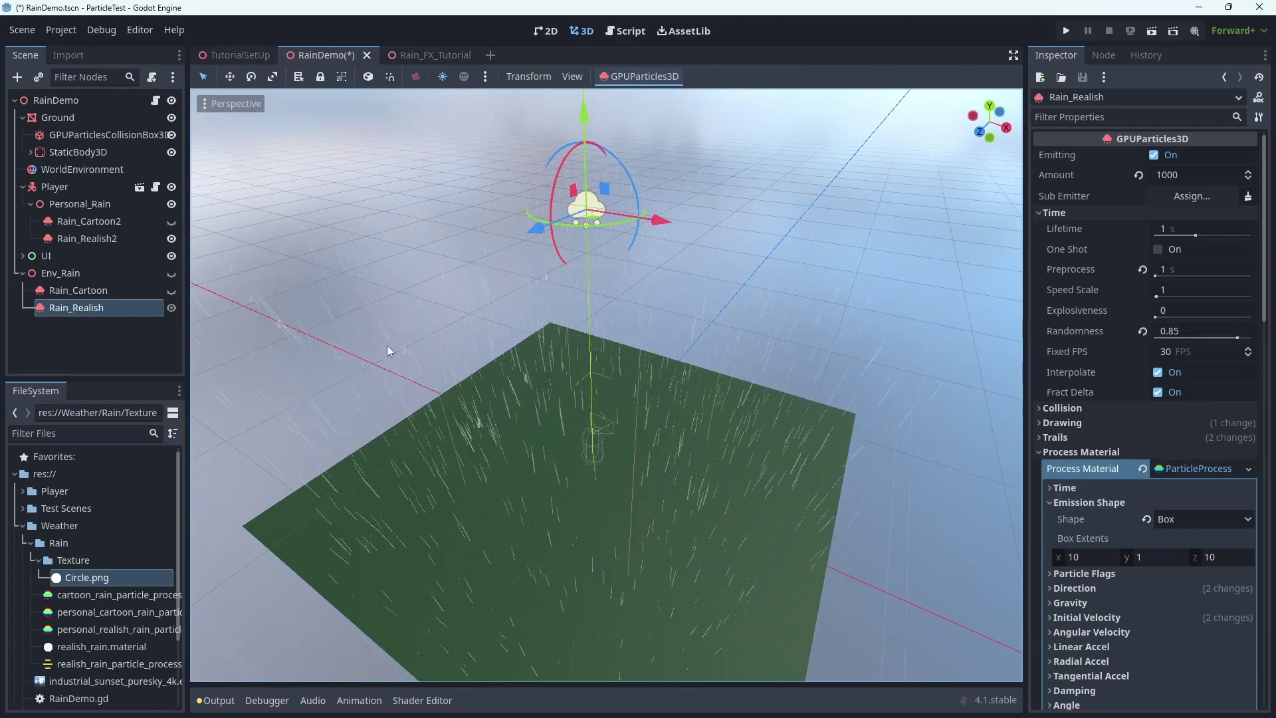
{"action": "left_click", "coordinate": [78, 239]}
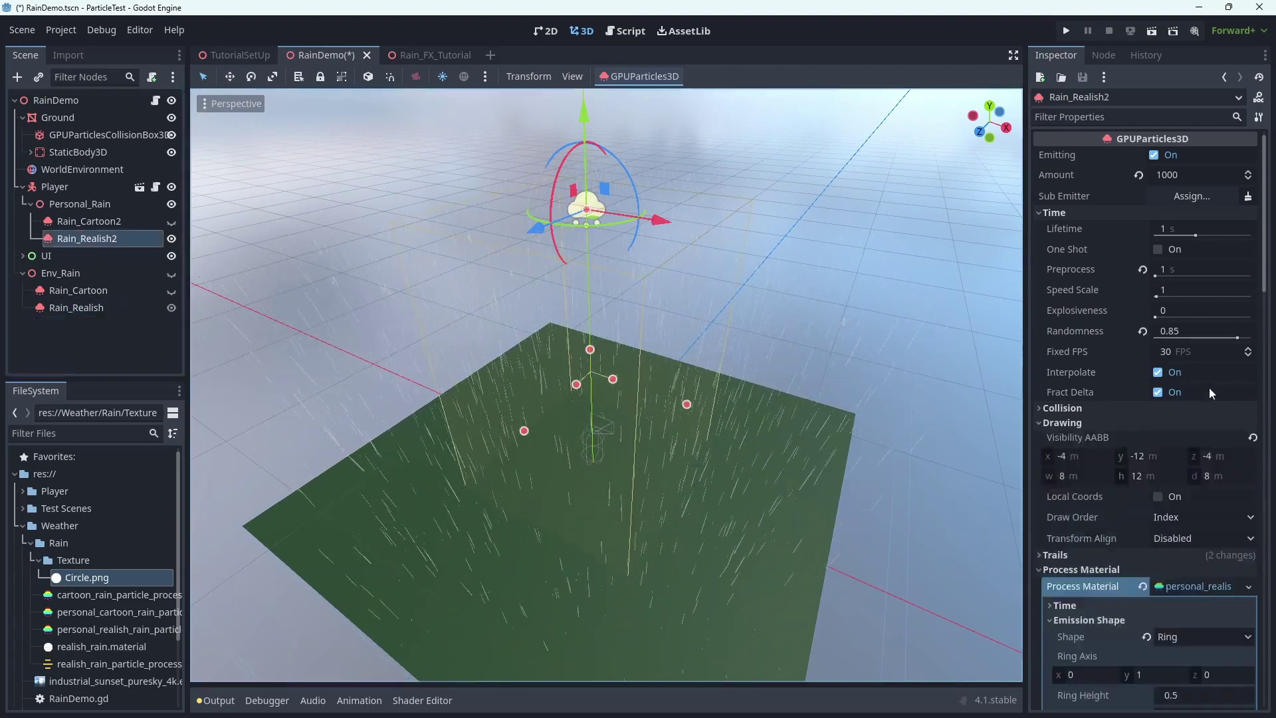
{"action": "scroll", "coordinate": [1134, 589], "scroll_direction": "down", "scroll_amount": 3}
{"action": "scroll", "coordinate": [1127, 590], "scroll_direction": "down", "scroll_amount": 2}
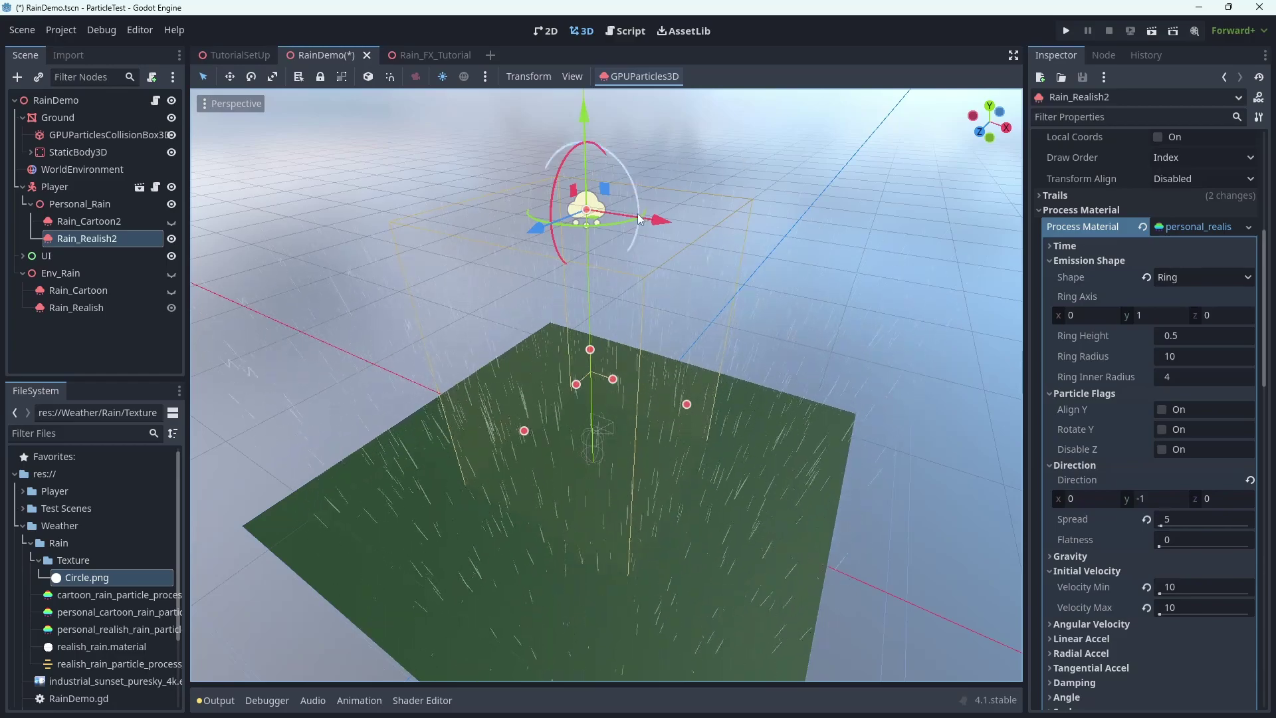
{"action": "left_click", "coordinate": [1159, 31]}
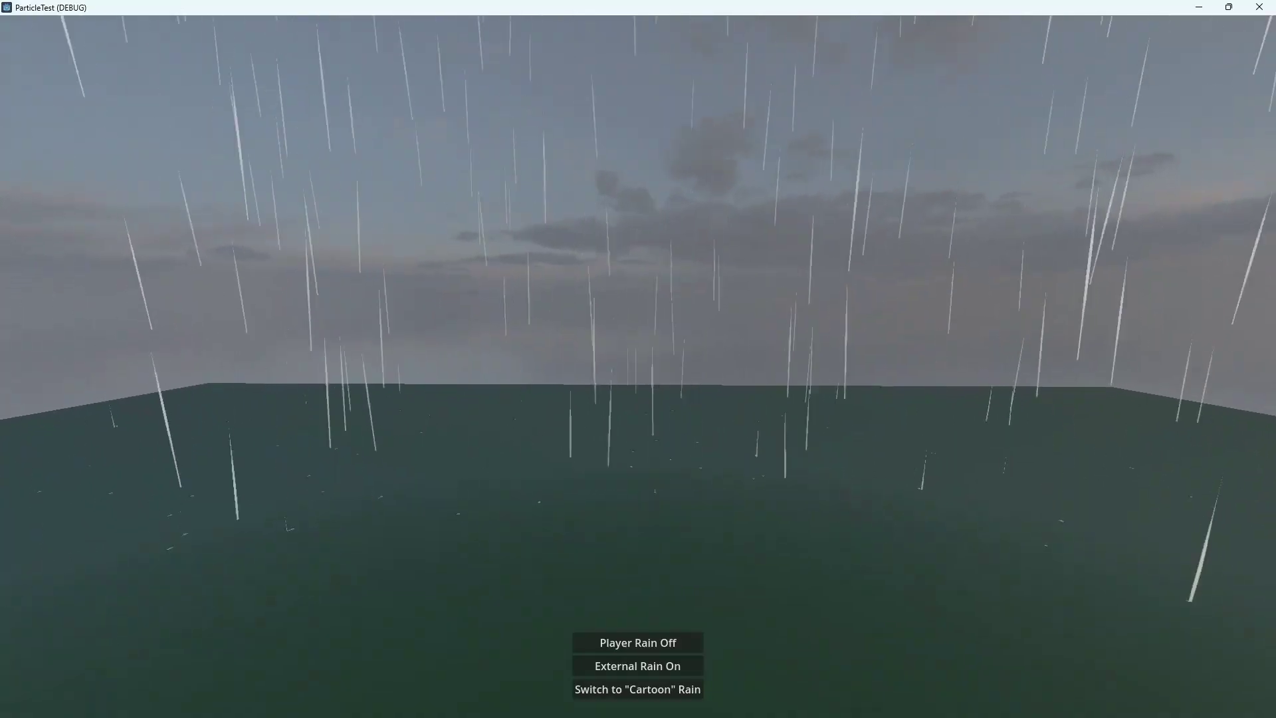
{"action": "key", "text": "w"}
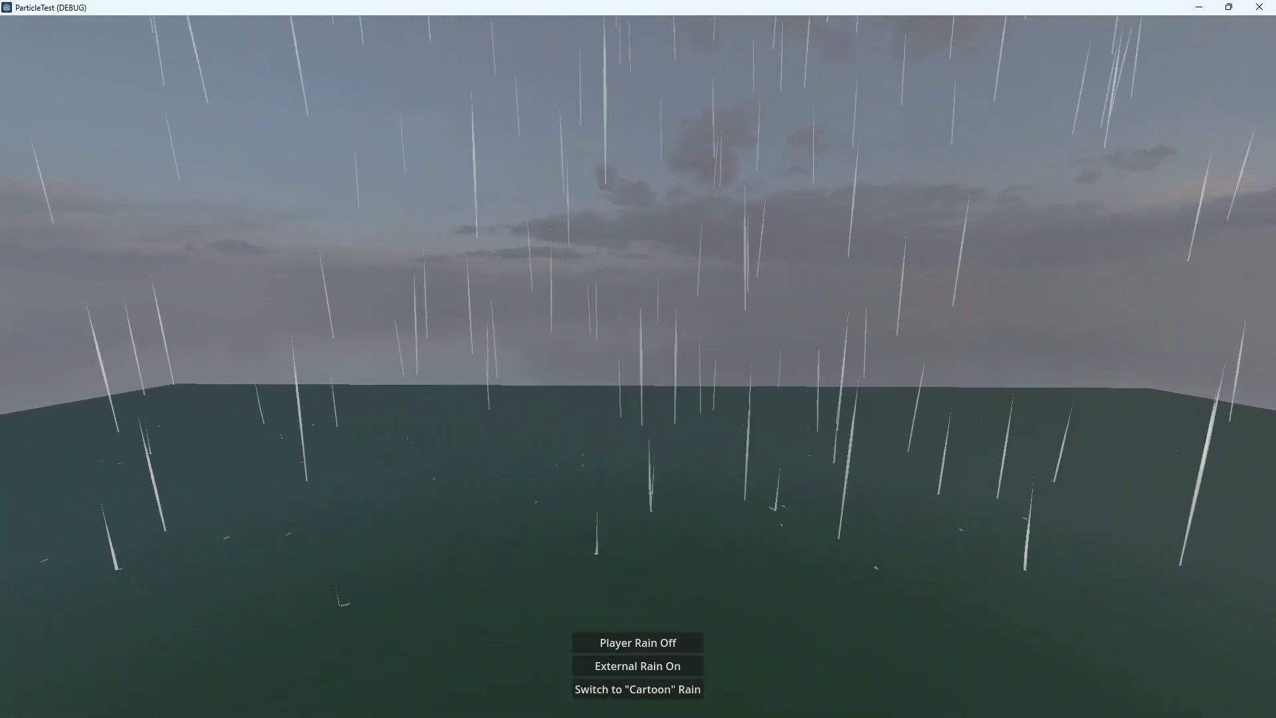
{"action": "key", "text": "w"}
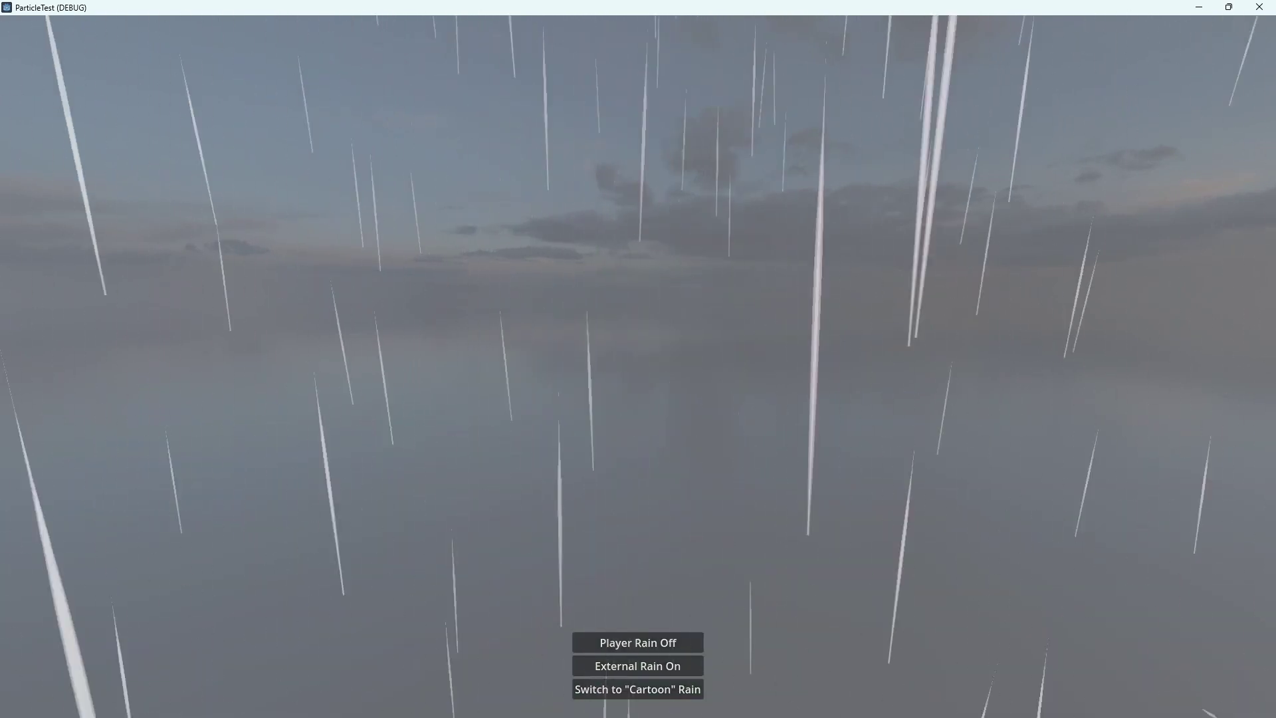
{"action": "key", "text": "Right"}
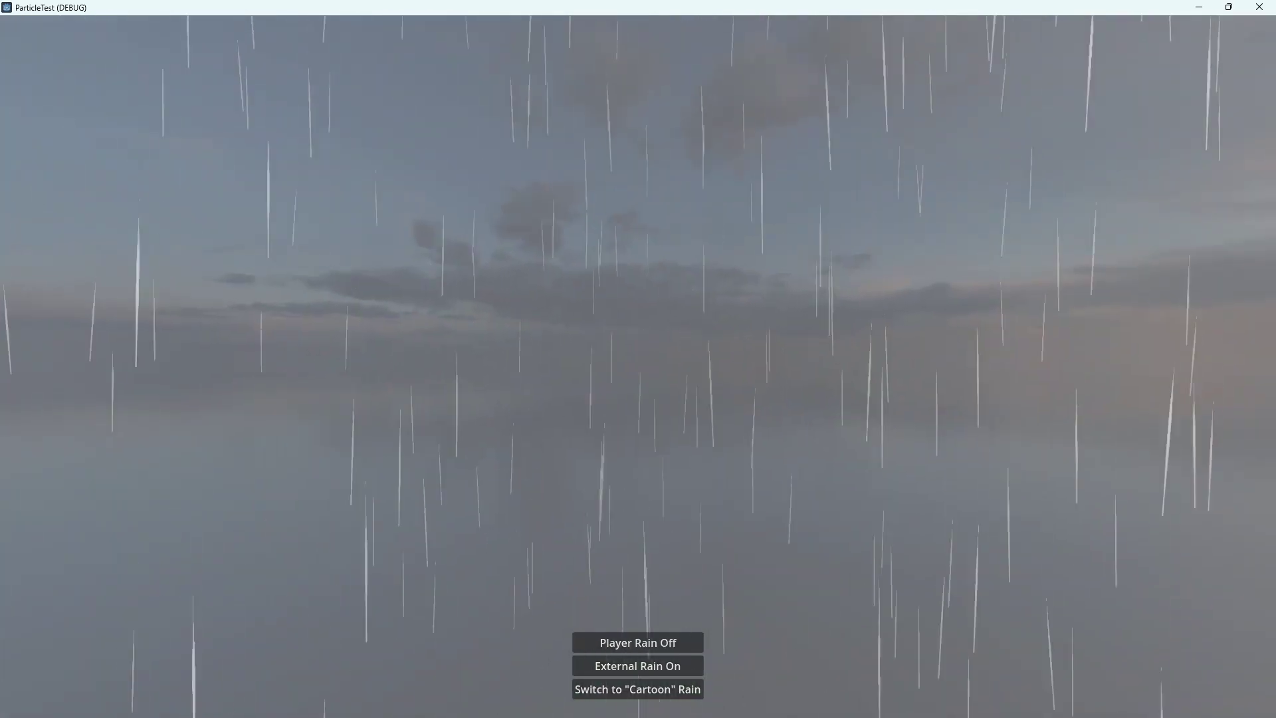
{"action": "key", "text": "w"}
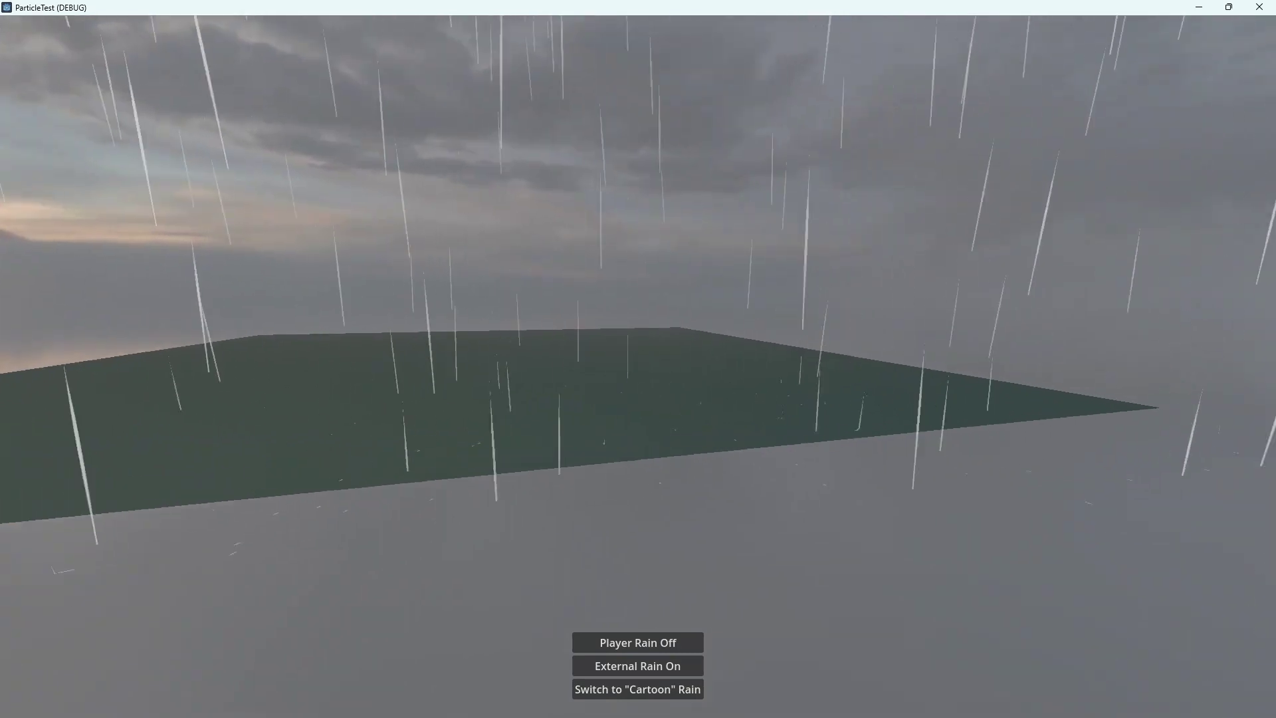
{"action": "key", "text": "w"}
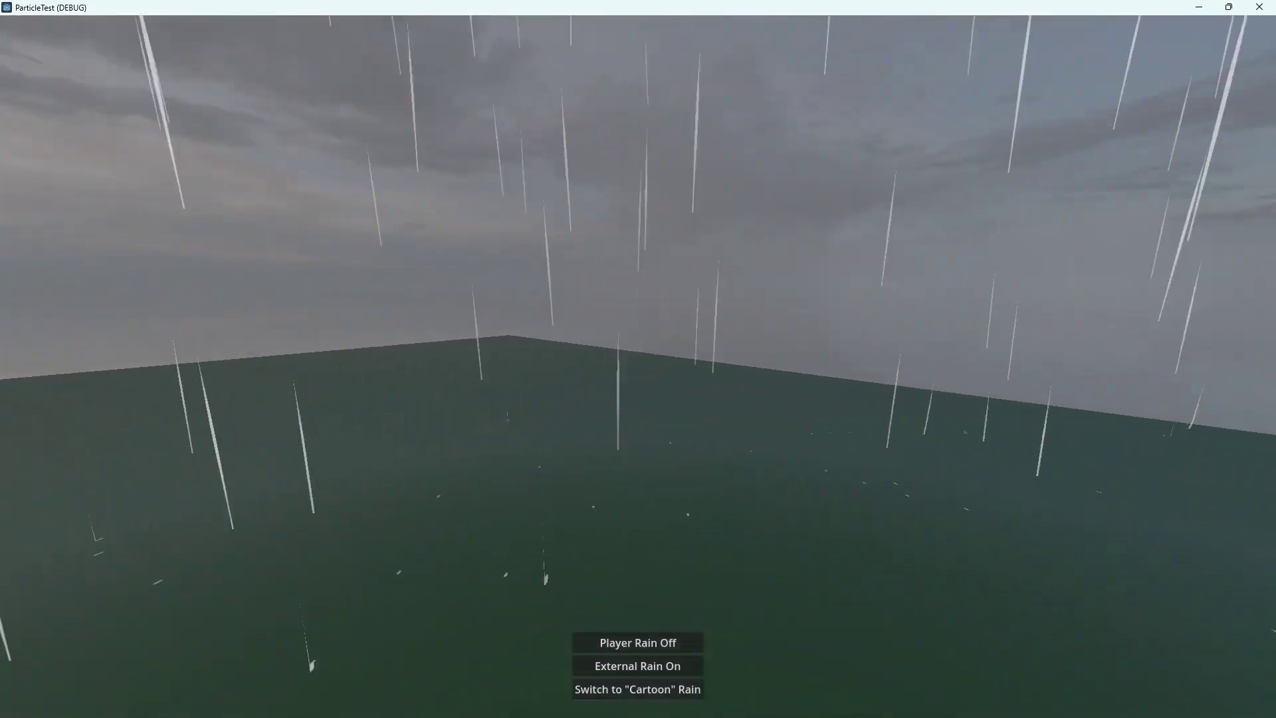
{"action": "key", "text": "Left"}
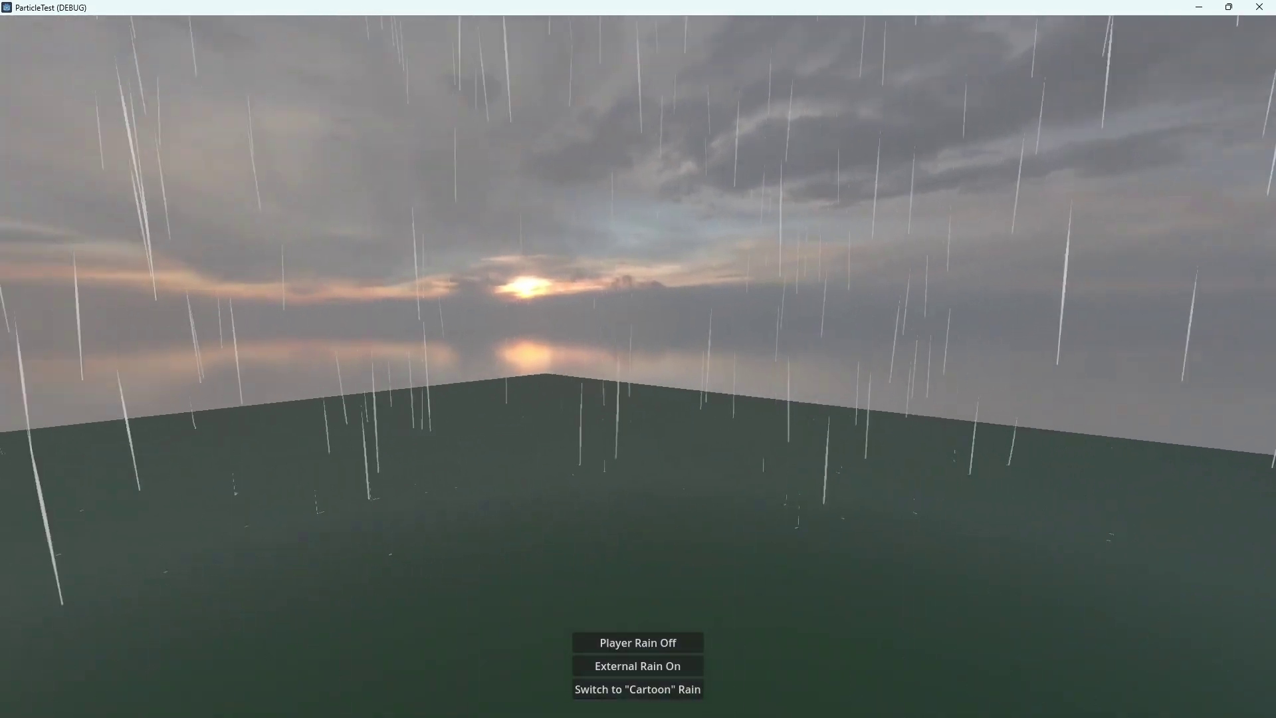
{"action": "key", "text": "Left"}
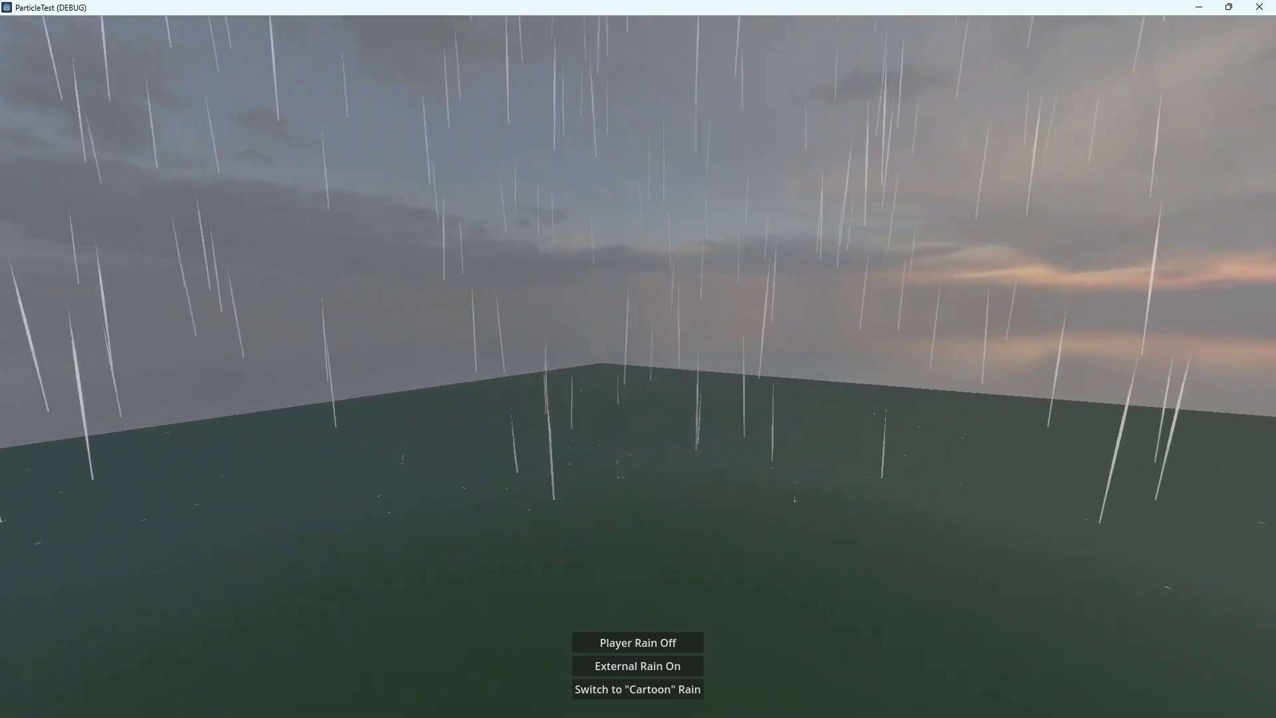
{"action": "key", "text": "Right"}
{"action": "key", "text": "Left"}
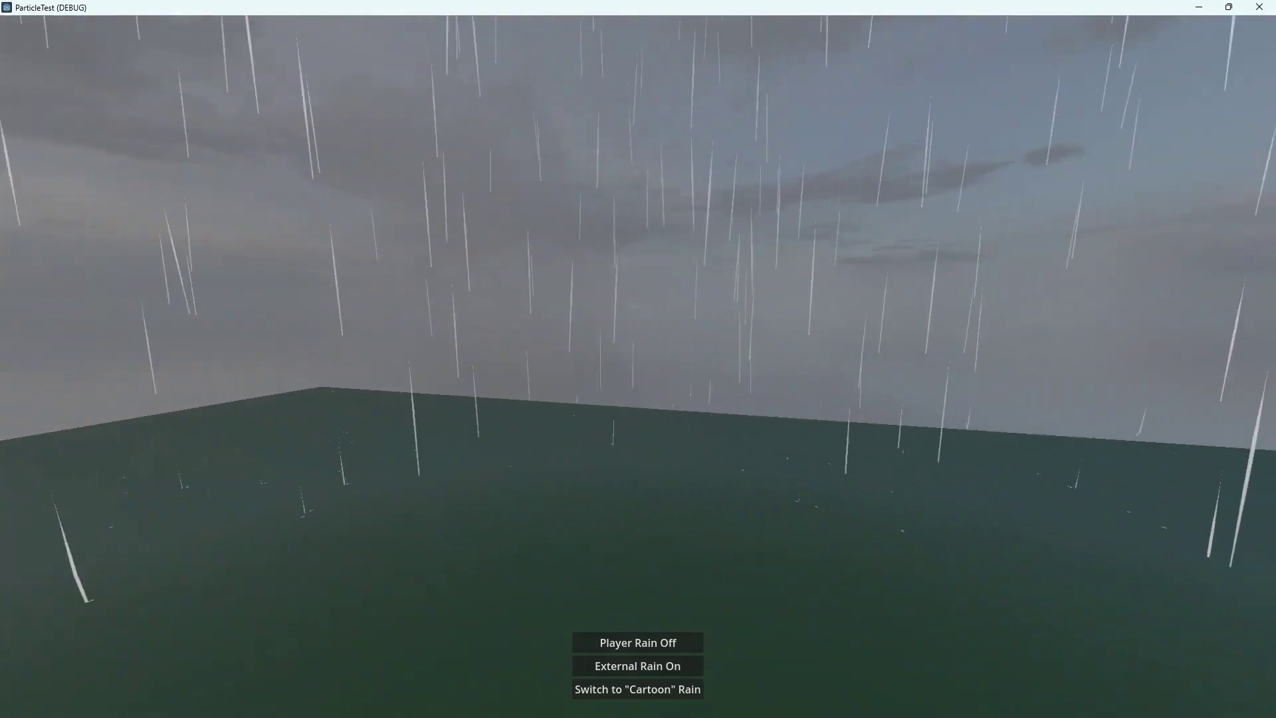
{"action": "key", "text": "Right"}
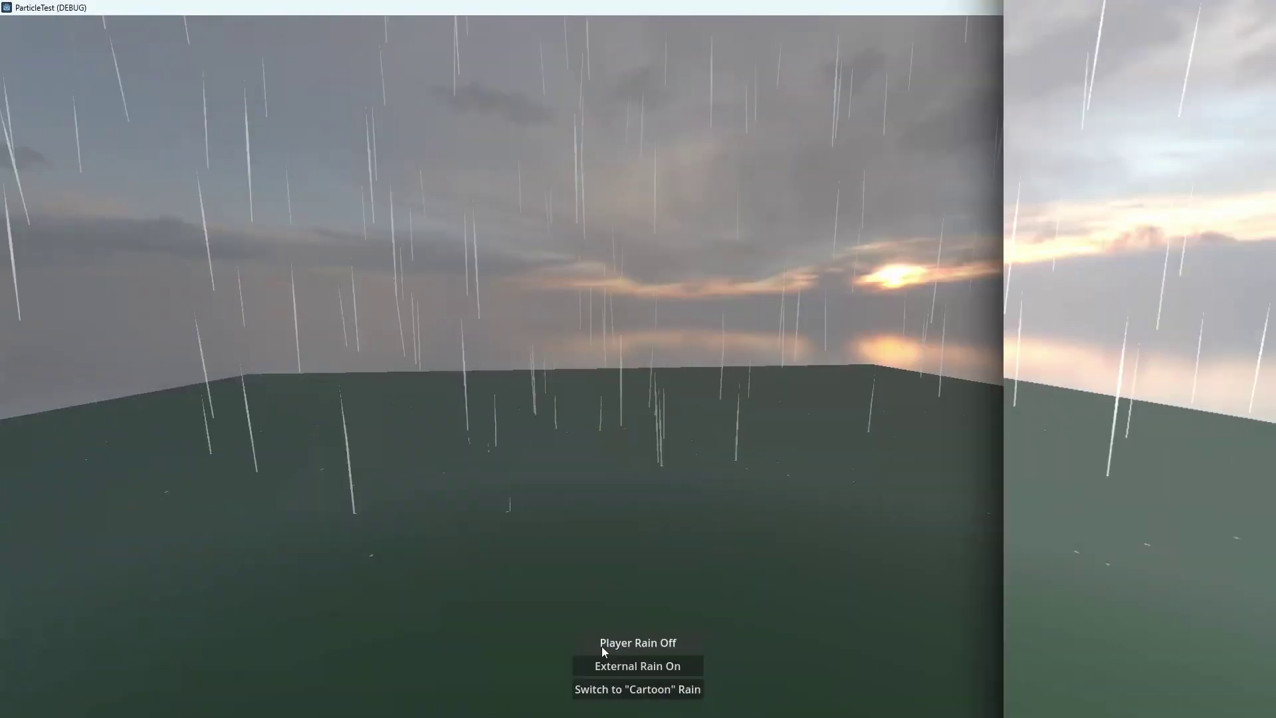
{"action": "left_click", "coordinate": [601, 646]}
{"action": "left_click", "coordinate": [608, 669]}
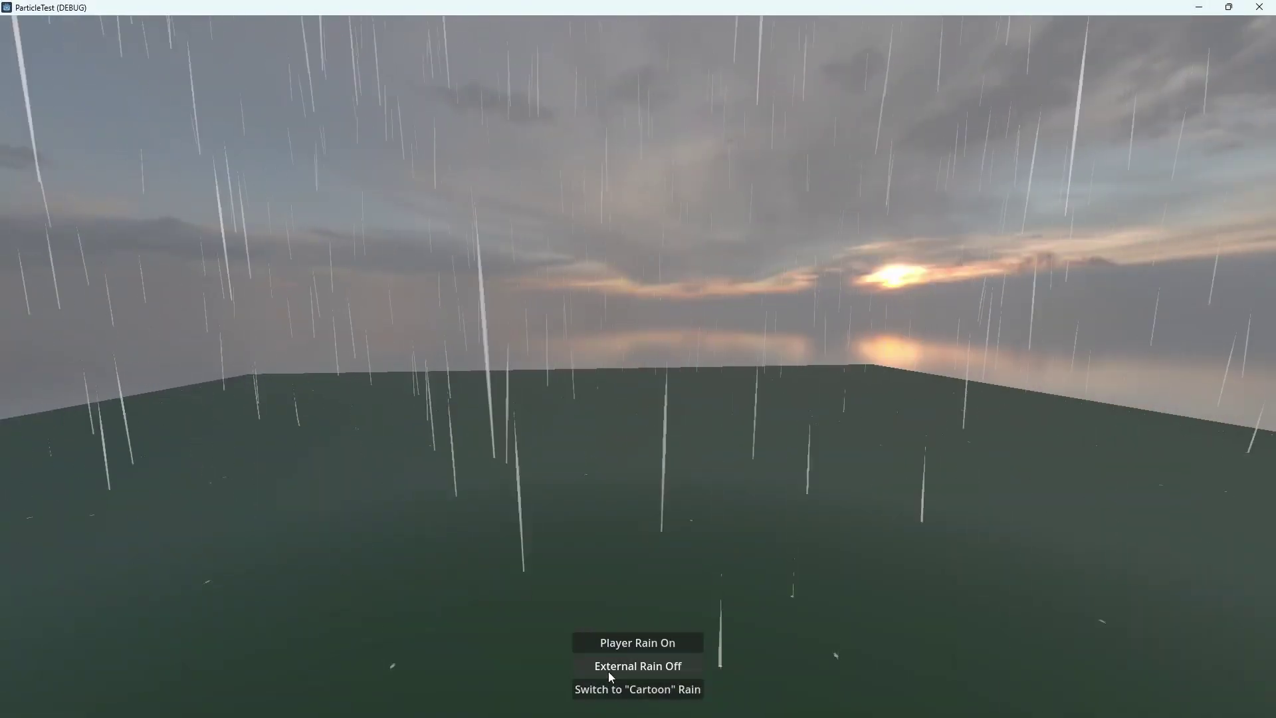
{"action": "left_click", "coordinate": [572, 460]}
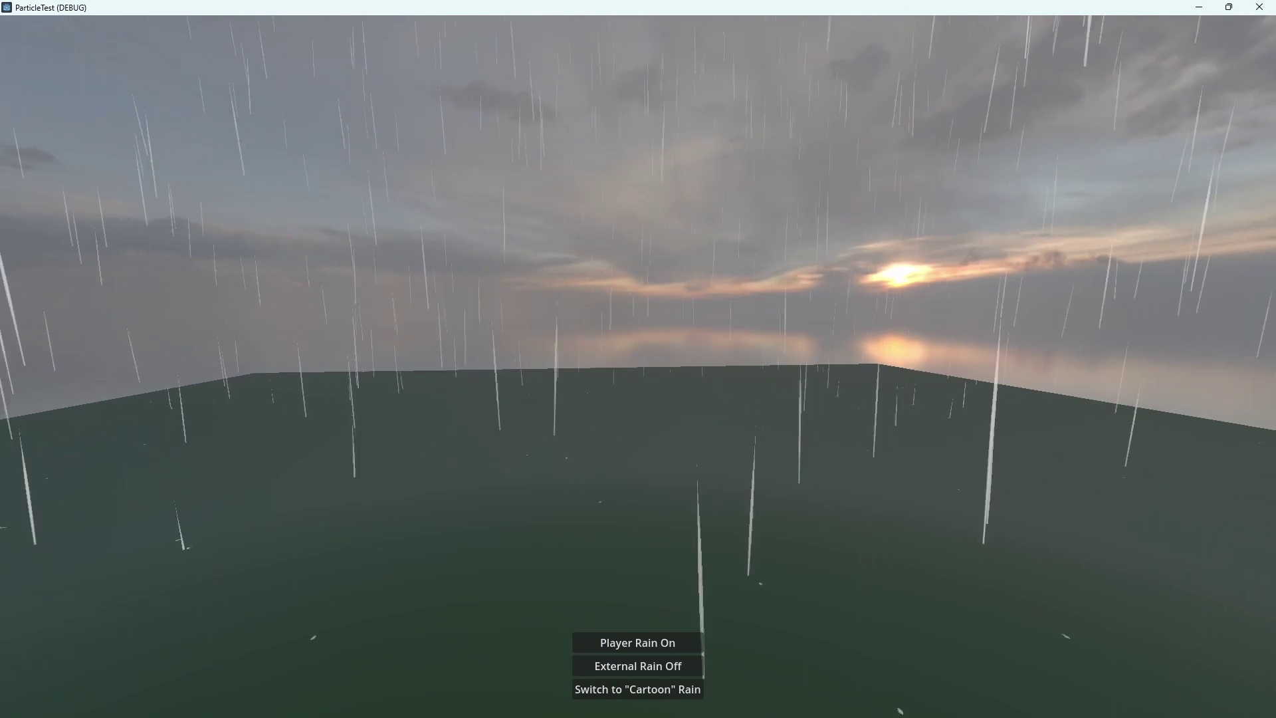
{"action": "key", "text": "s"}
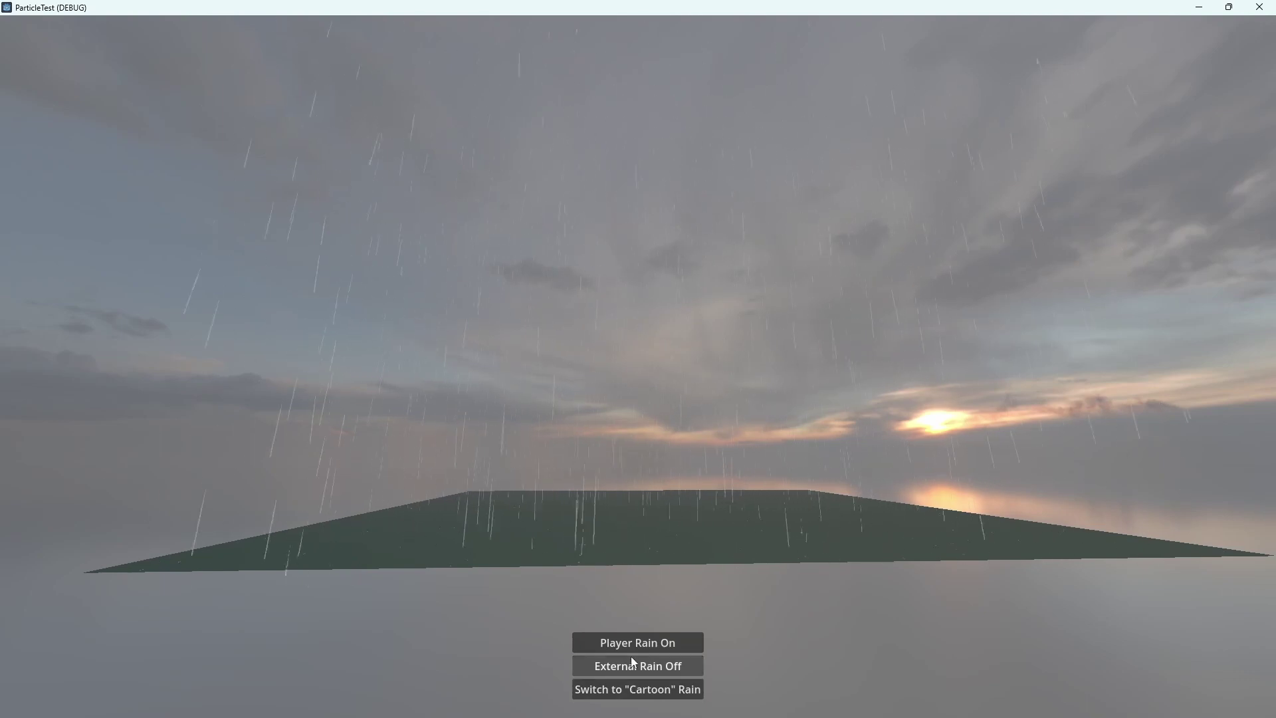
{"action": "left_click", "coordinate": [650, 639]}
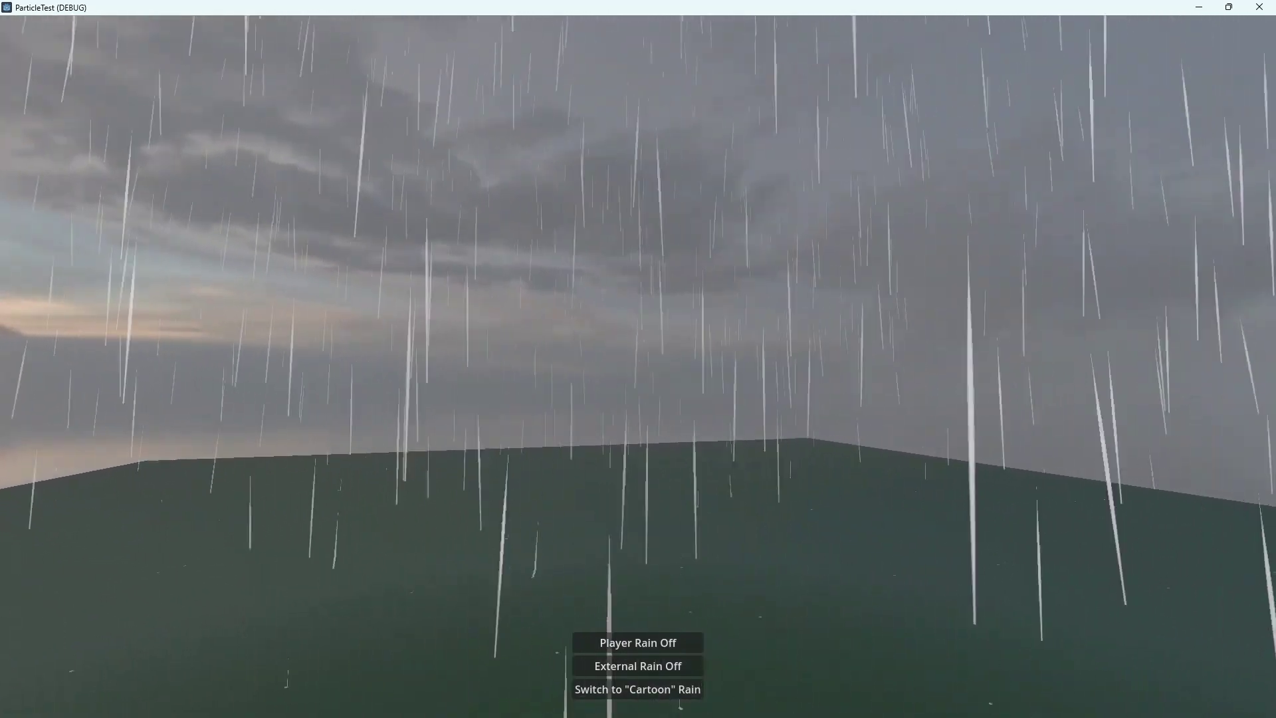
{"action": "key", "text": "Escape"}
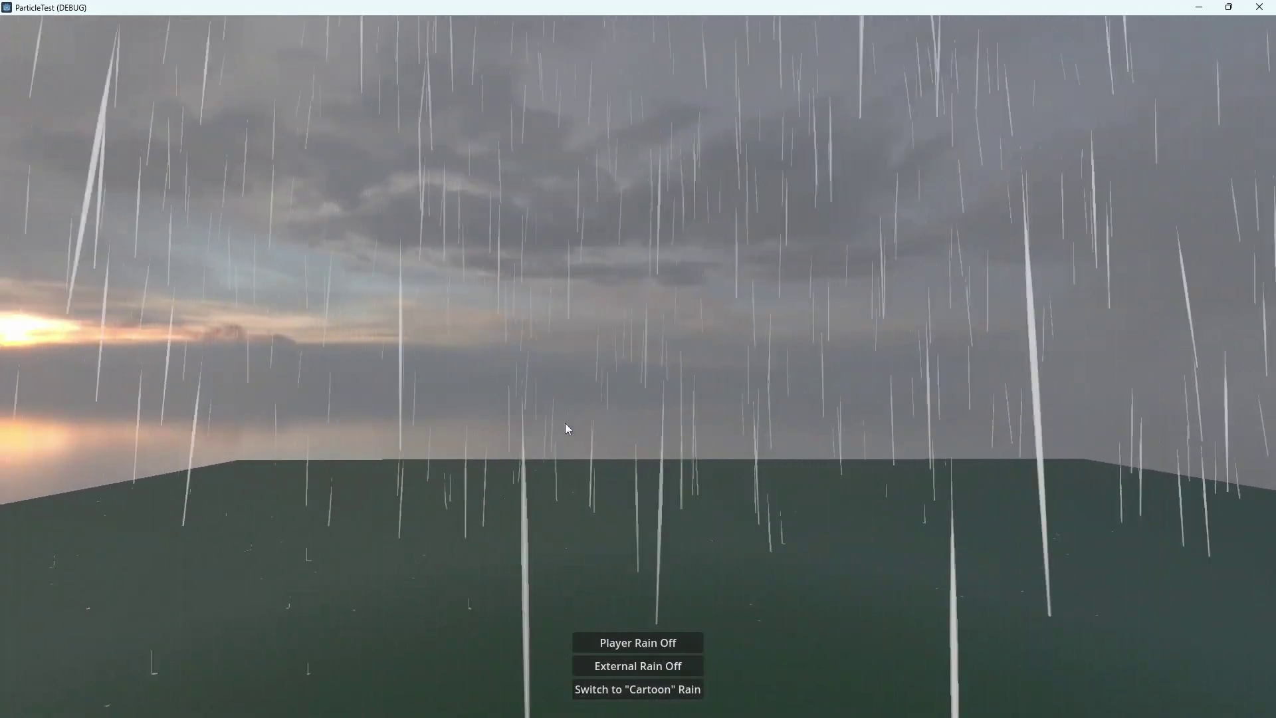
{"action": "left_click", "coordinate": [638, 667]}
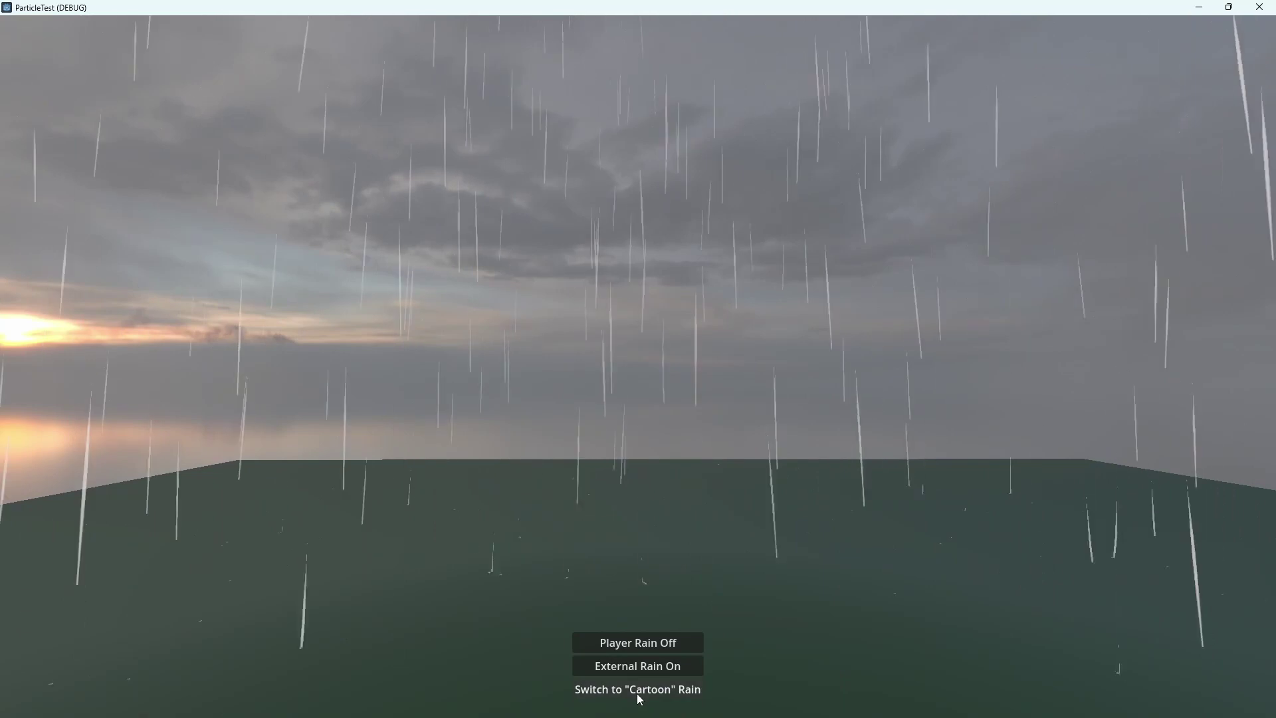
- Switch to cartoon rain, turning player rain off and the external box rain on
{"action": "left_click", "coordinate": [639, 689]}
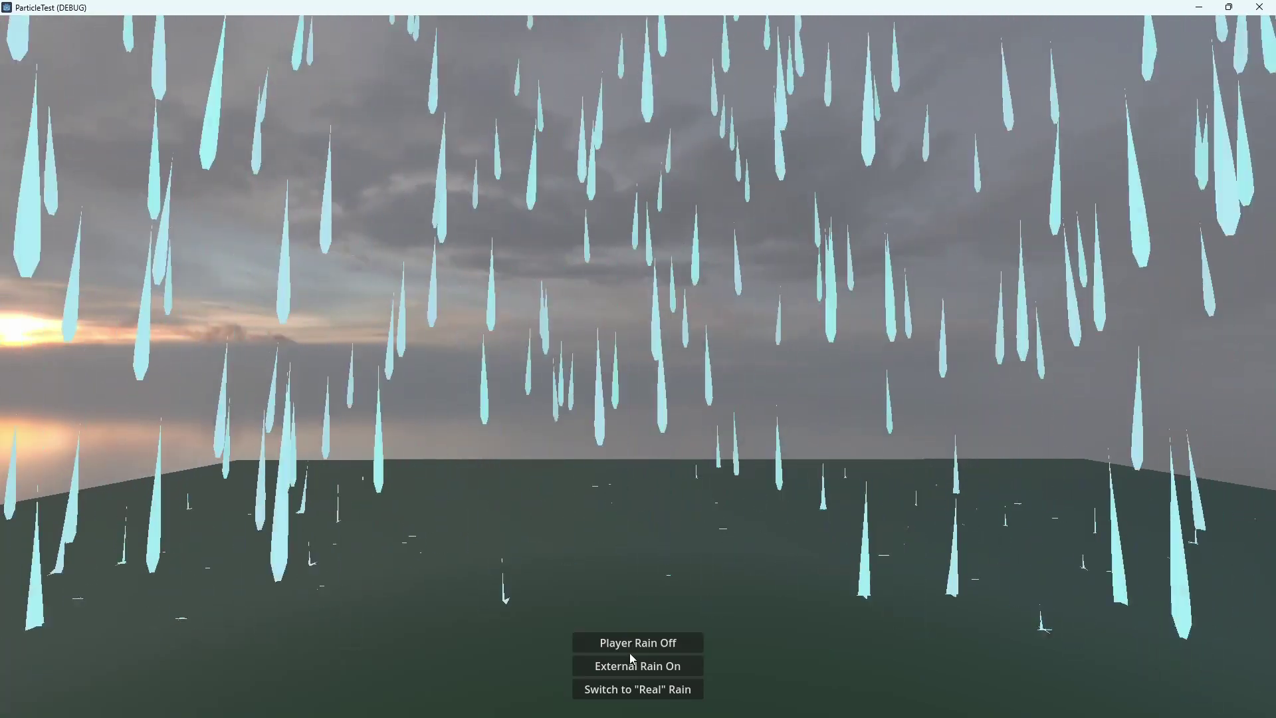
{"action": "left_click", "coordinate": [630, 650]}
{"action": "left_click", "coordinate": [625, 671]}
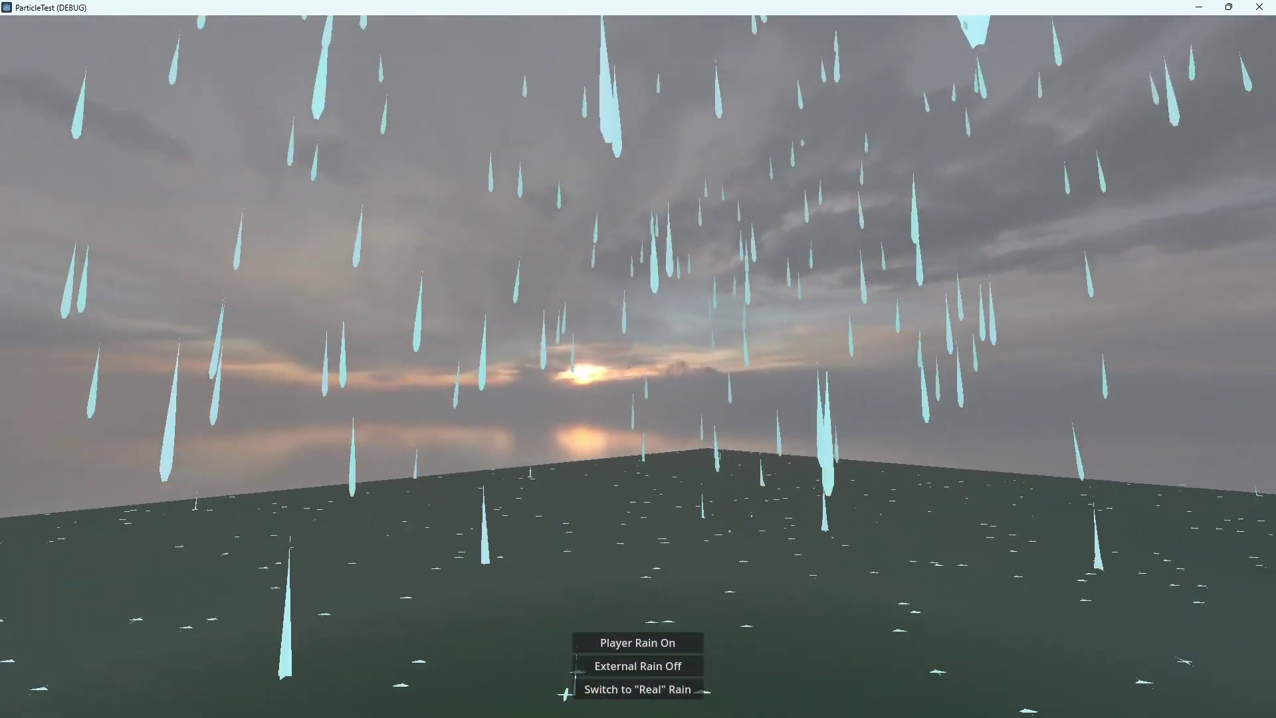
- Walk backward and strafe right across the platform under the box rain, then free the mouse
{"action": "key", "text": "s"}
{"action": "key", "text": "d"}
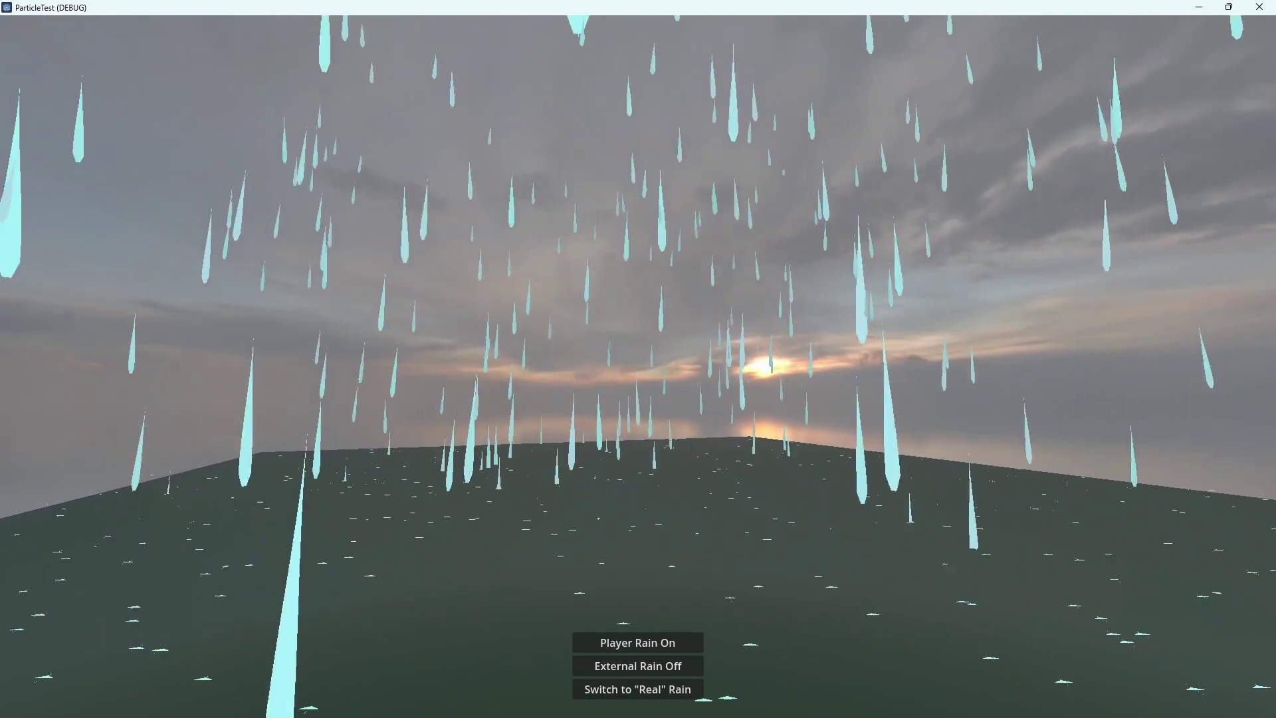
{"action": "key", "text": "d"}
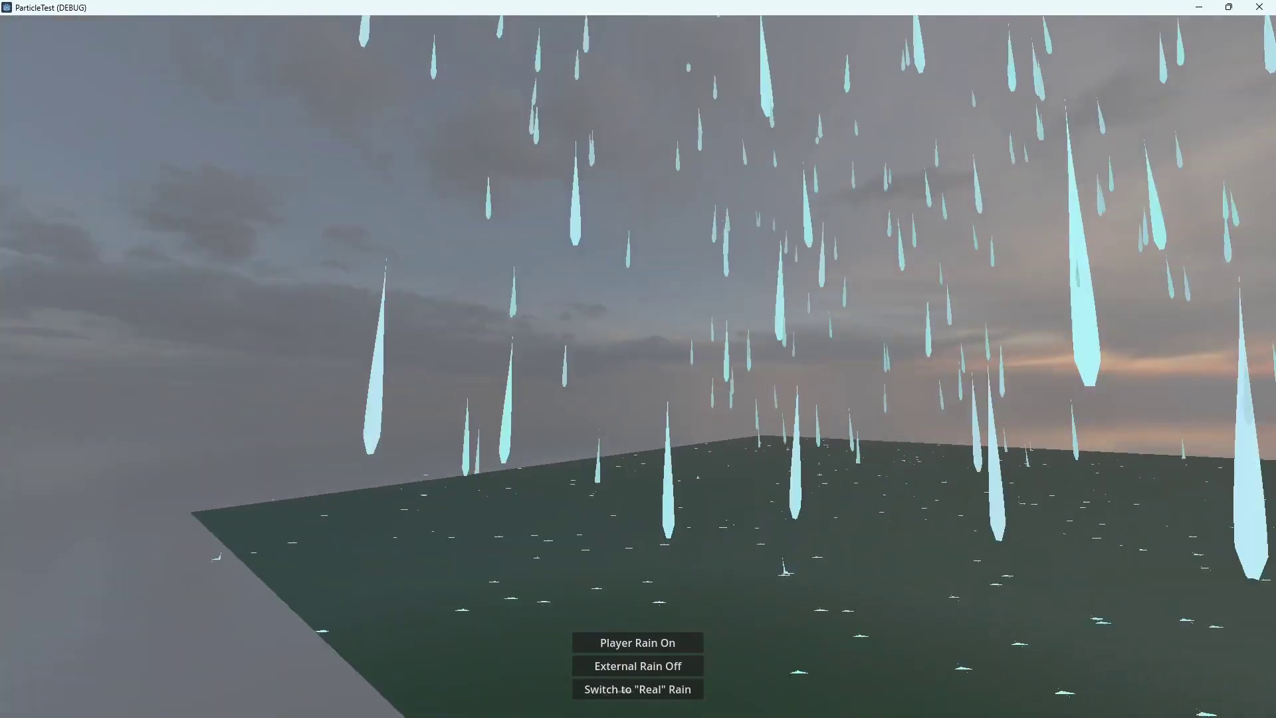
{"action": "key", "text": "d"}
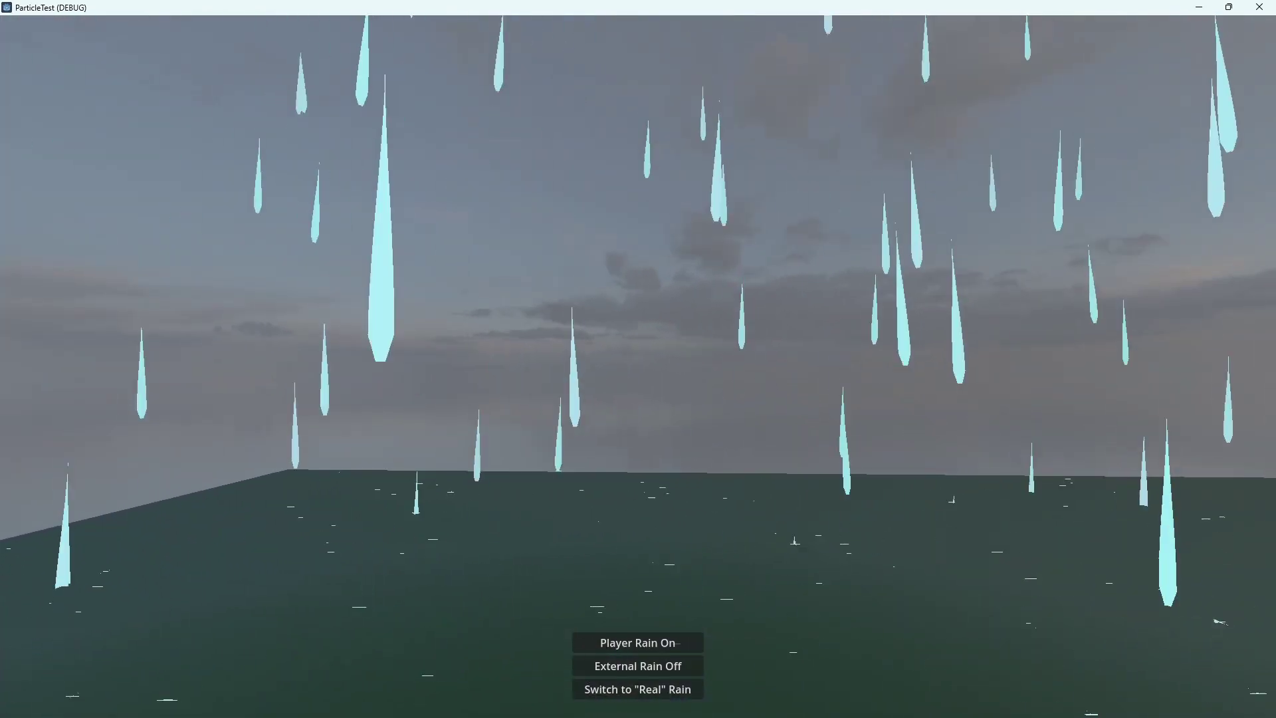
{"action": "key", "text": "s"}
{"action": "key", "text": "Escape"}
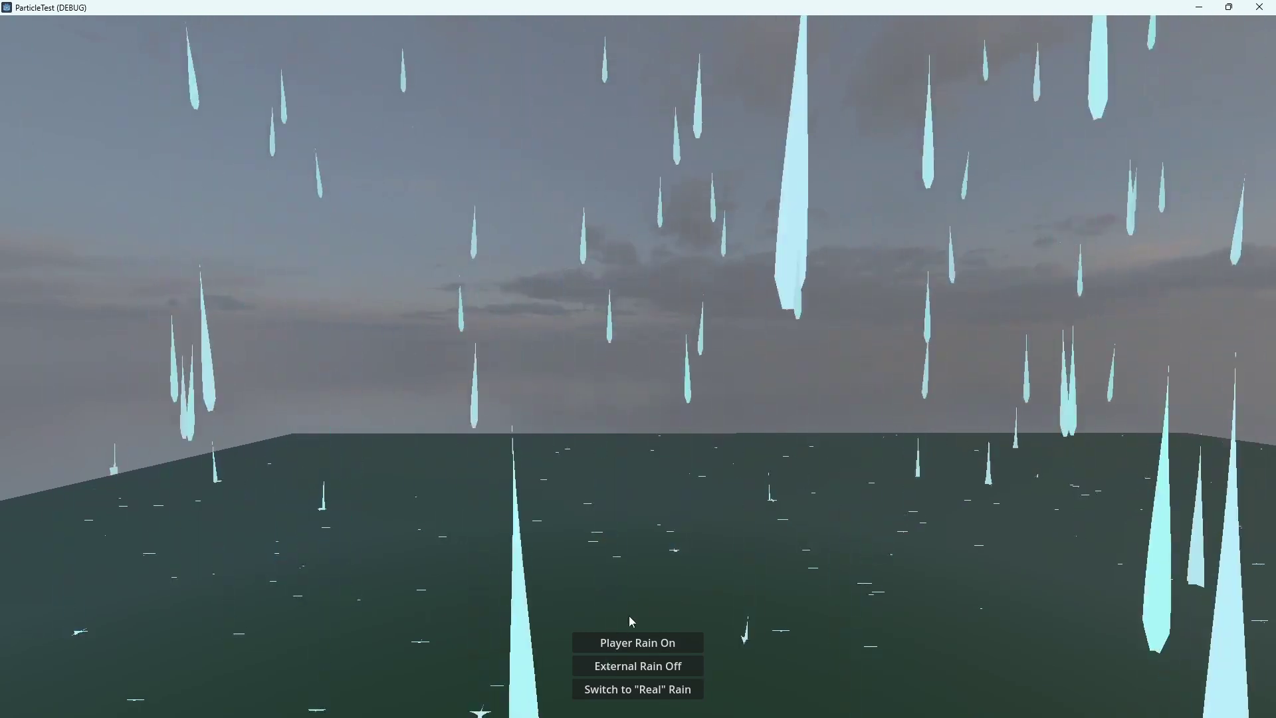
- Turn player rain back on and box rain off, then walk the player around under it
{"action": "left_click", "coordinate": [622, 644]}
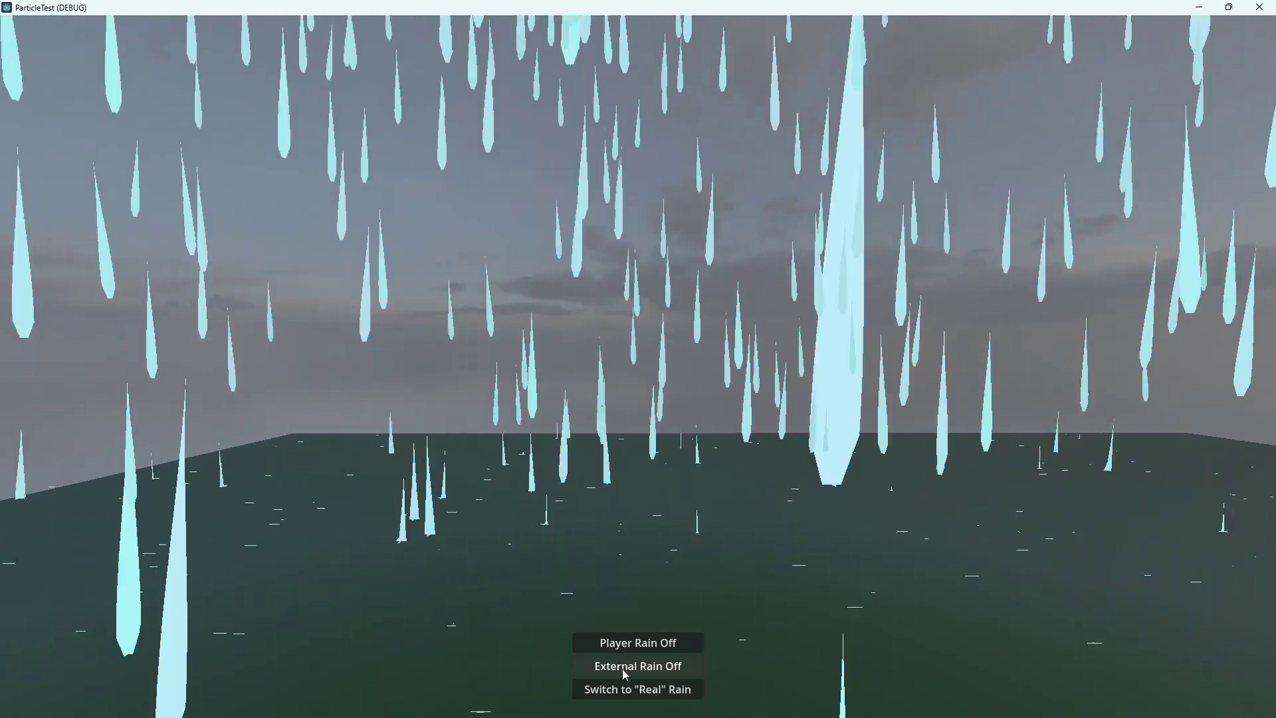
{"action": "left_click", "coordinate": [623, 667]}
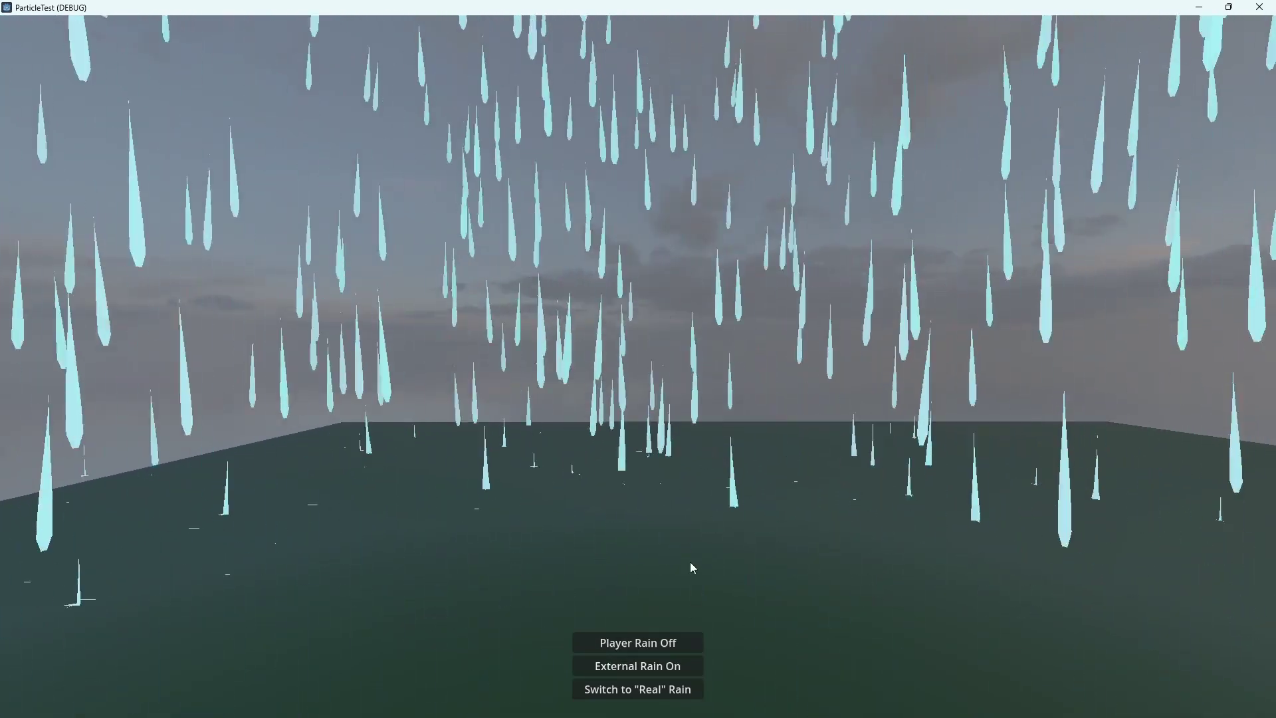
{"action": "key", "text": "s"}
{"action": "key", "text": "d"}
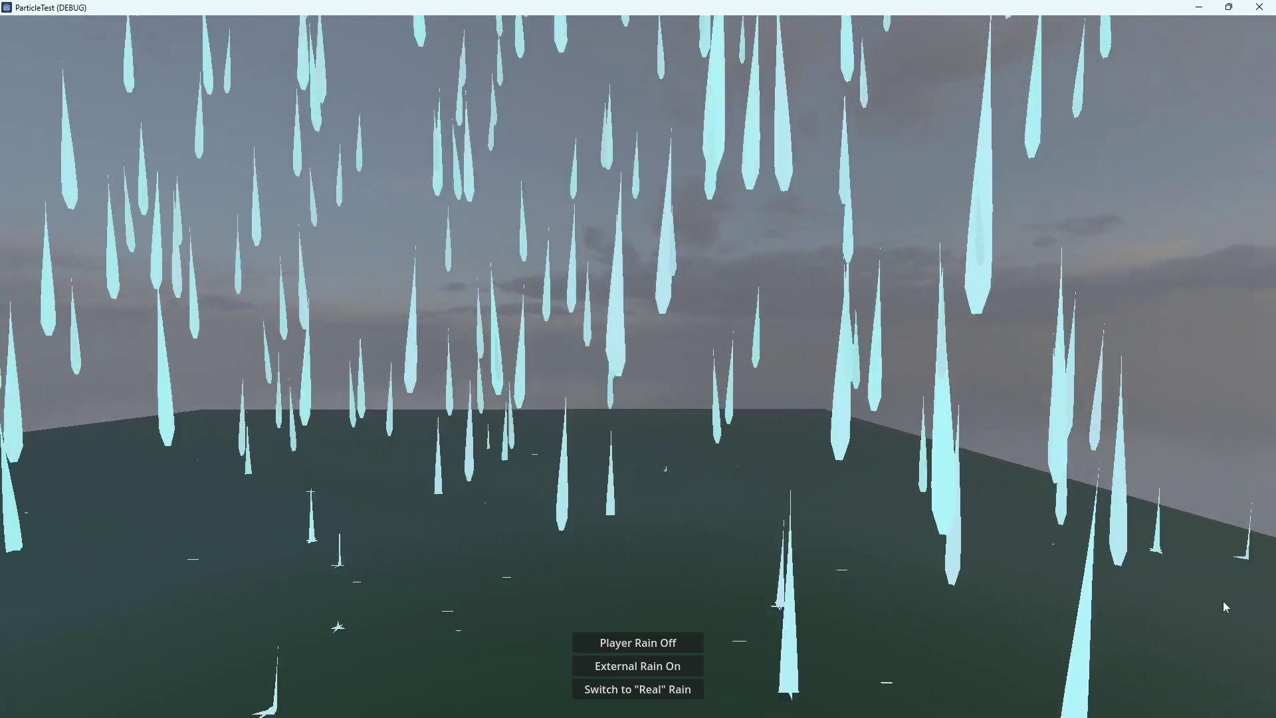
{"action": "key", "text": "w"}
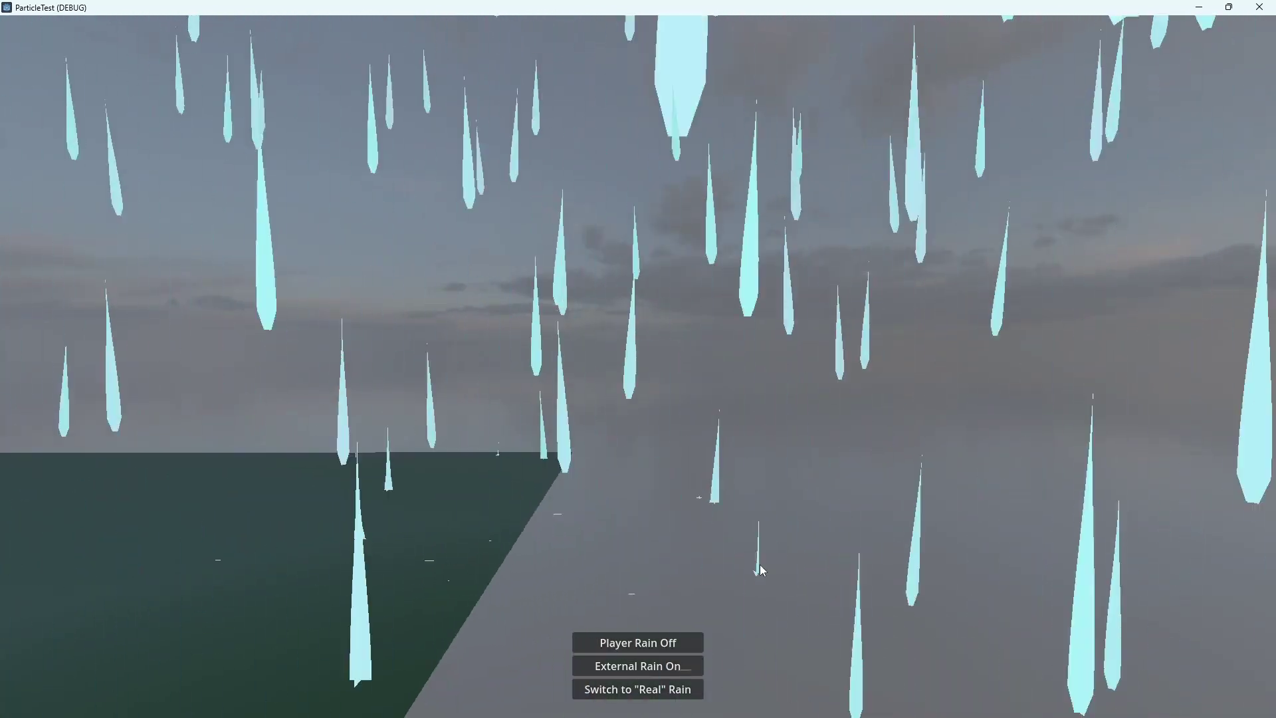
- Turn the view away from the platform and walk forward over the green floor
{"action": "right_click_drag", "start_coordinate": [761, 570], "coordinate": [510, 577]}
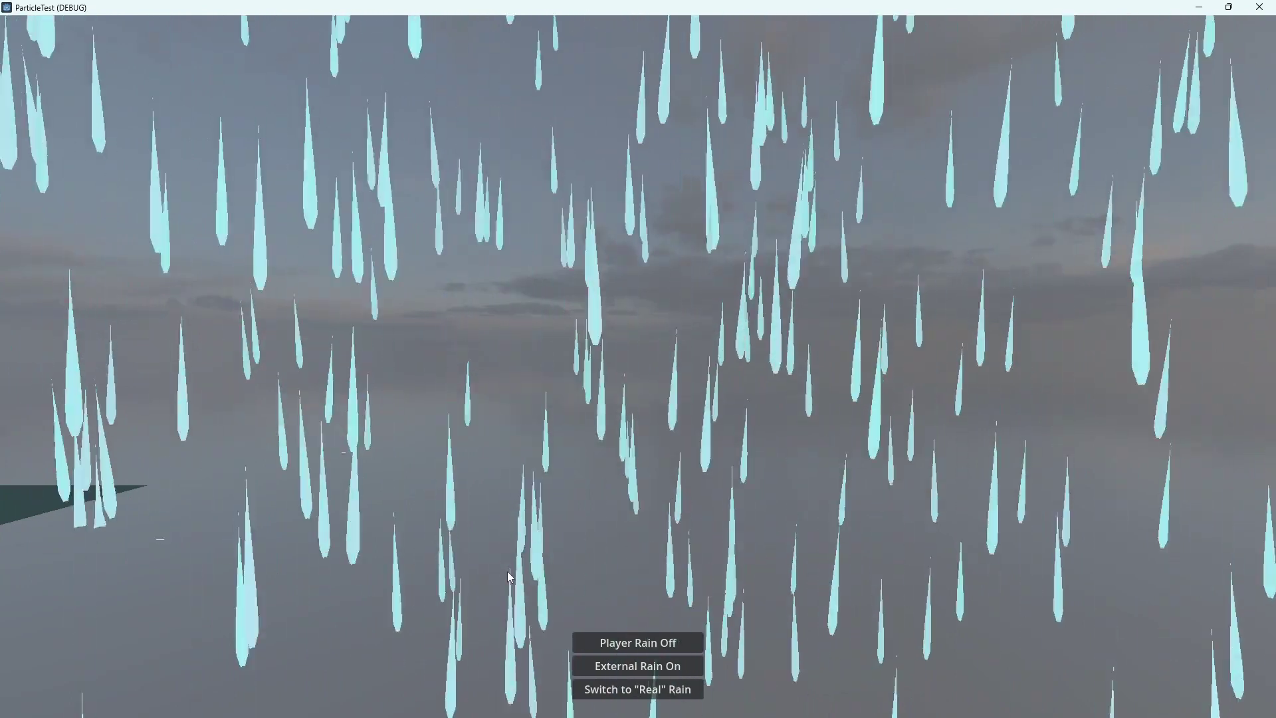
{"action": "left_click", "coordinate": [513, 261]}
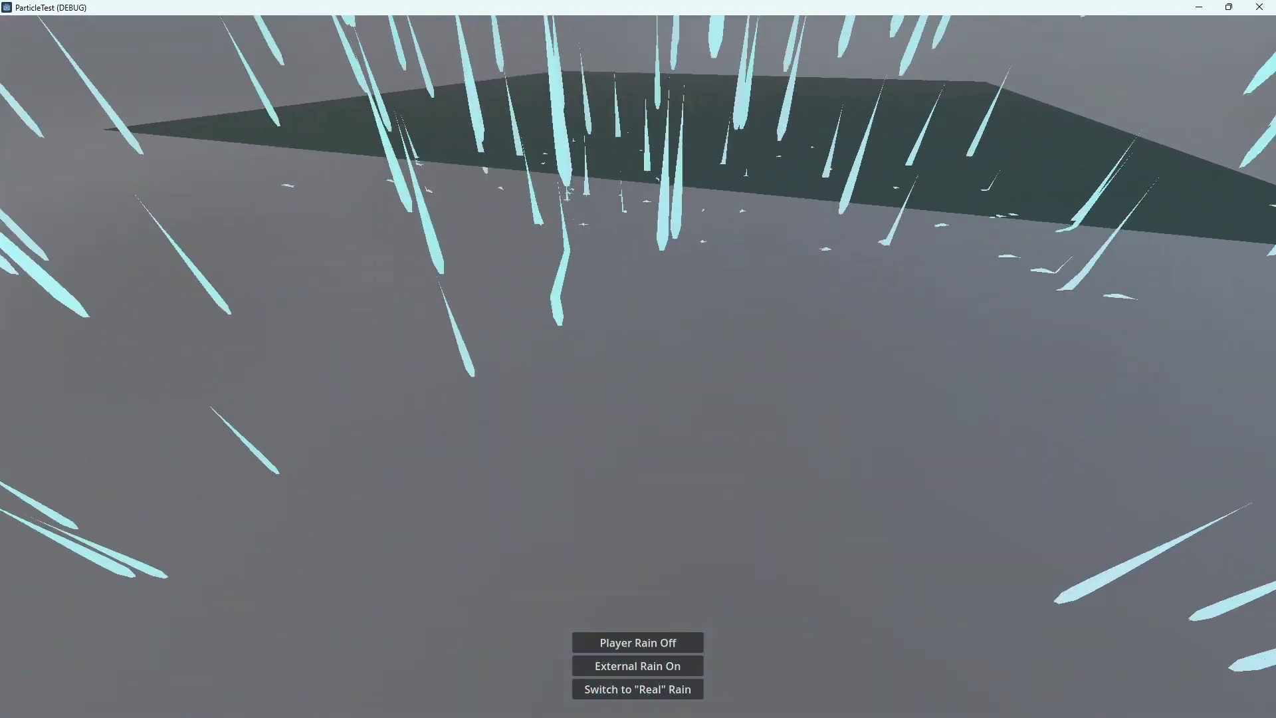
{"action": "key", "text": "w"}
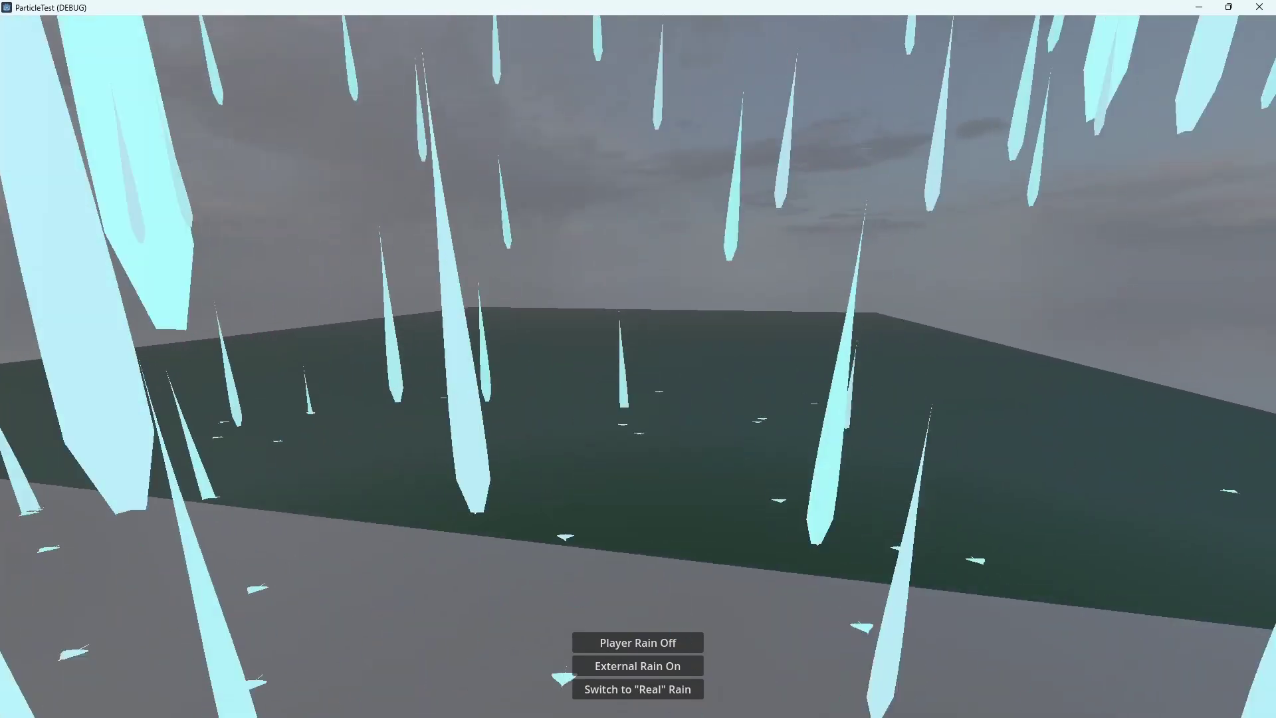
{"action": "key", "text": "w"}
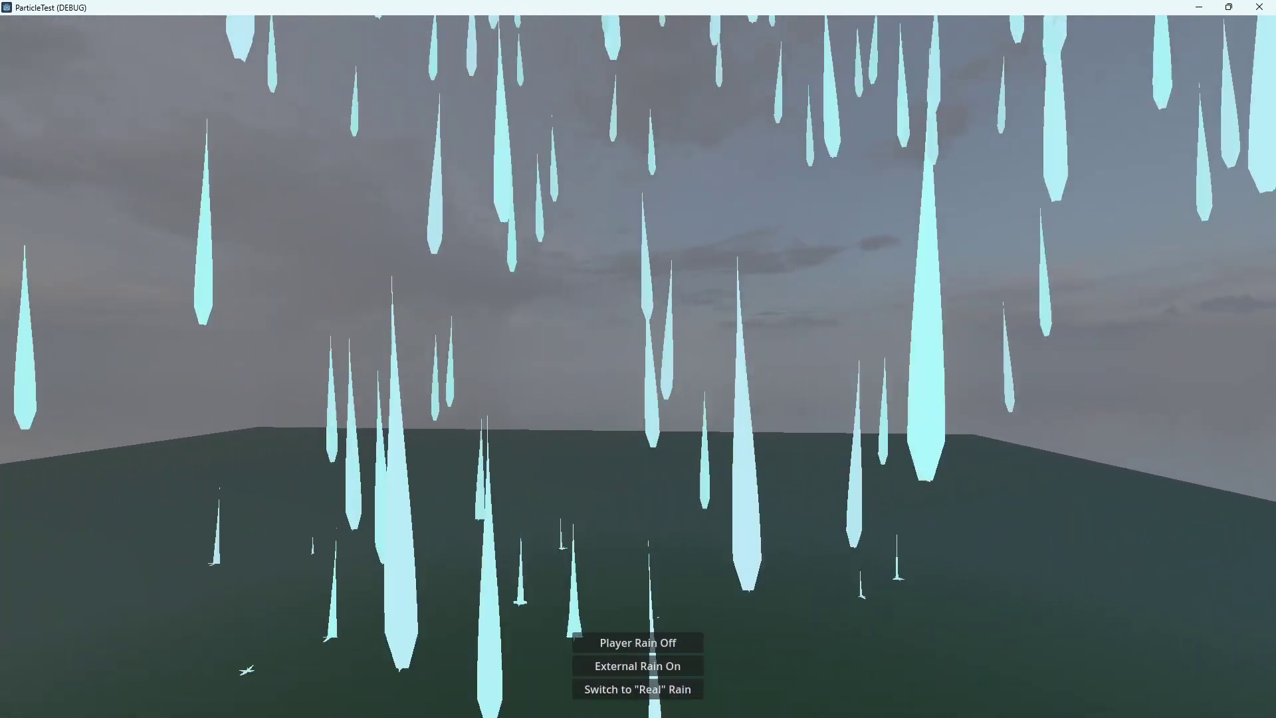